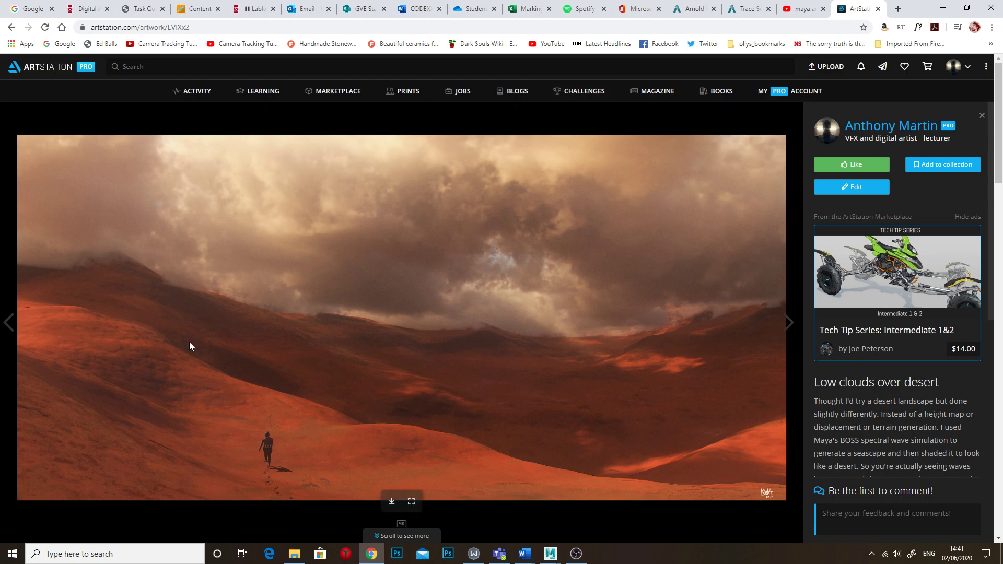
- Open the Boss spectral wave simulation artwork and pause its ocean video at 0:12
left_click(9, 328)
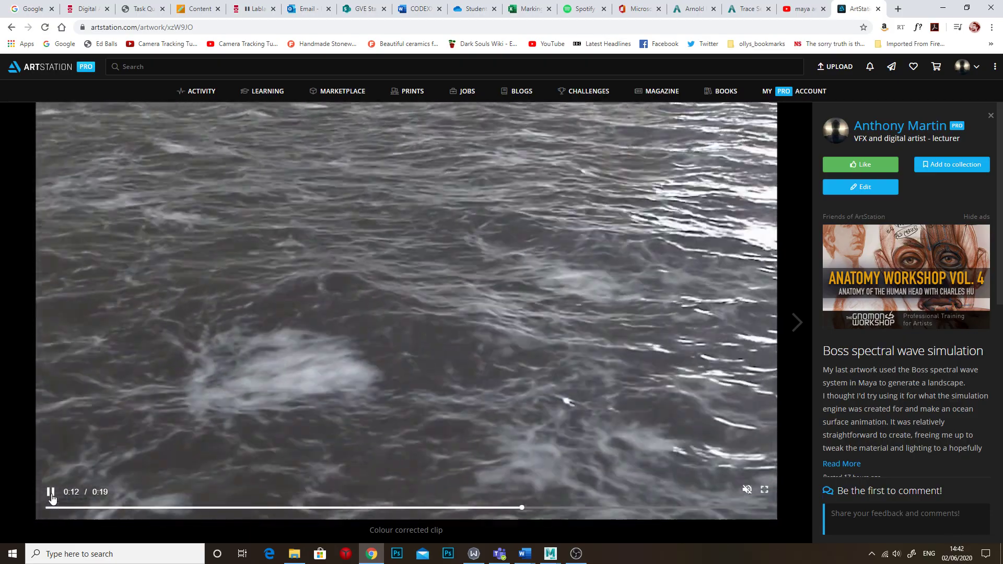
left_click(50, 492)
left_click(550, 554)
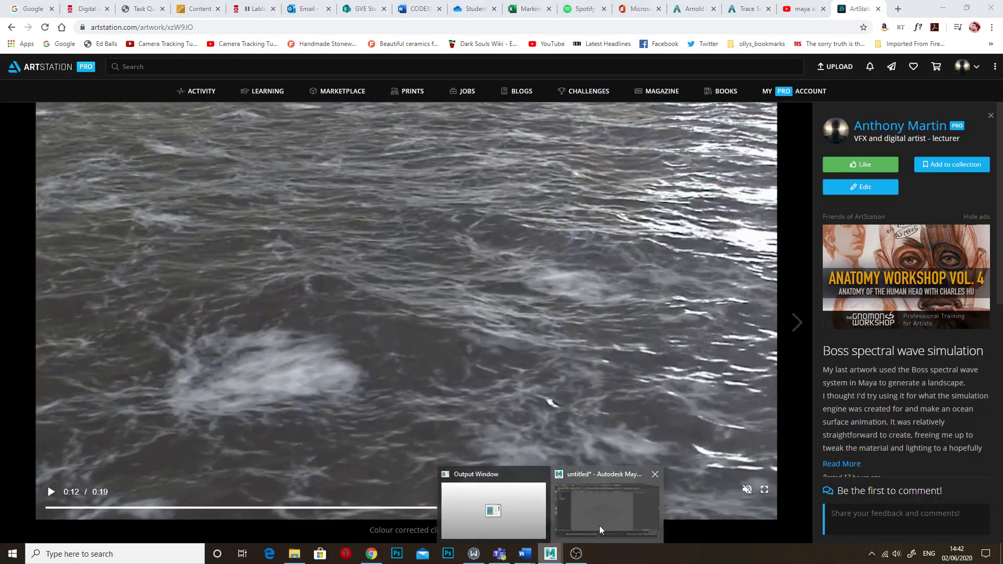
- Create a polygon plane in the untitled scene and show its polyPlane1 settings
left_click(599, 526)
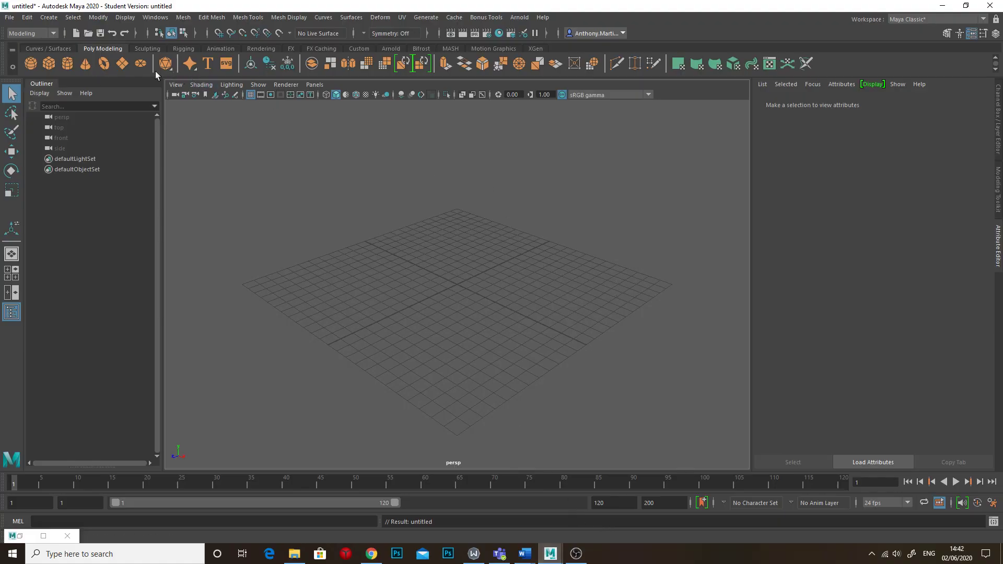
left_click(123, 65)
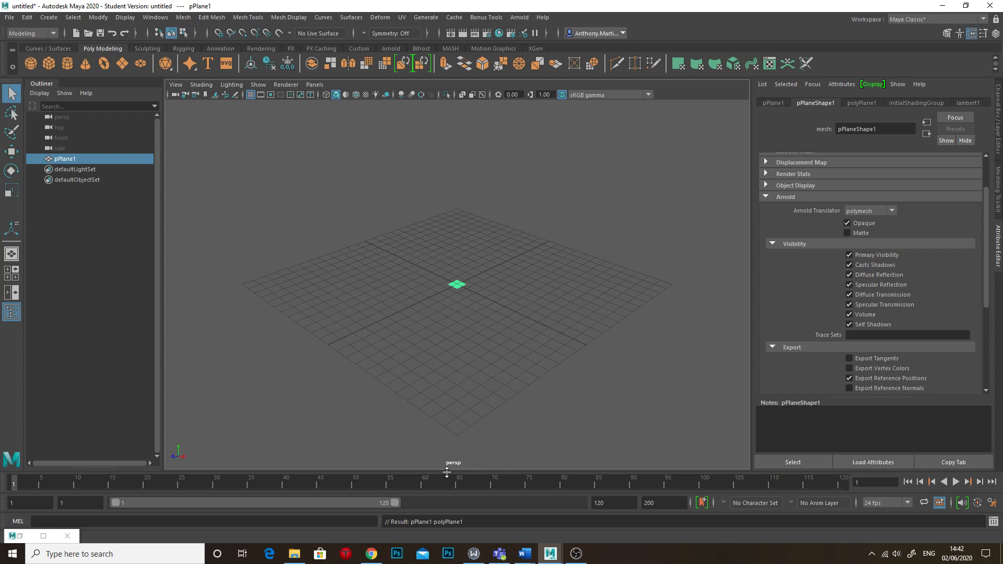
left_click(854, 104)
left_click(839, 195)
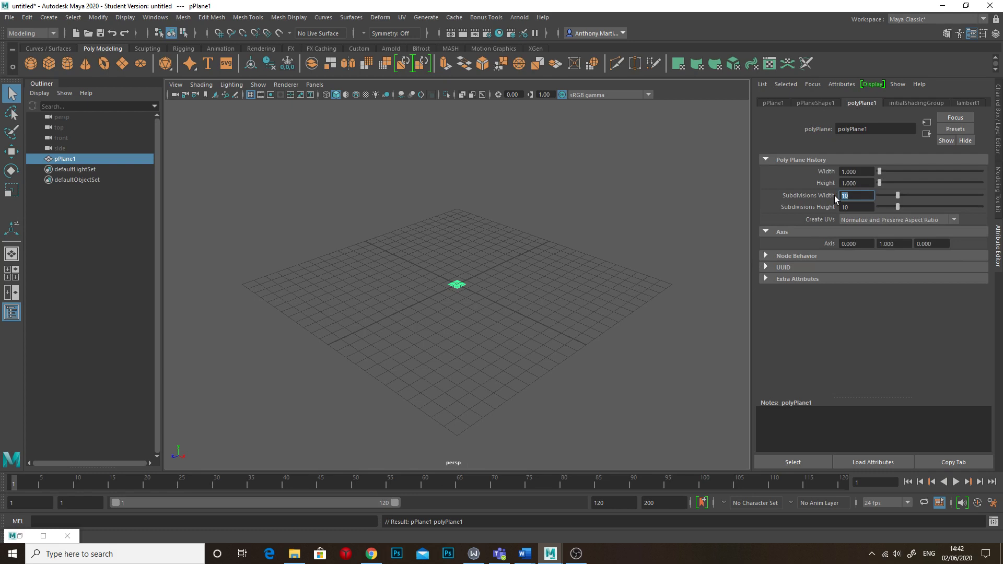
type("20")
key("Tab")
- Set polyPlane1 width and height to 20 with 150 by 150 subdivisions
left_click(847, 171)
type("20")
key("Tab")
type("20")
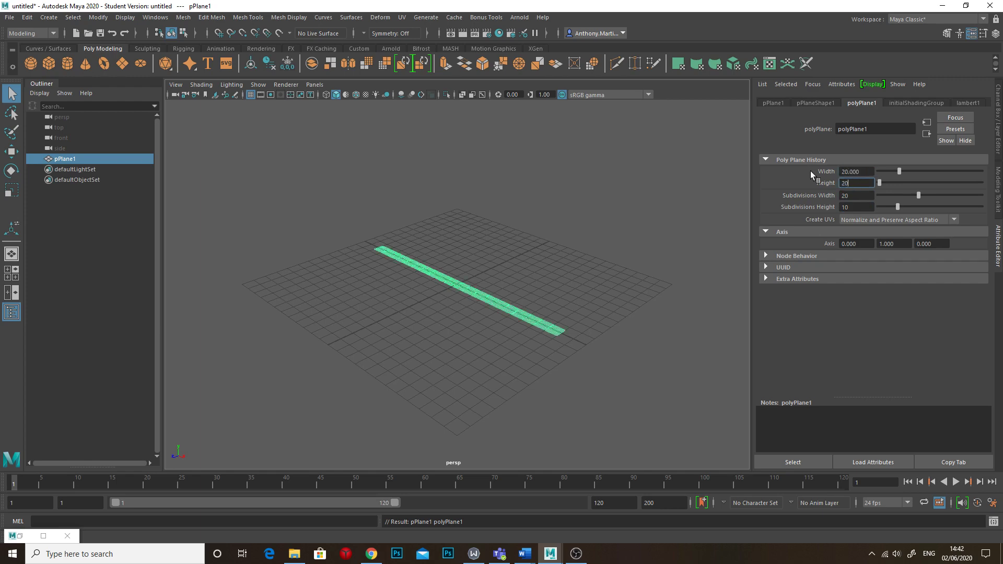
key("Tab")
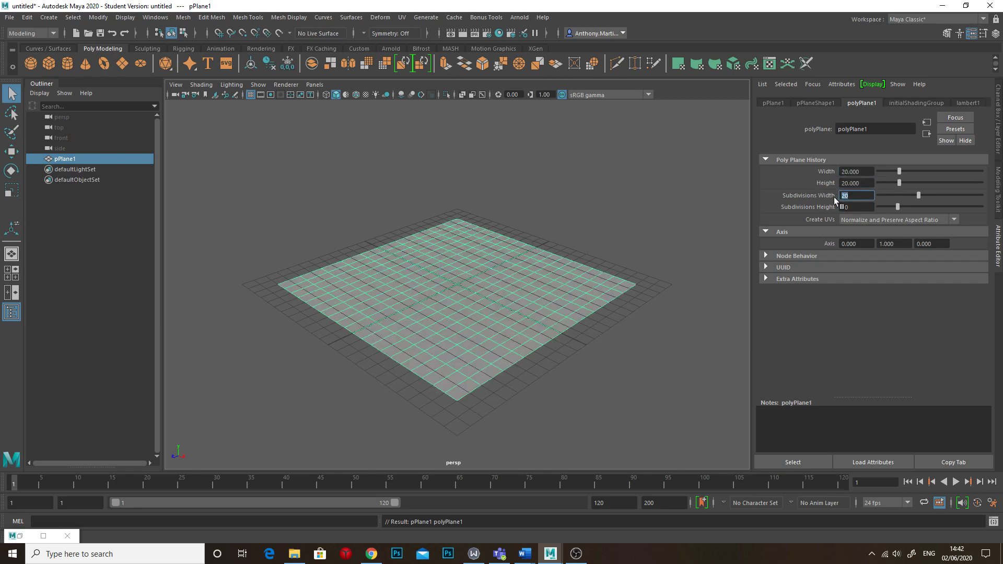
type("150")
key("Tab")
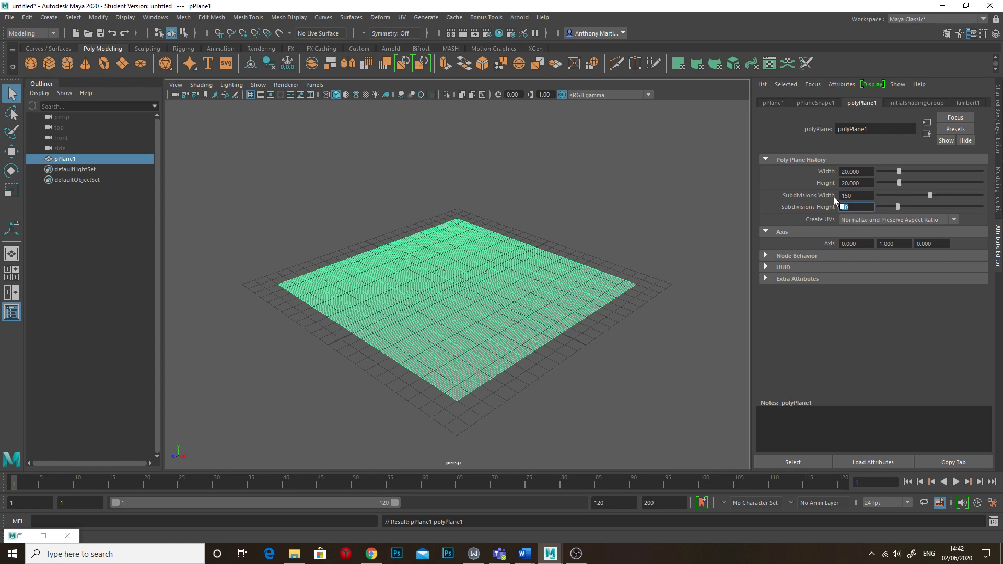
type("150")
key("Tab")
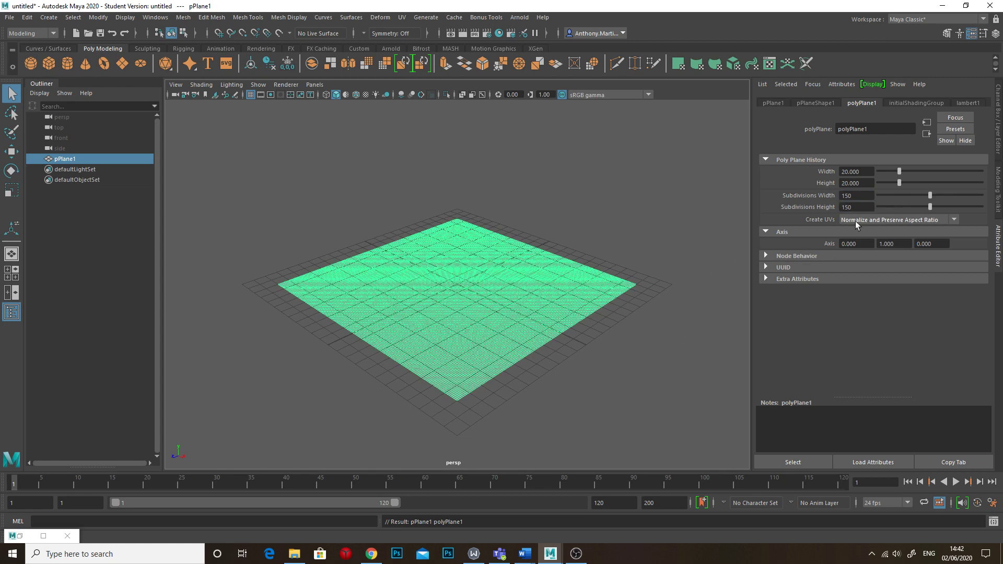
- Hide the viewport grid and tumble the view around the plane
left_click(251, 95)
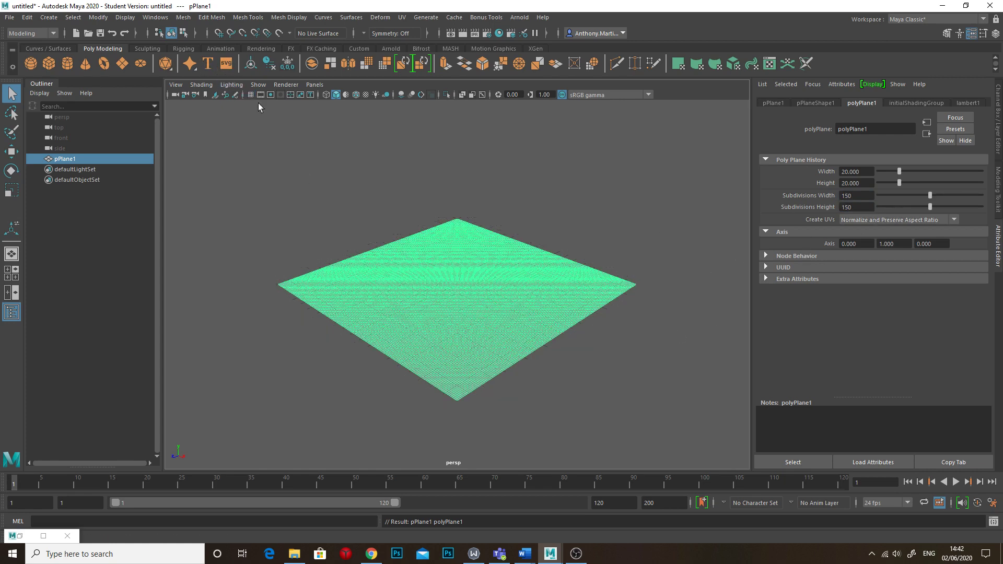
left_click_drag(490, 284, 496, 282, "alt")
right_click_drag(462, 284, 587, 293, "alt")
left_click_drag(587, 294, 542, 268, "alt")
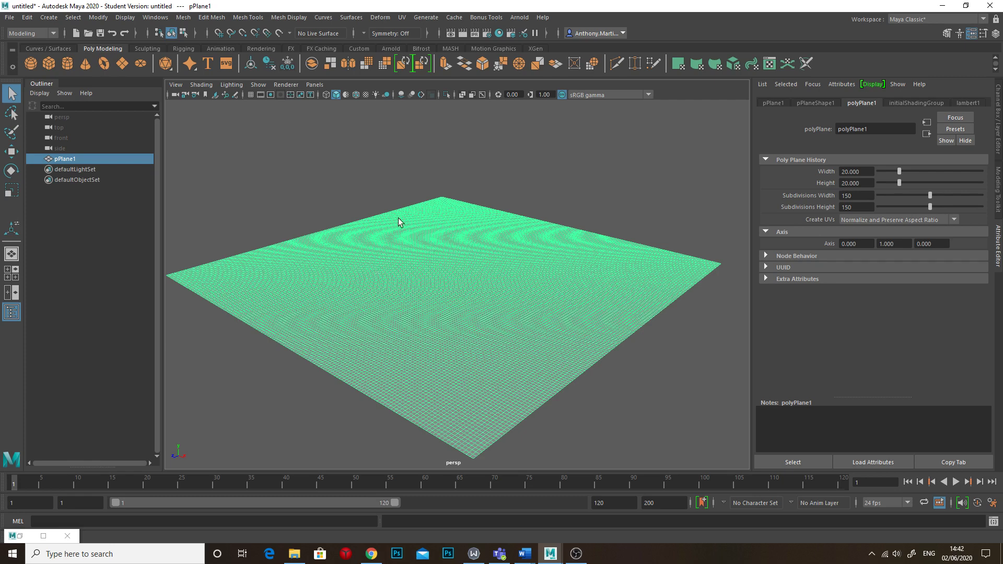
- Switch to the FX menu set and create a spectral wave solver from the Boss Editor
left_click(40, 34)
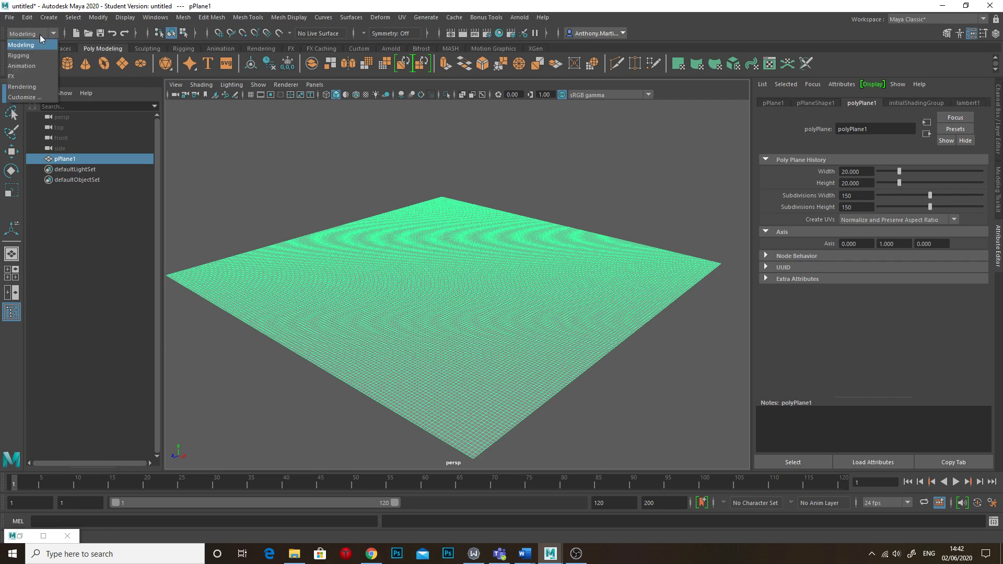
left_click(18, 77)
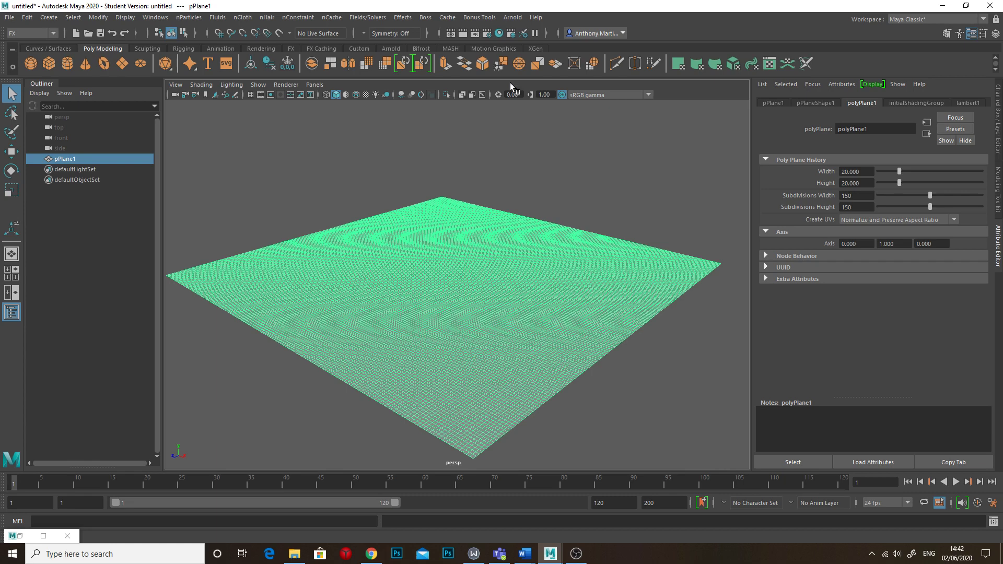
left_click(423, 18)
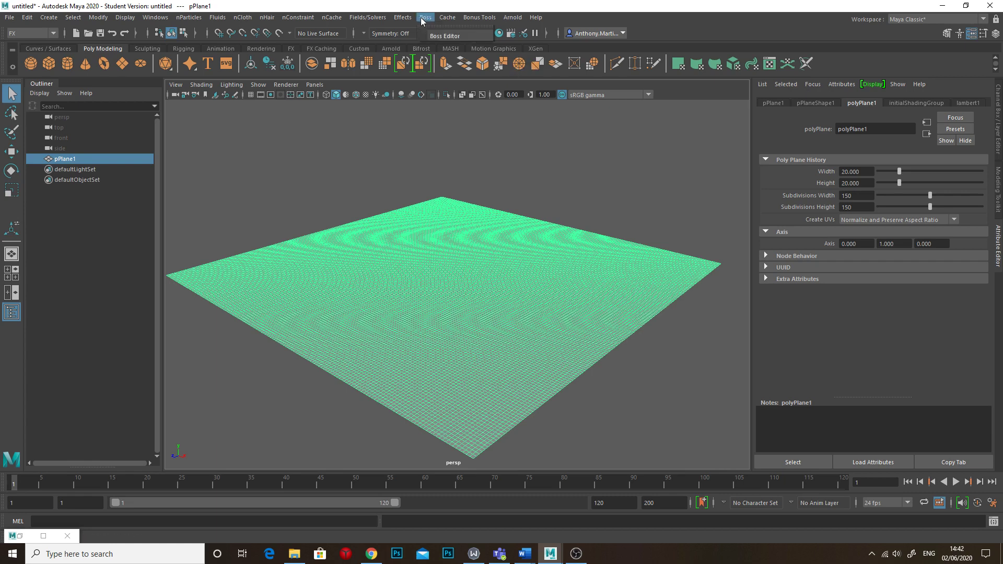
left_click(439, 36)
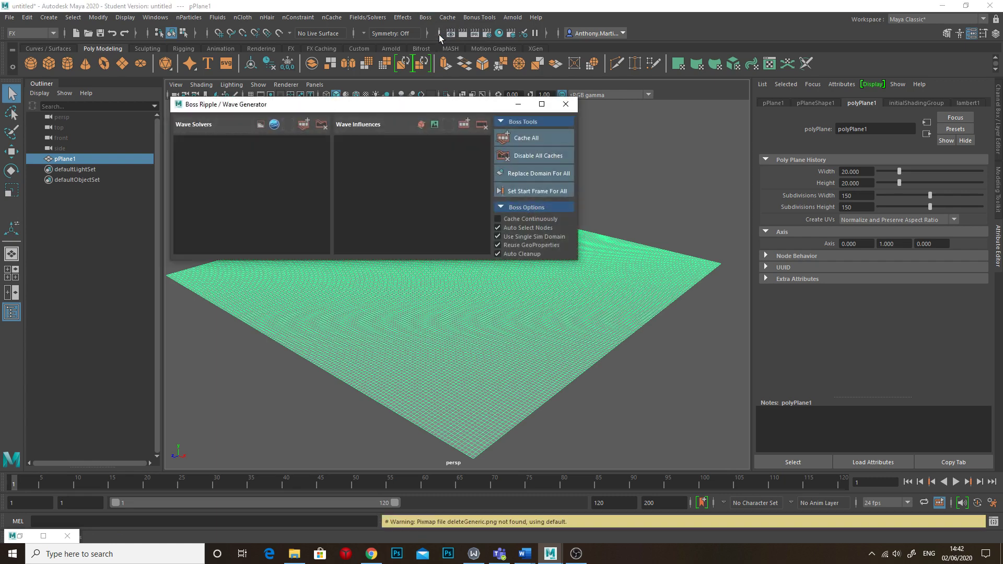
left_click_drag(420, 110, 751, 291)
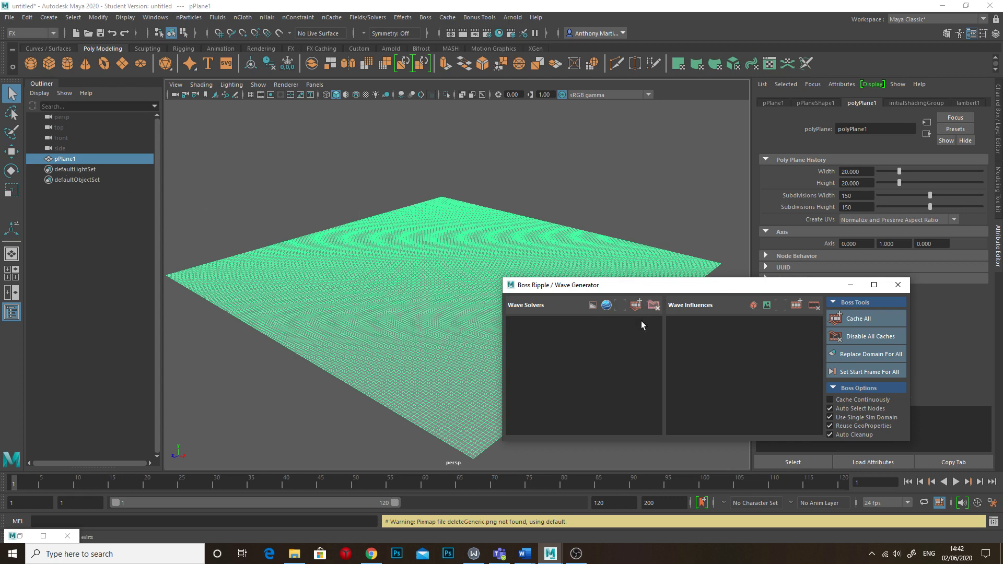
left_click(606, 307)
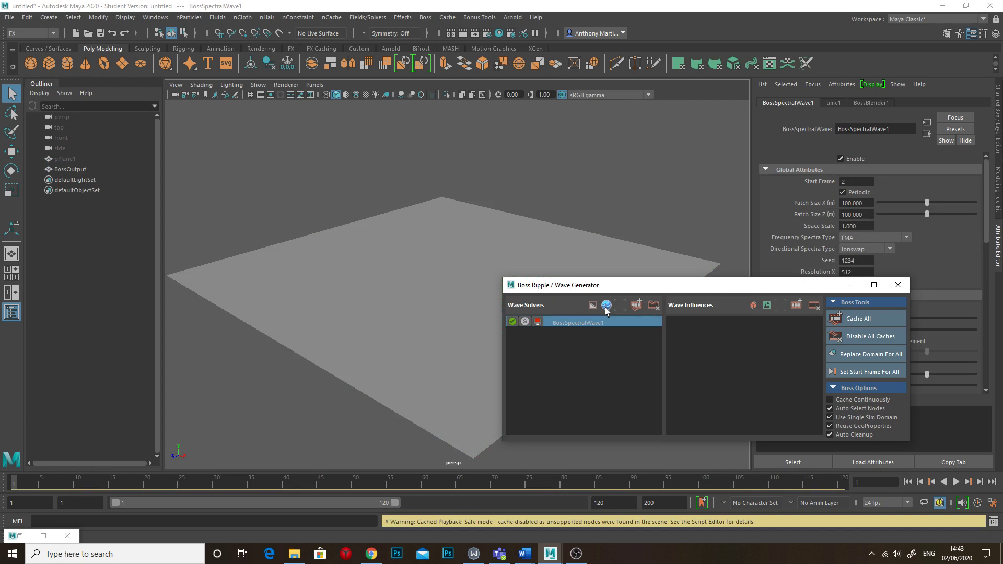
- Close the Boss window, preview the waves at frame 2, and enable horizontal displacement
left_click(897, 285)
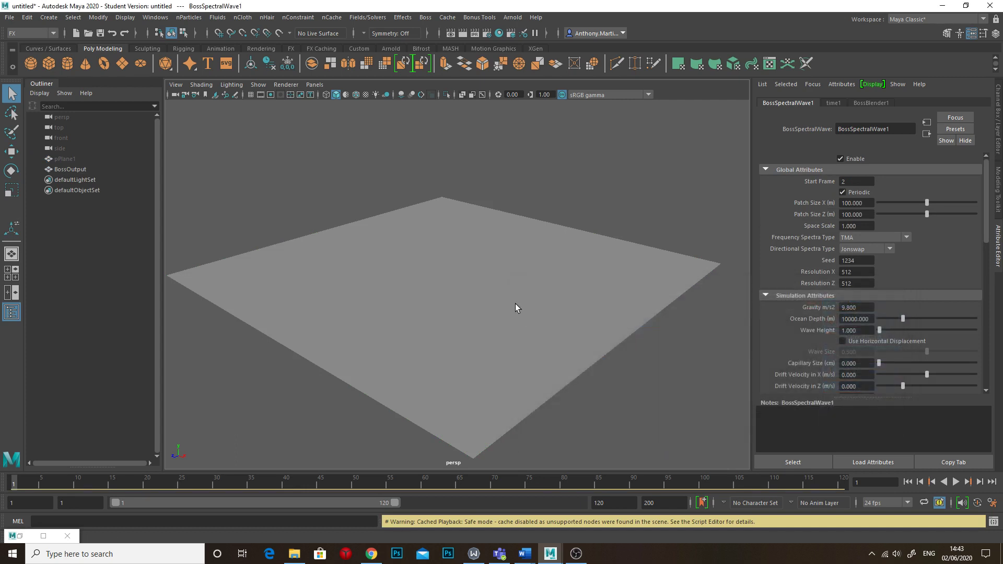
left_click(980, 483)
left_click_drag(570, 408, 535, 378, "alt")
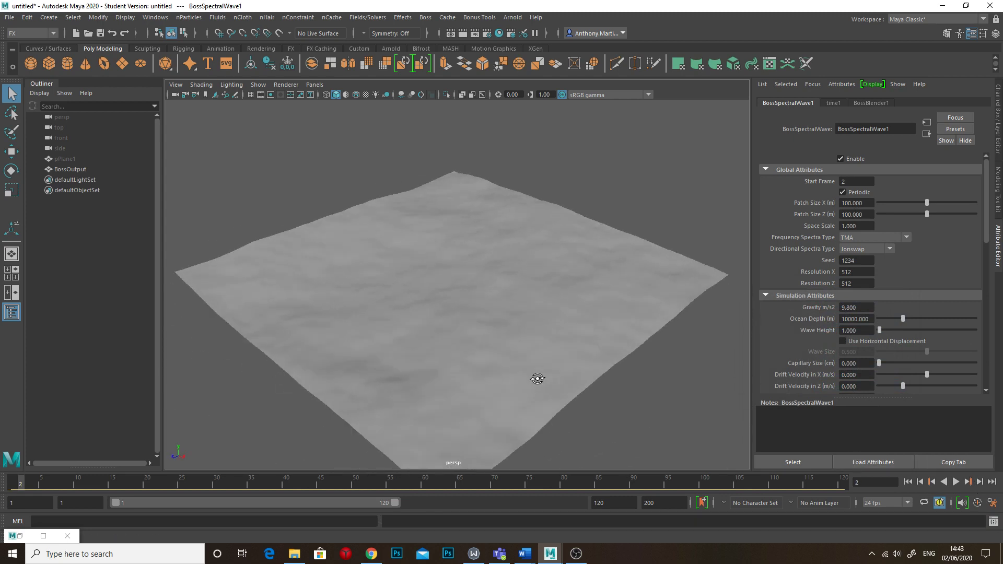
key("alt+v")
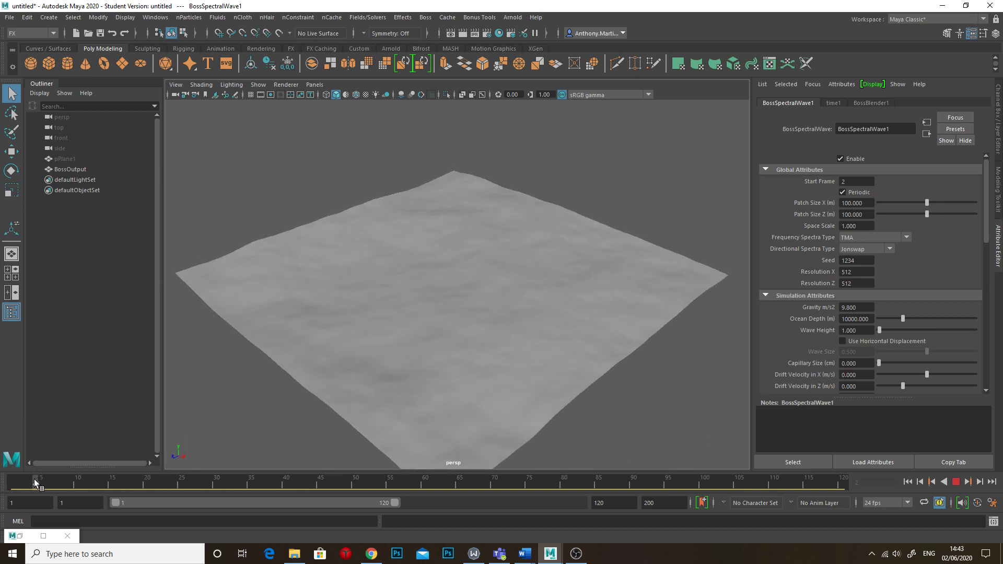
left_click(18, 482)
key("alt+v")
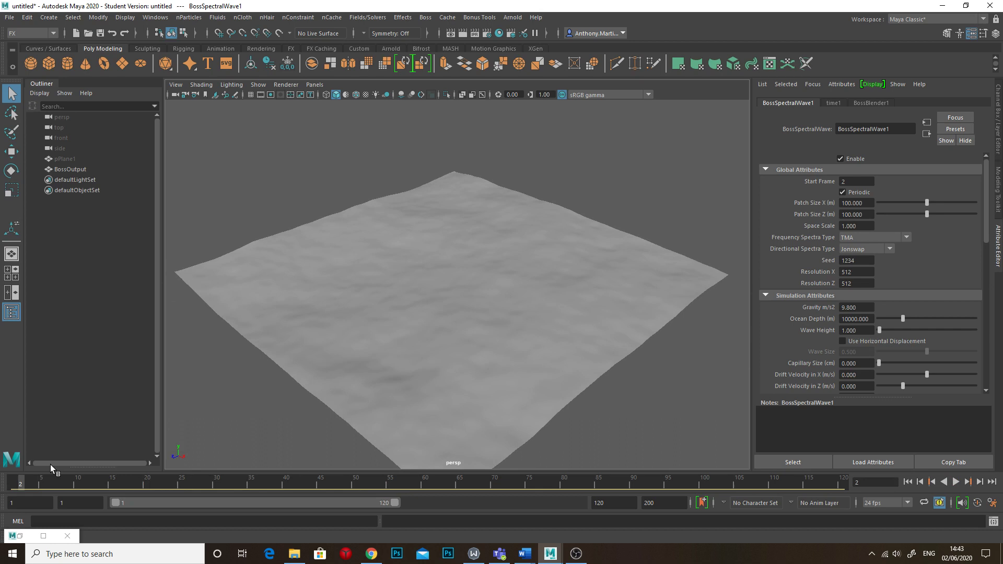
left_click(843, 340)
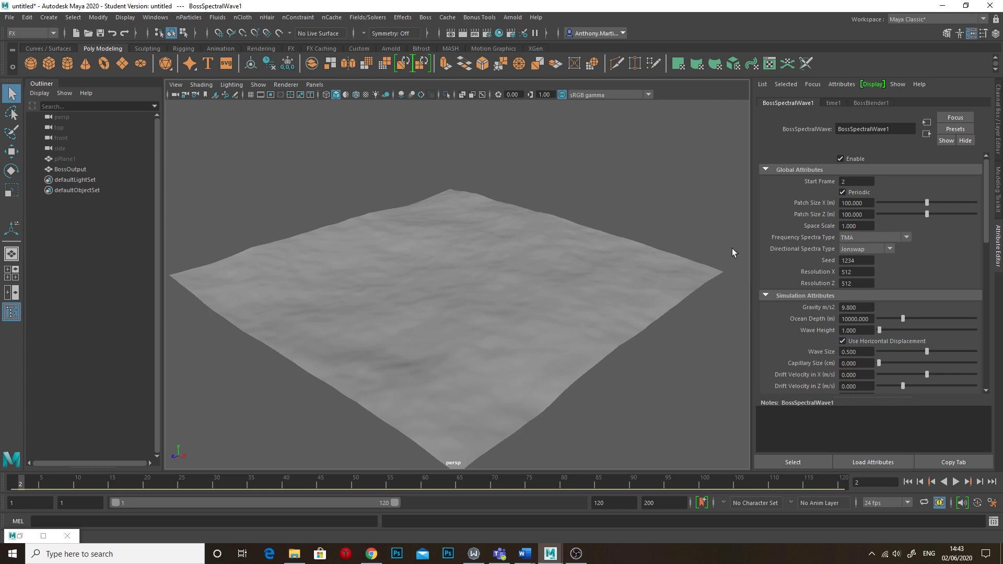
left_click_drag(565, 294, 566, 290, "alt")
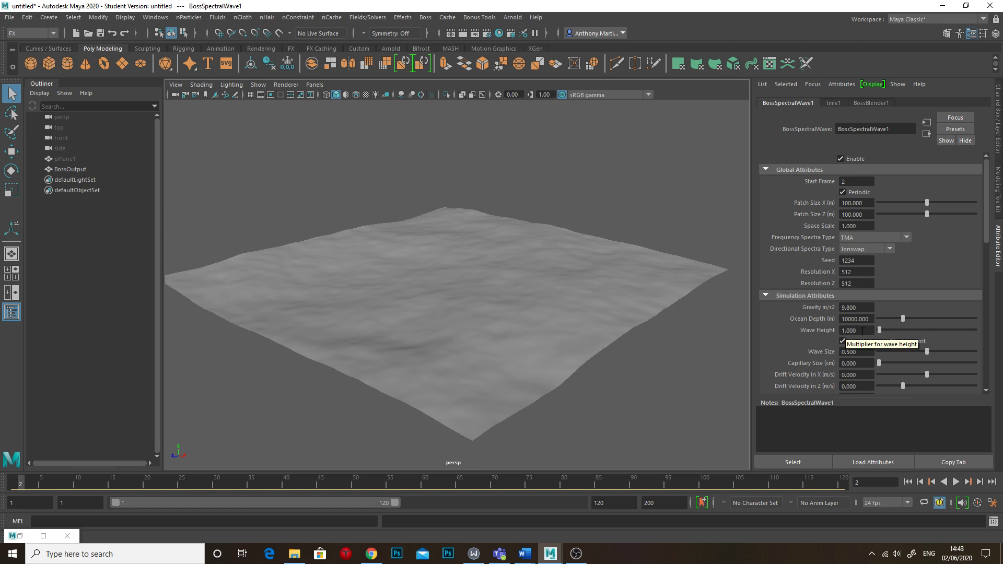
- Set BossSpectralWave1 Wave Height to 7.105 and inspect the taller ridges up close
scroll(863, 331, "down", 1)
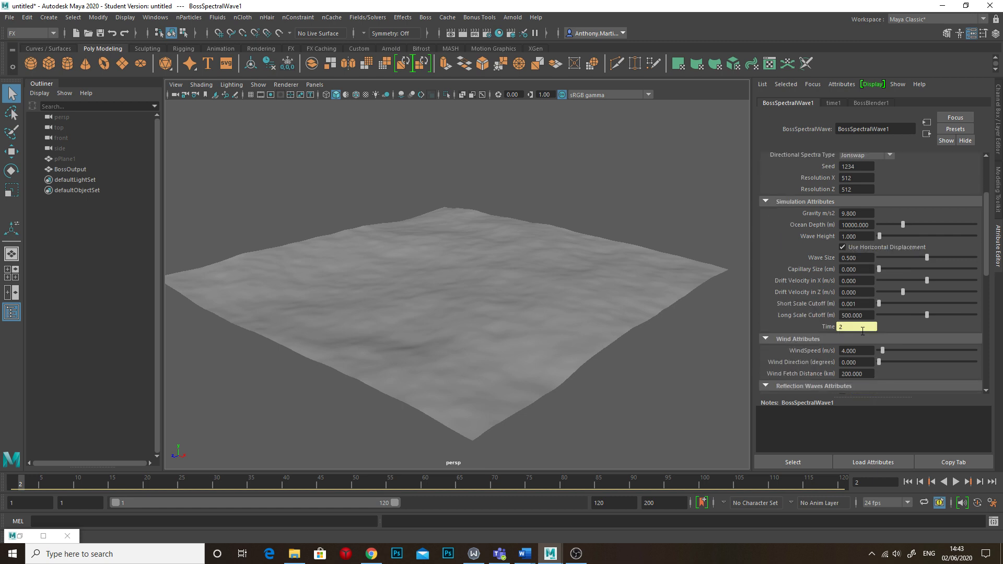
scroll(891, 349, "down", 2)
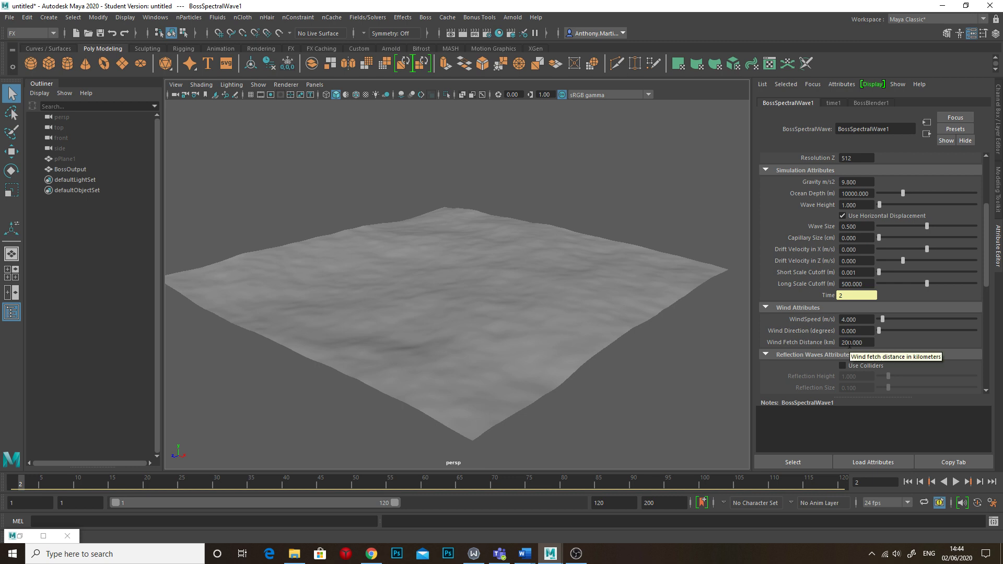
scroll(850, 344, "up", 2)
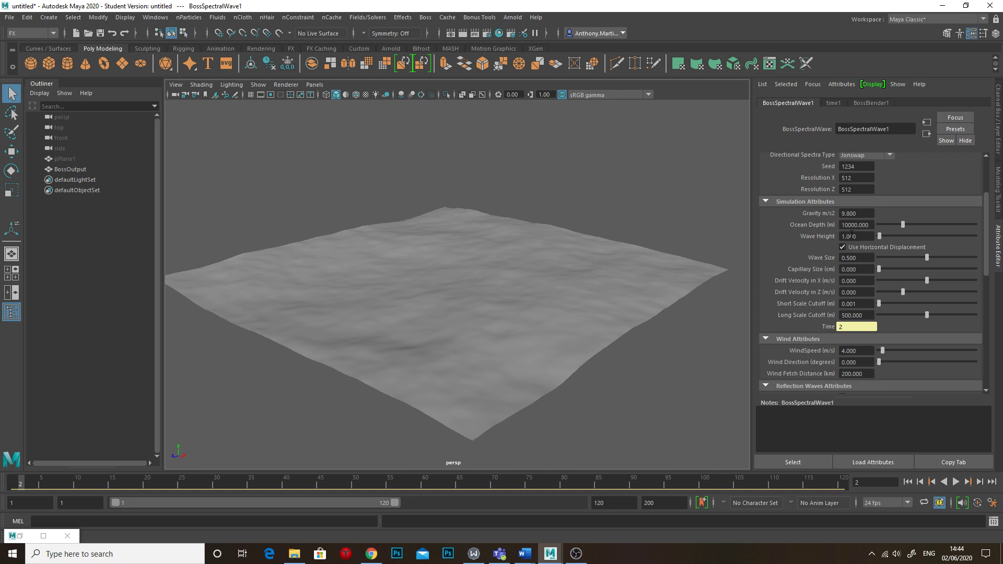
left_click_drag(857, 236, 886, 236)
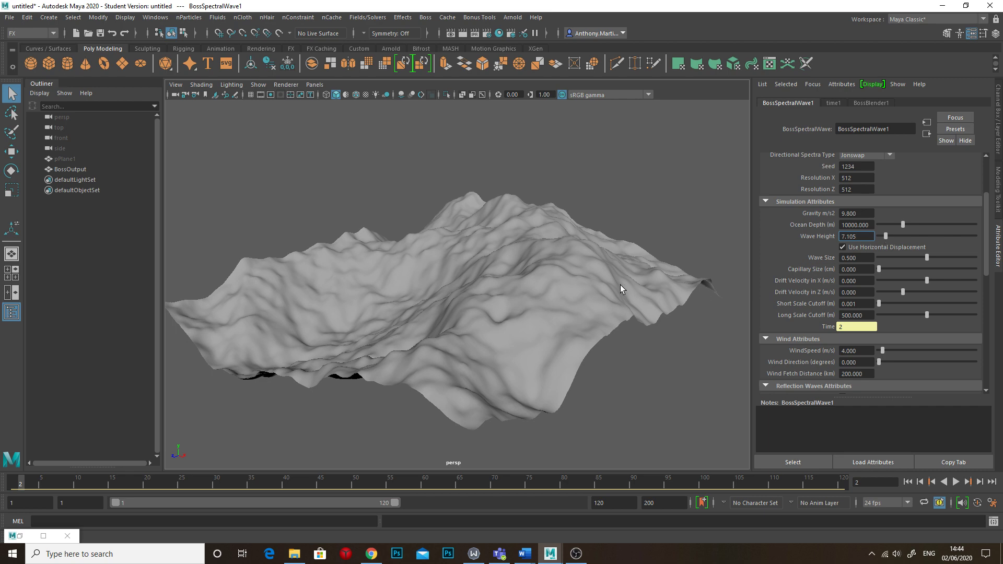
left_click_drag(622, 287, 672, 274, "alt")
right_click_drag(672, 273, 609, 264, "alt")
left_click_drag(610, 265, 622, 268, "alt")
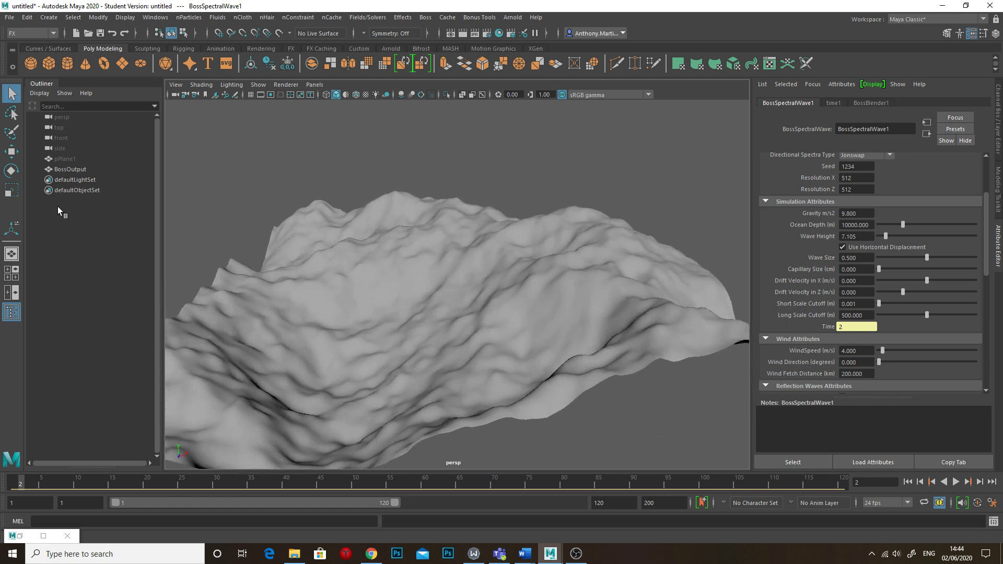
left_click(63, 159)
left_click(855, 196)
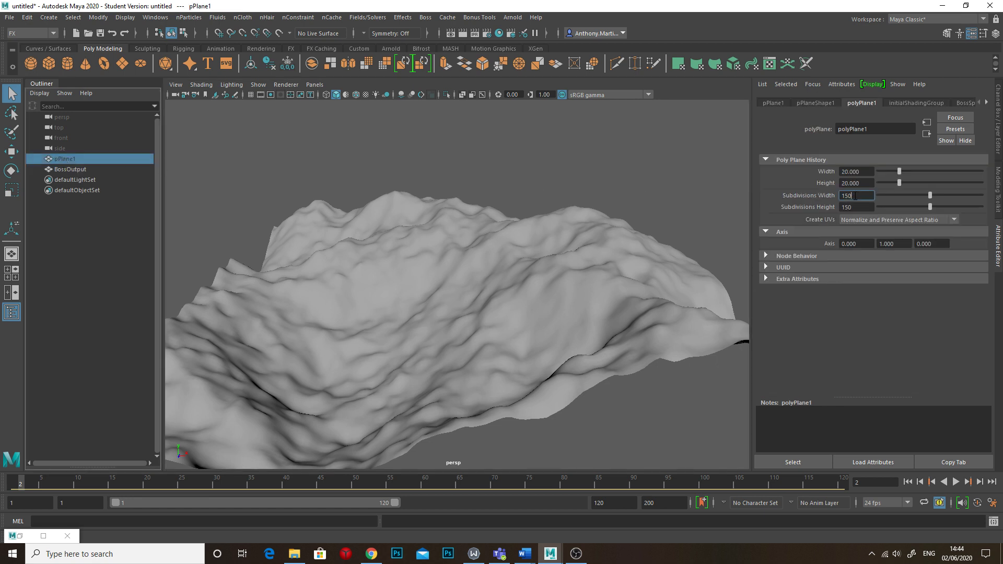
left_click_drag(854, 196, 830, 196)
type("250")
key("Tab")
type("250")
key("Tab")
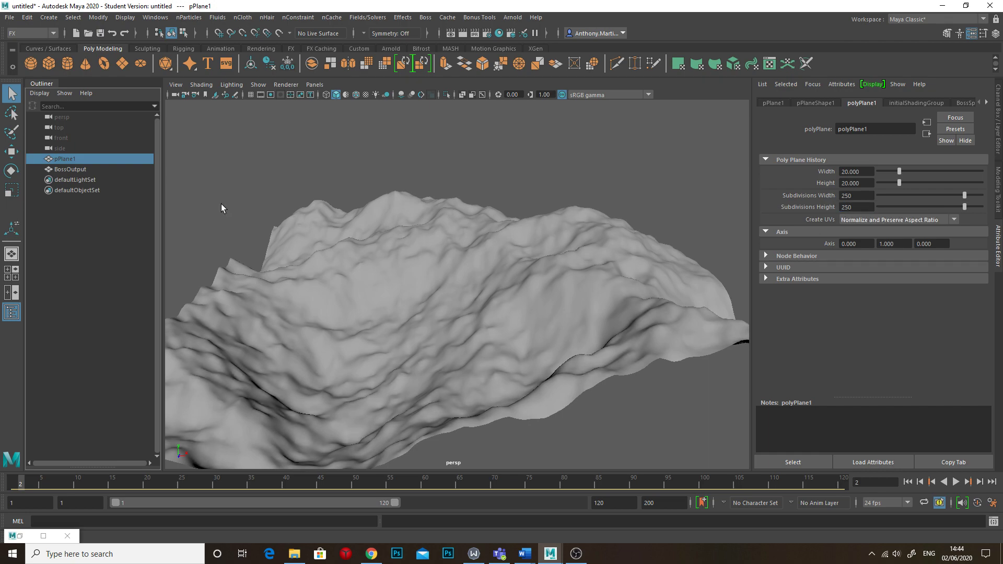
key("ctrl+h")
left_click(406, 337)
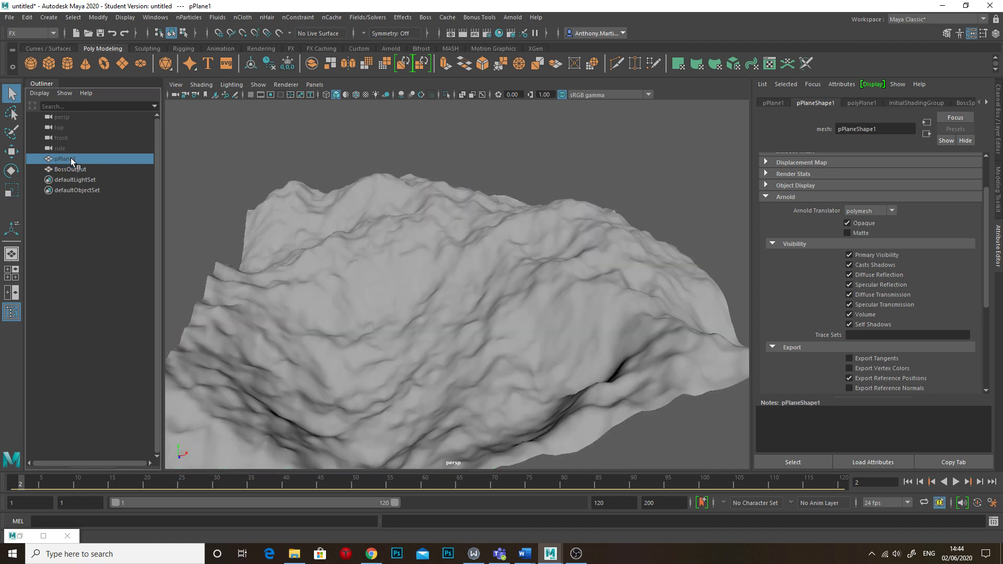
left_click_drag(531, 320, 599, 287, "alt")
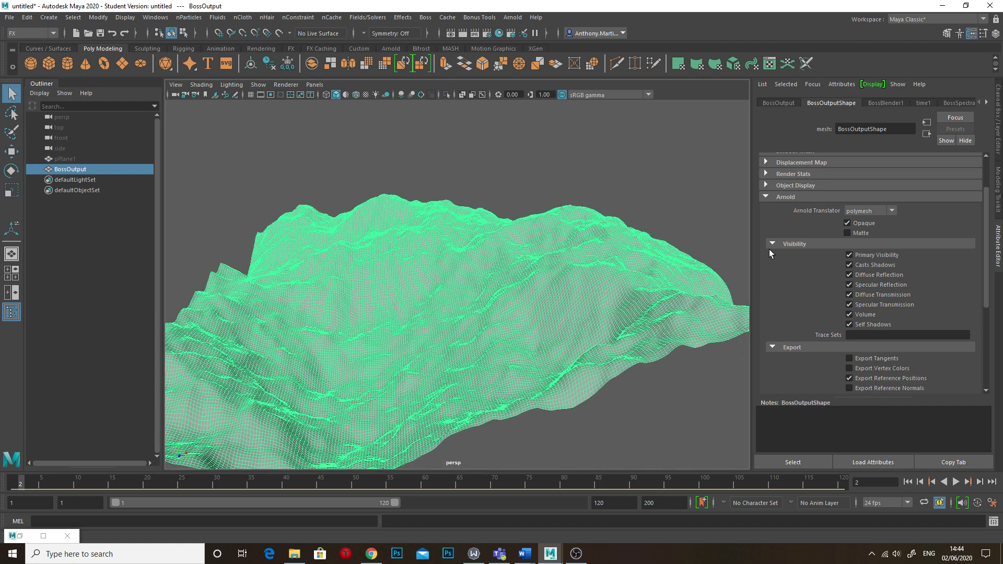
scroll(936, 226, "up", 3)
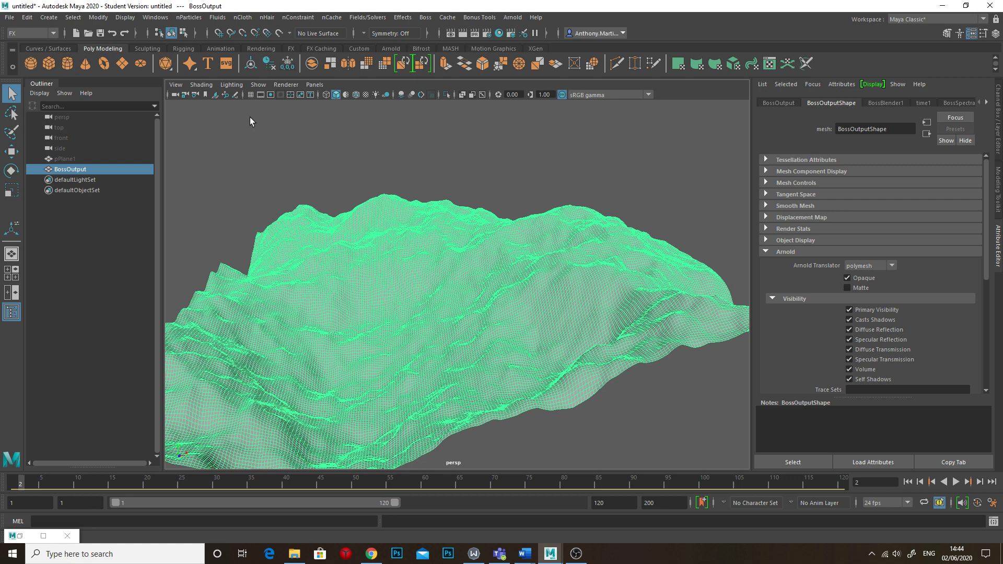
left_click(63, 158)
key("shift+h")
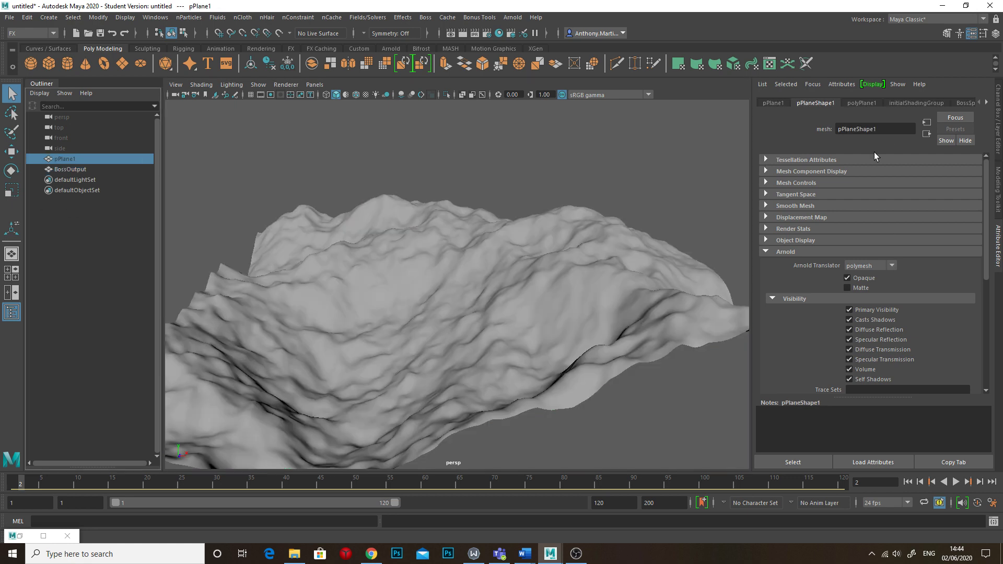
left_click(861, 103)
double_click(852, 195)
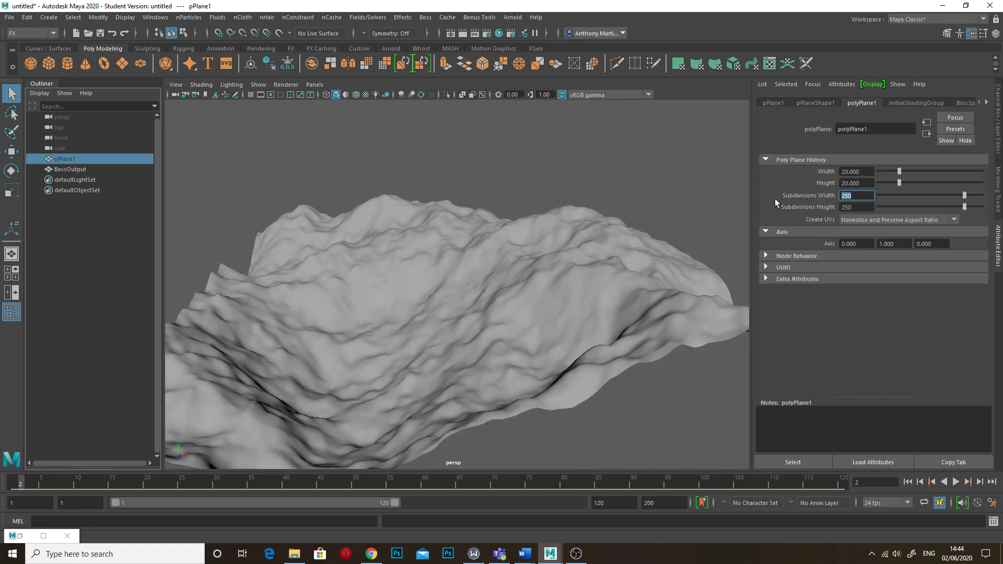
type("10")
key("Tab")
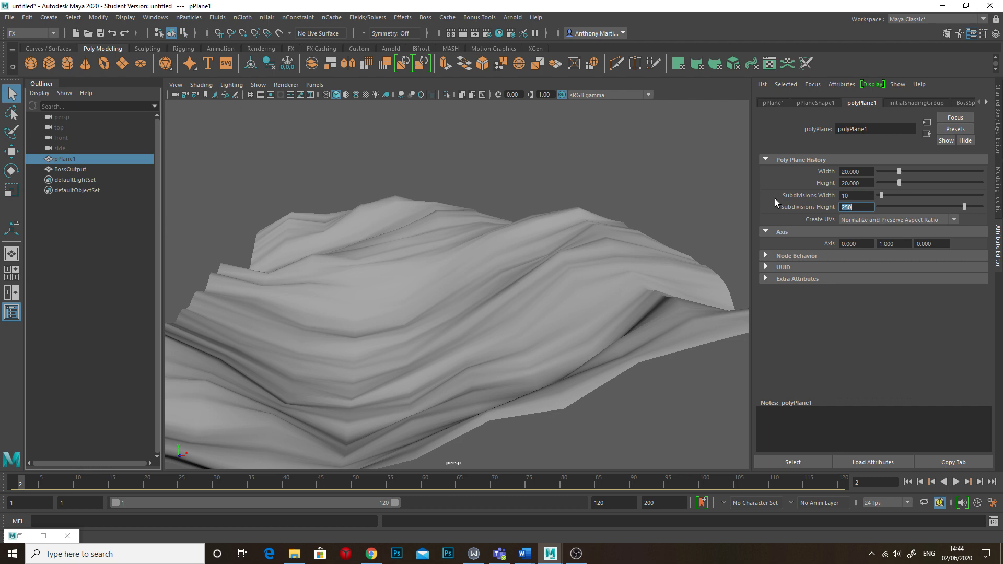
left_click_drag(627, 220, 567, 266, "alt")
right_click_drag(567, 267, 416, 262, "alt")
left_click_drag(416, 262, 476, 279, "alt")
right_click_drag(476, 278, 531, 287, "alt")
left_click_drag(531, 286, 500, 256, "alt")
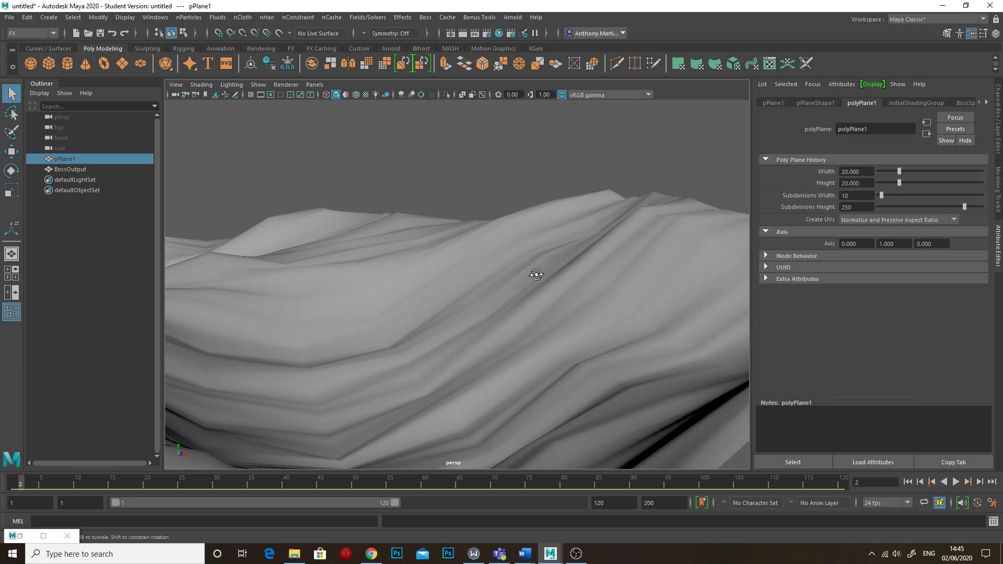
left_click_drag(533, 273, 553, 291, "alt")
left_click(845, 195)
type("2")
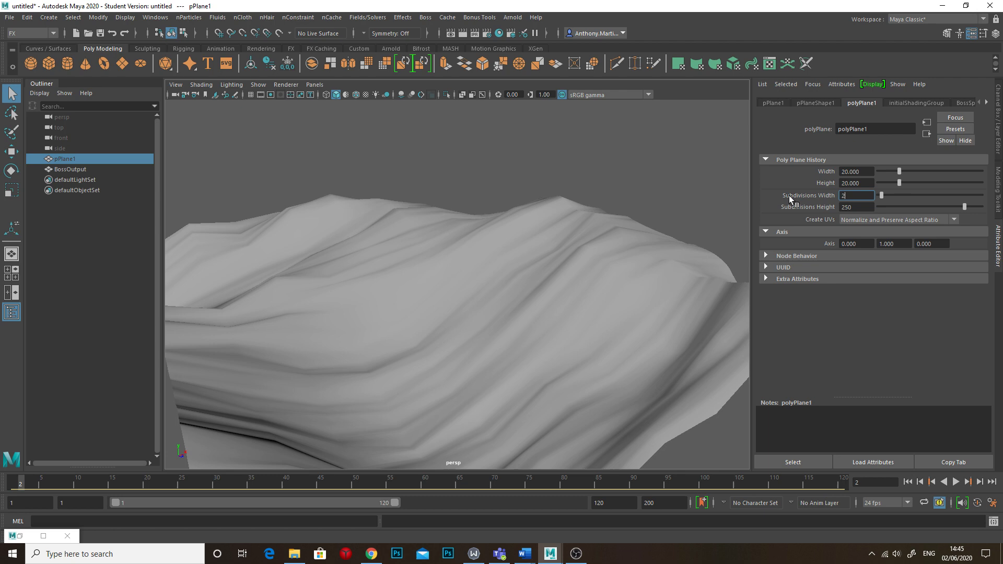
type("50")
key("Return")
left_click_drag(590, 337, 493, 325, "alt")
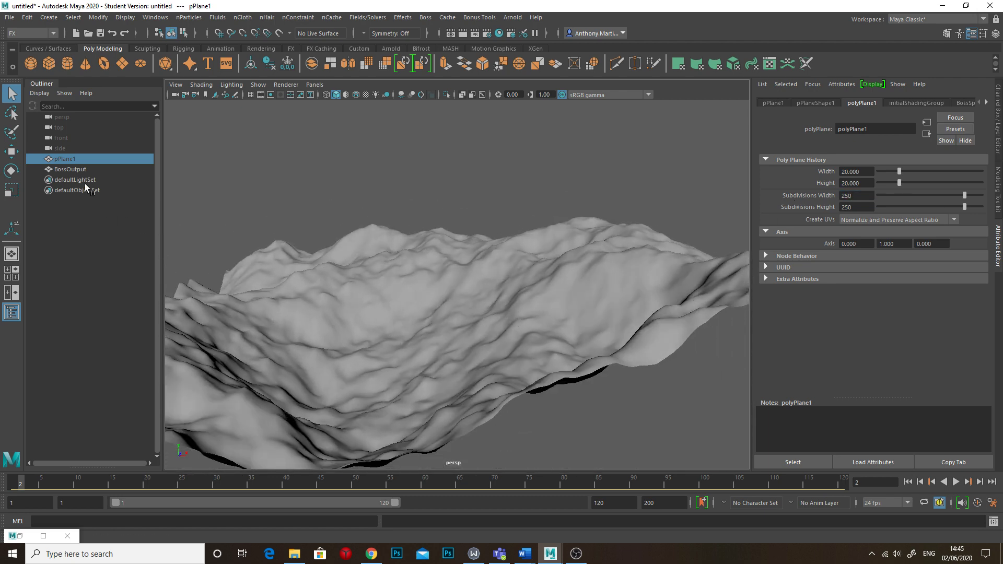
- Select BossOutput, show its BossSpectralWave1 settings, and orbit to inspect the ridged mesh
left_click(73, 169)
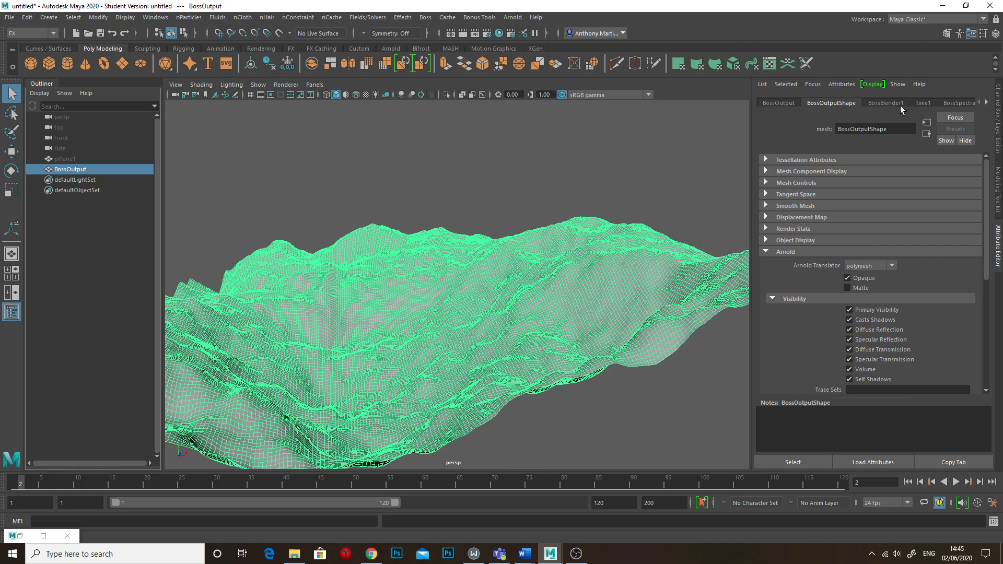
left_click(953, 104)
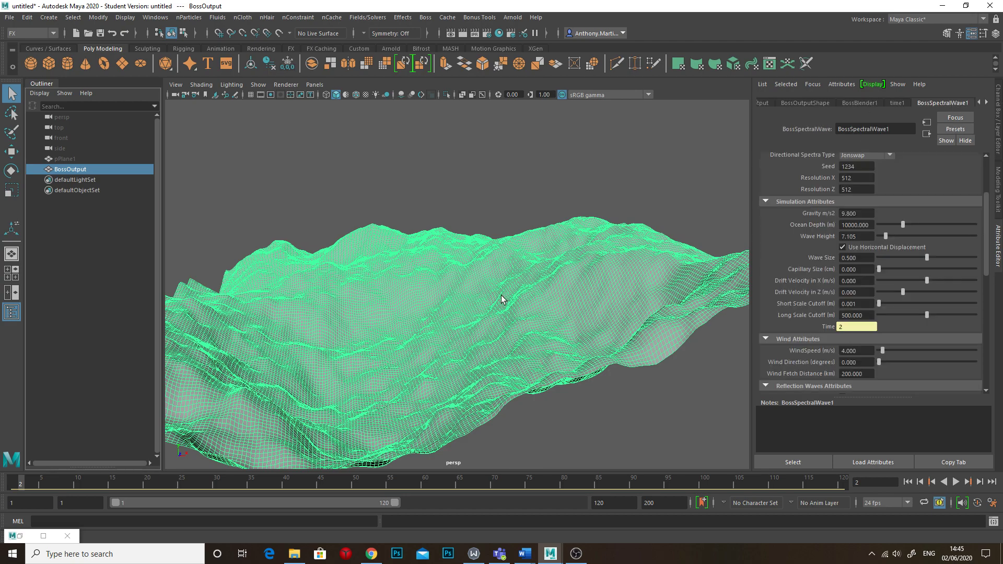
left_click_drag(501, 298, 611, 336, "alt")
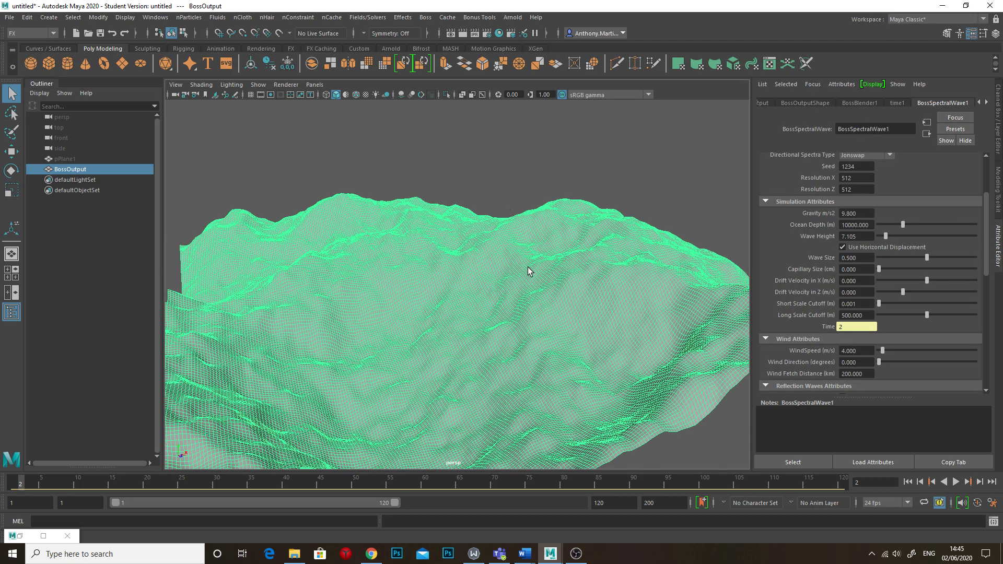
left_click_drag(531, 273, 466, 240, "alt")
scroll(466, 241, "up", 2)
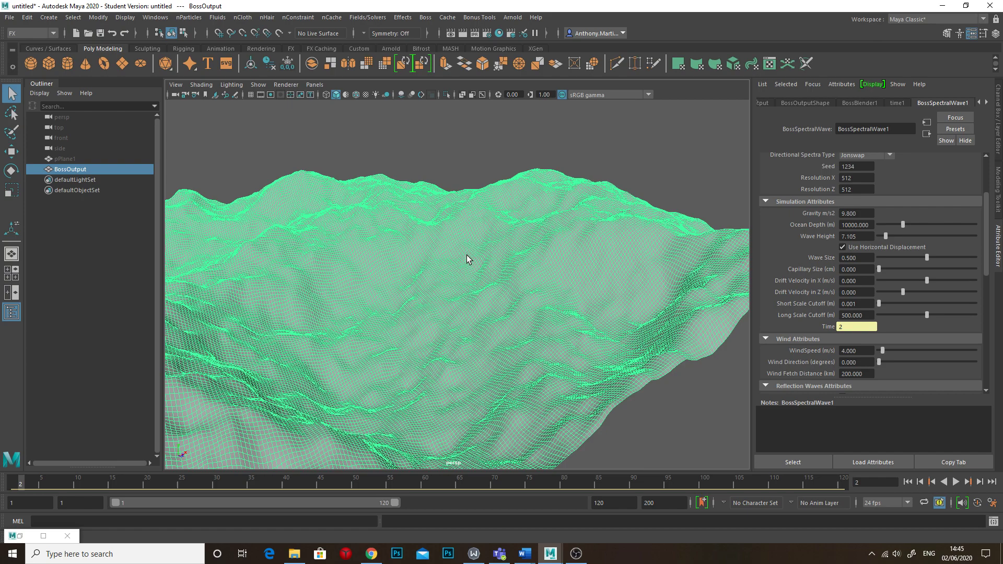
scroll(467, 259, "up", 3)
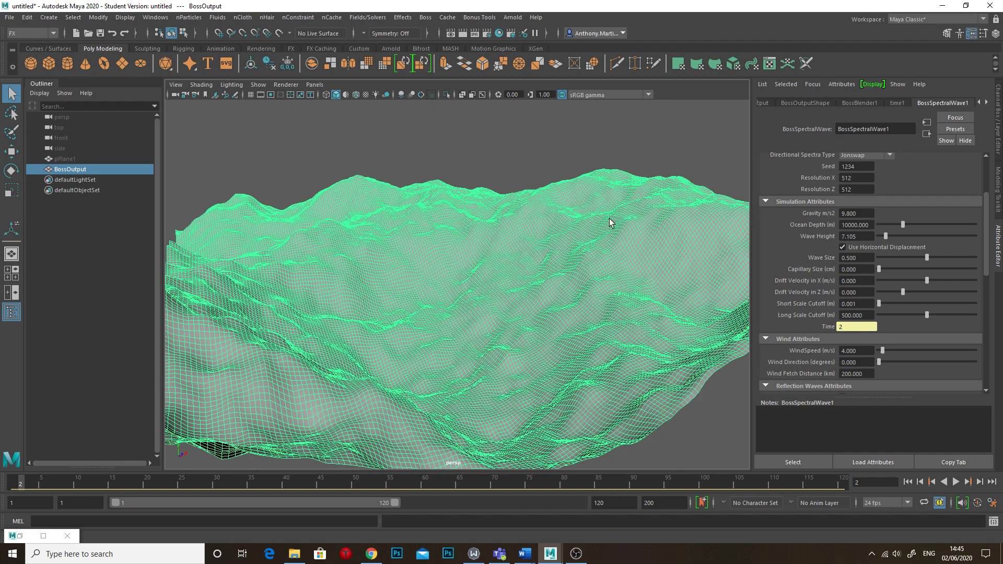
left_click_drag(611, 219, 418, 238, "alt")
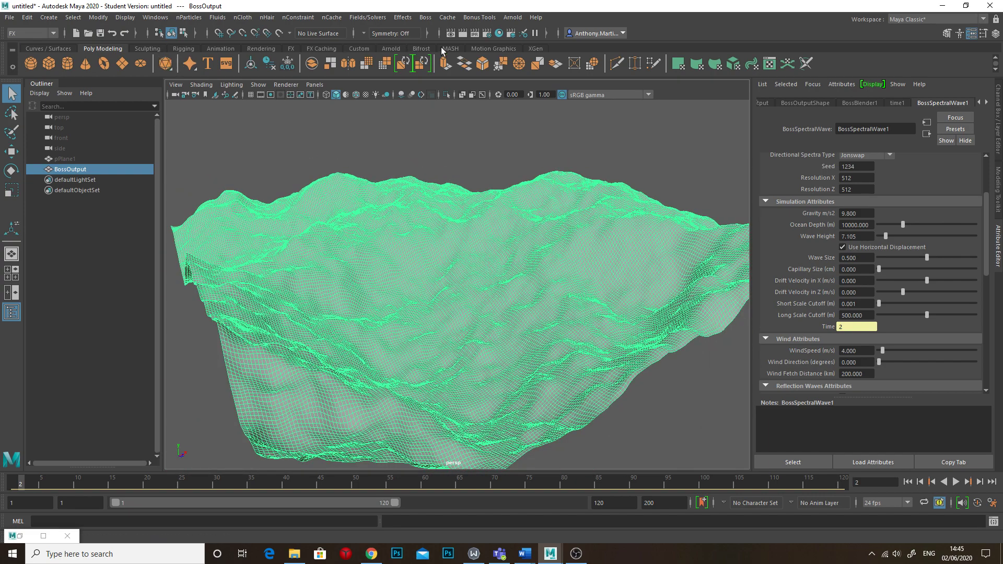
- Add an Arnold Physical Sky, assign aiStandardSurface to BossOutput, and open Arnold RenderView
left_click(390, 48)
left_click(123, 63)
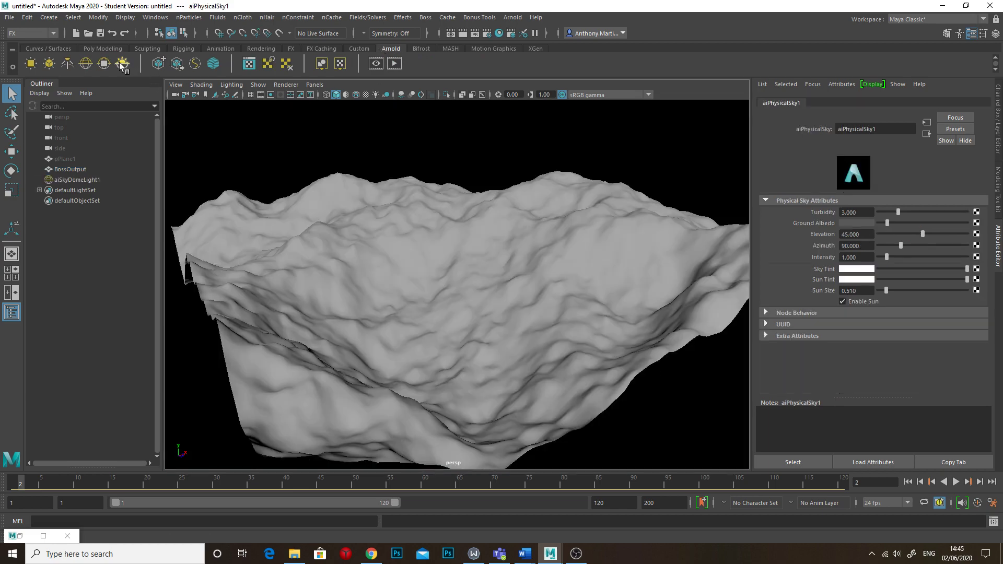
left_click(521, 232)
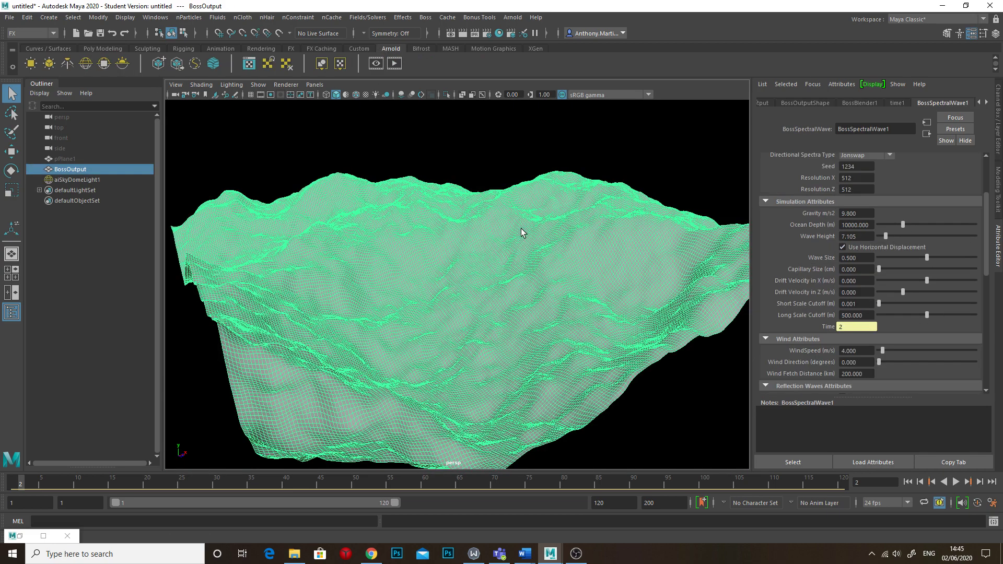
right_click(454, 230)
mouse_move(474, 497)
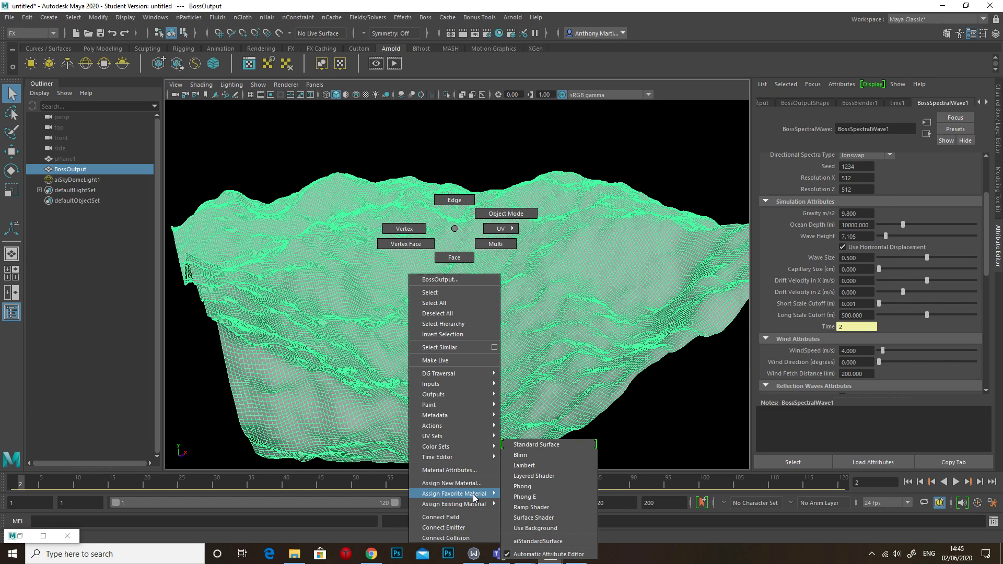
left_click(537, 541)
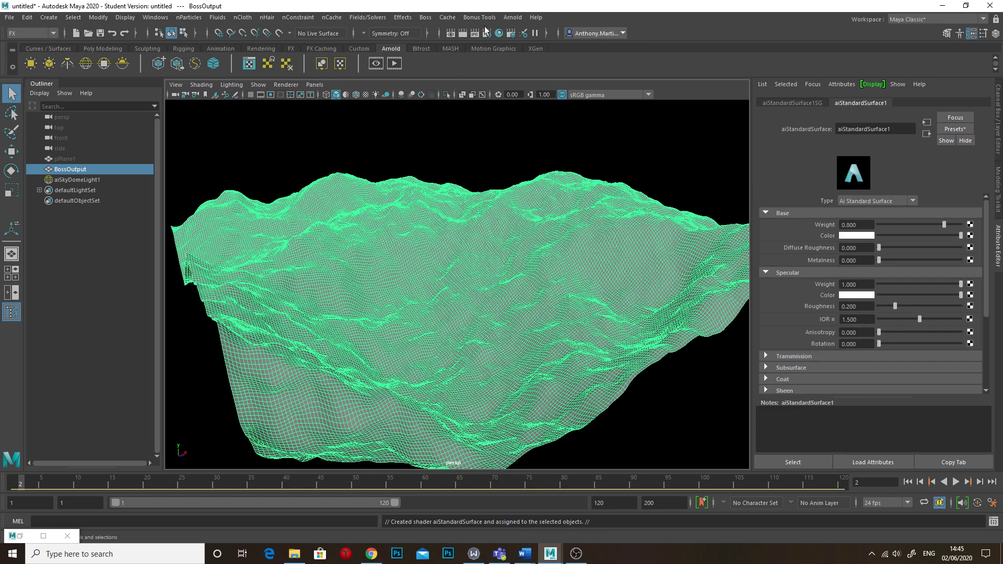
left_click(513, 17)
left_click(535, 46)
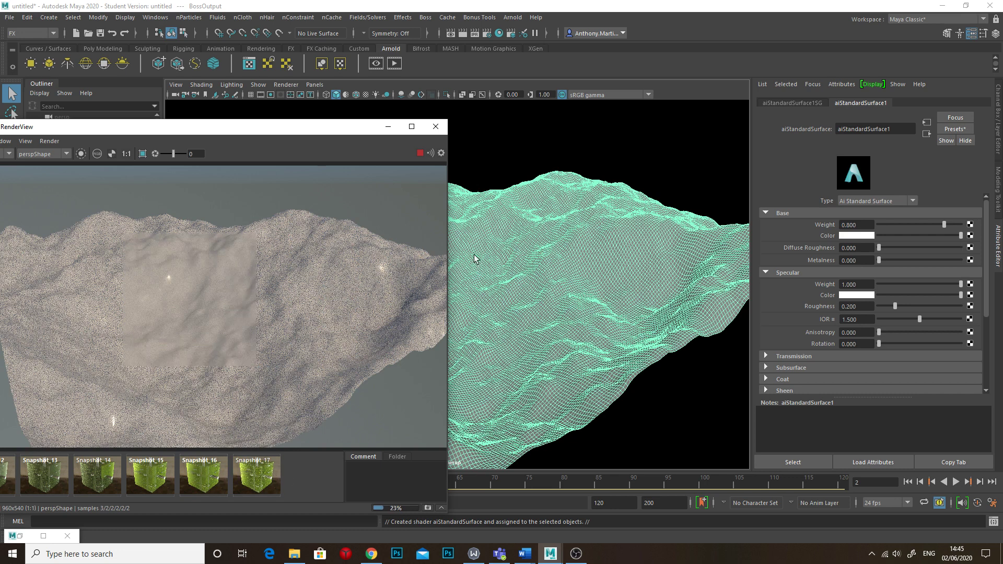
- Tint the base colour and set specular roughness 0.452 and diffuse roughness 0.232
left_click(850, 236)
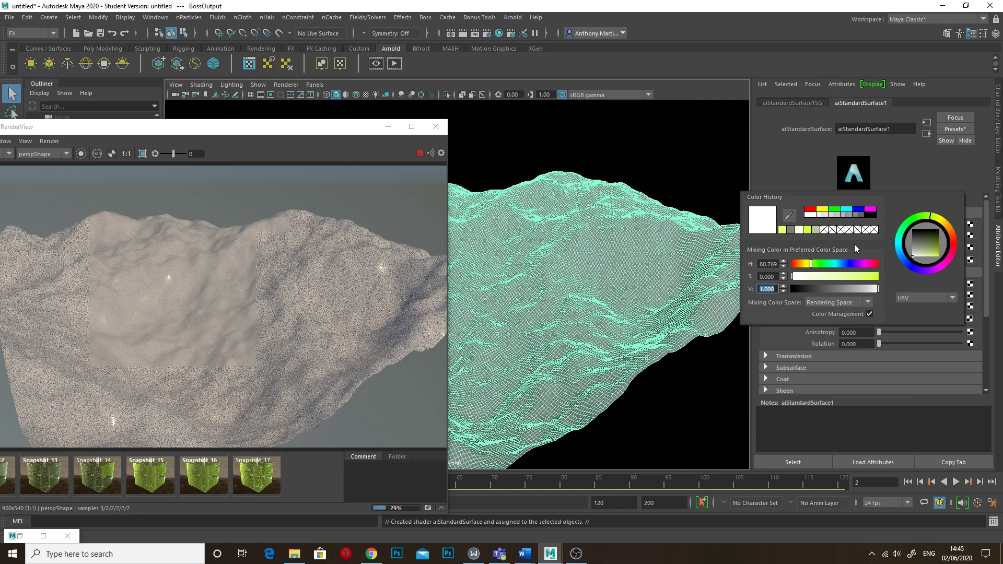
left_click_drag(820, 276, 848, 274)
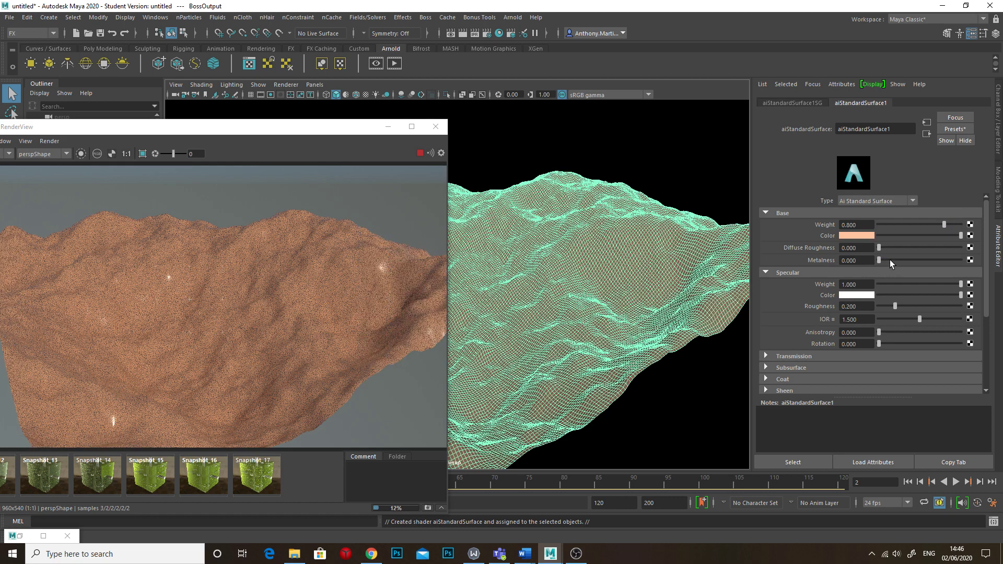
left_click_drag(903, 308, 915, 306)
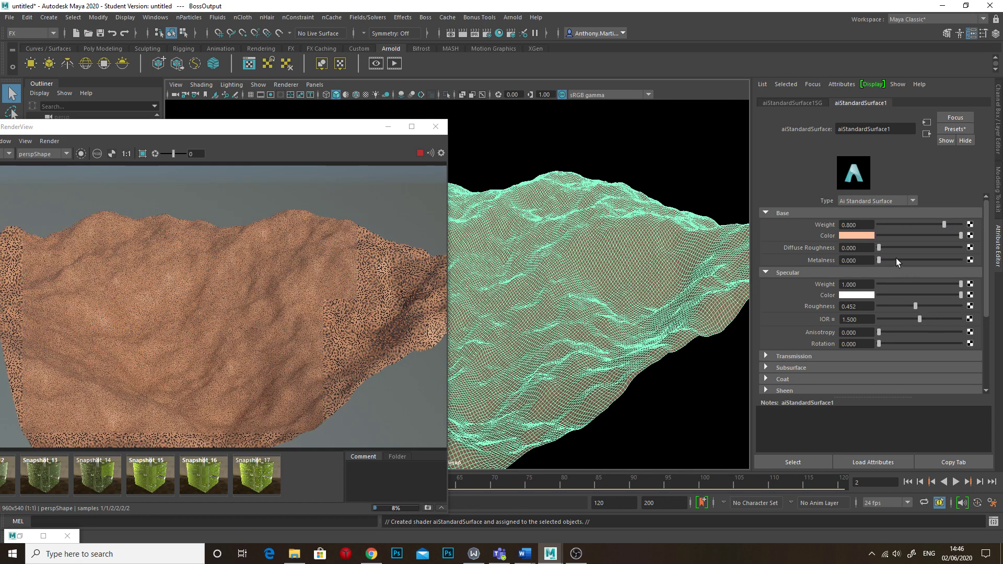
left_click_drag(881, 250, 898, 246)
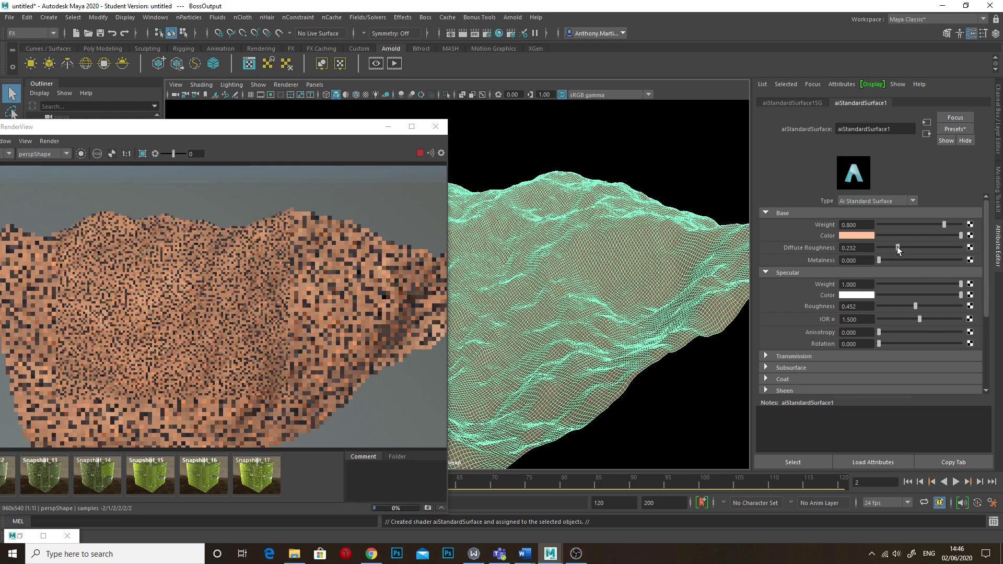
- Refine the base colour to a warm brown, then stop IPR and close RenderView
left_click(872, 235)
left_click(863, 286)
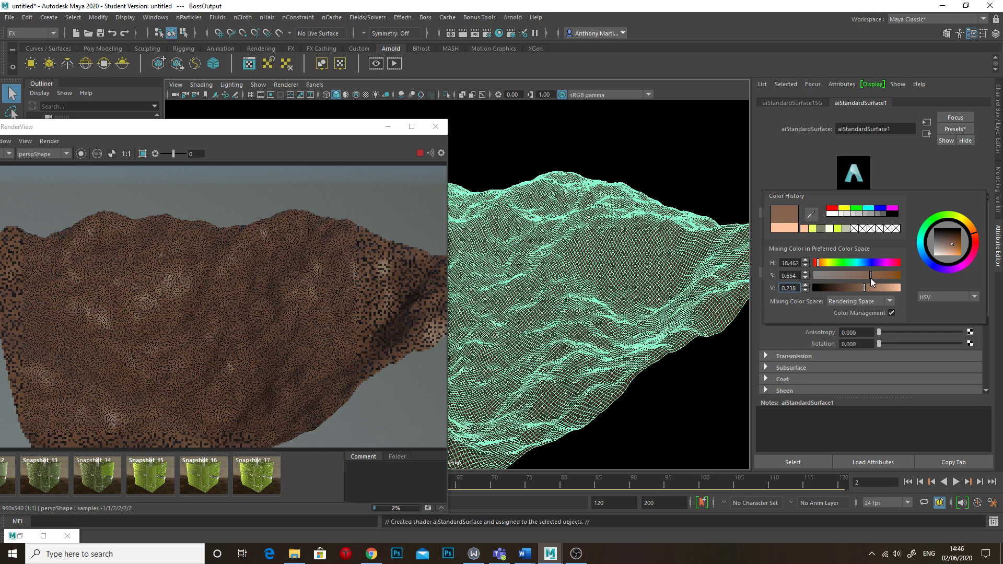
left_click(880, 276)
left_click(878, 288)
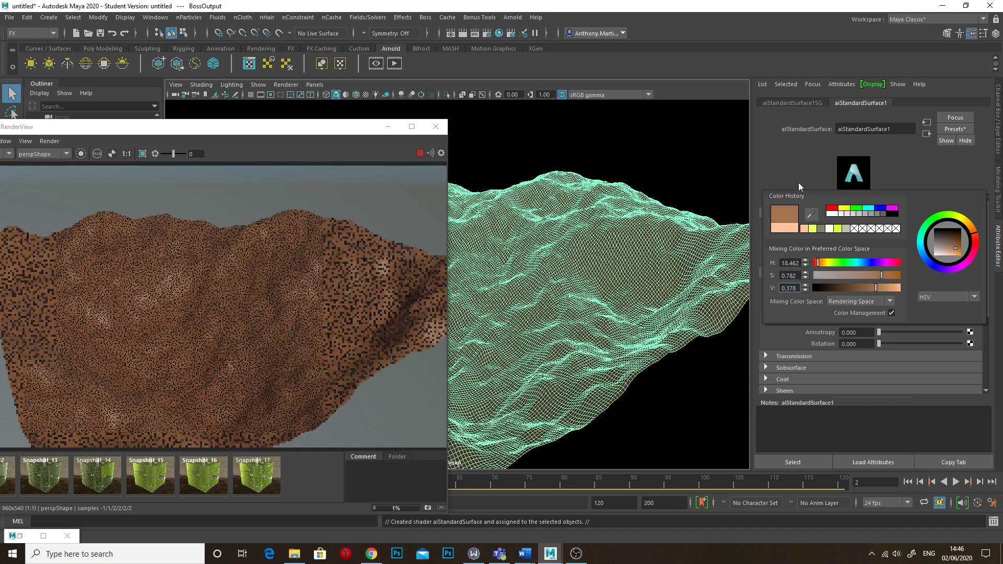
left_click(419, 153)
left_click(436, 127)
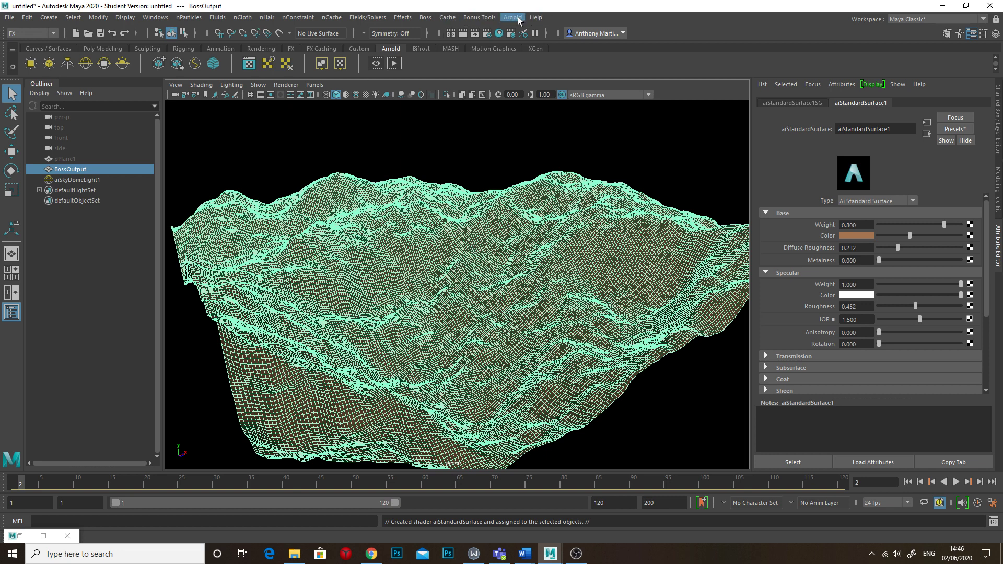
- Open Hypershade and graph the aiStandardSurface1 network
left_click(499, 35)
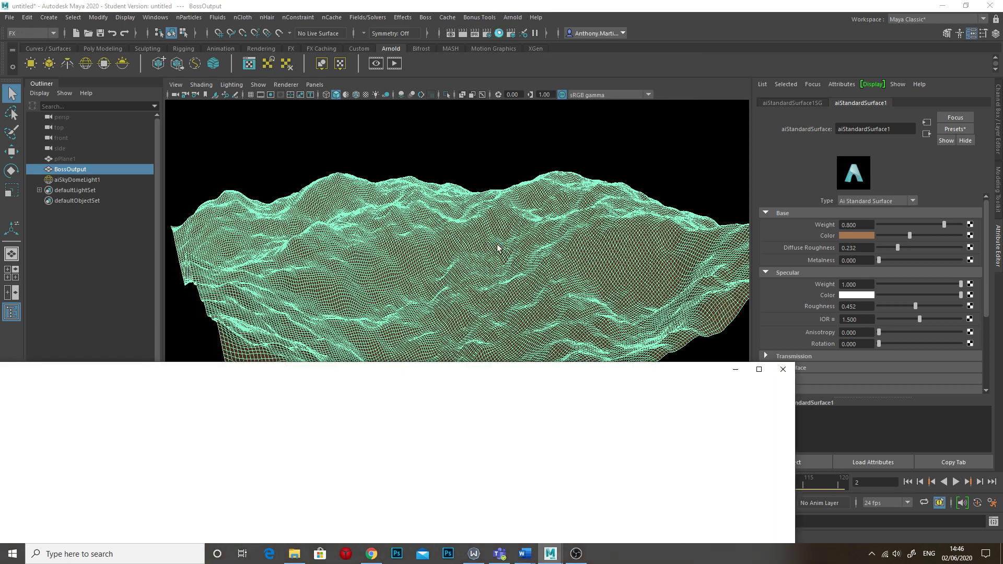
left_click_drag(433, 372, 550, 188)
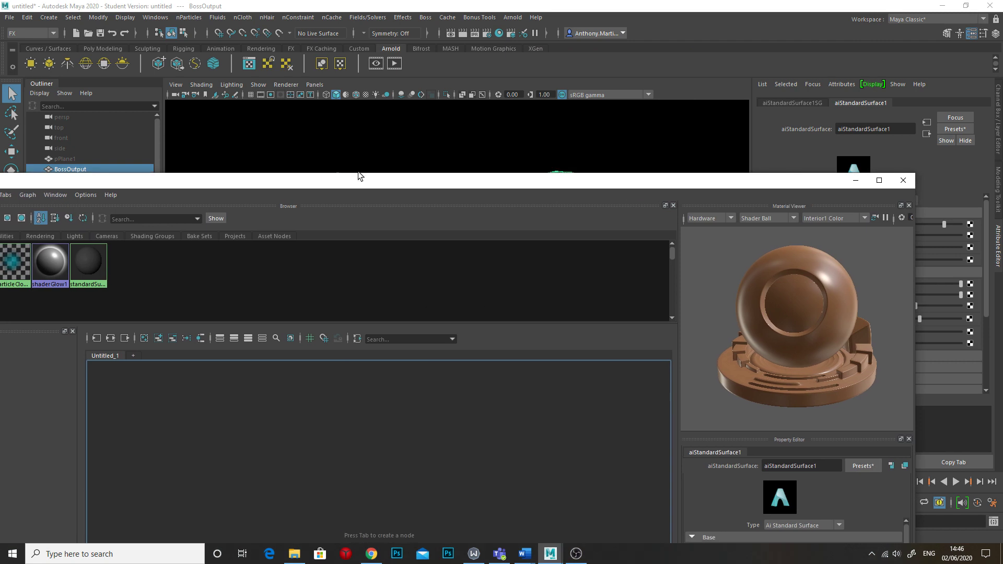
left_click_drag(359, 176, 521, 164)
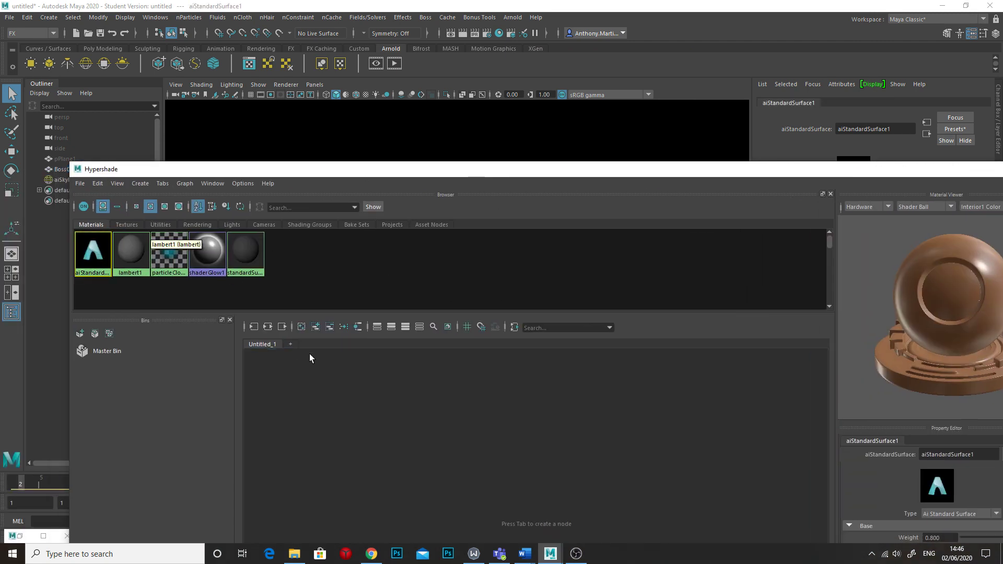
left_click(267, 326)
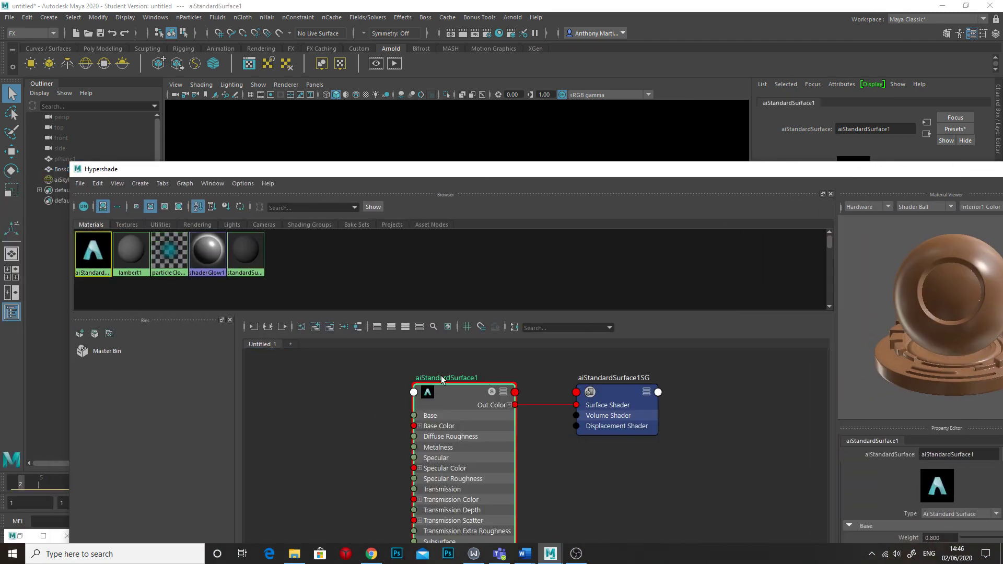
middle_click_drag(462, 394, 621, 401, "alt")
left_click(466, 409)
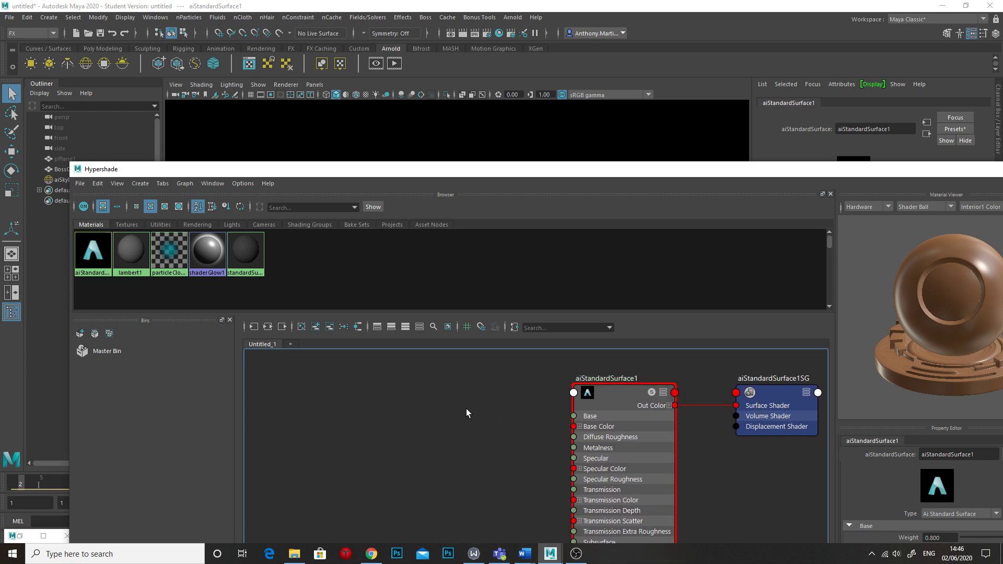
- Create a snow1 texture with its place3dTexture1 node and move them left
key("Tab")
type("snow")
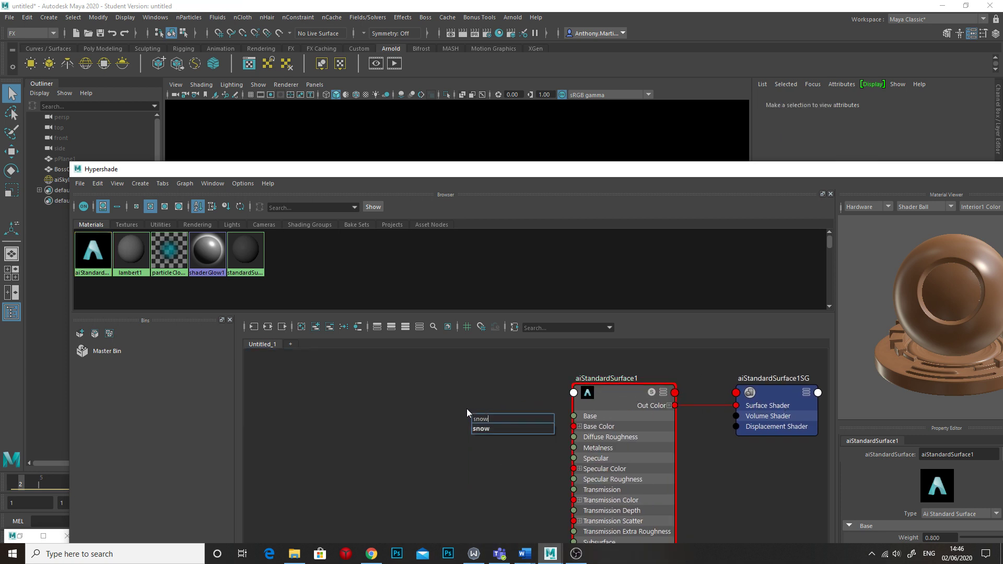
left_click(487, 428)
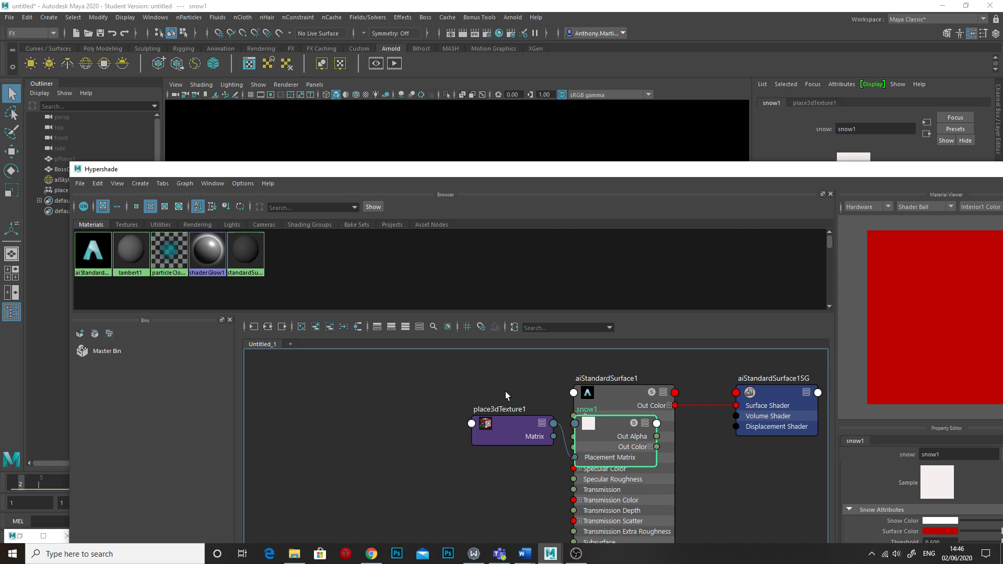
left_click(510, 418, "shift")
left_click_drag(510, 418, 358, 435)
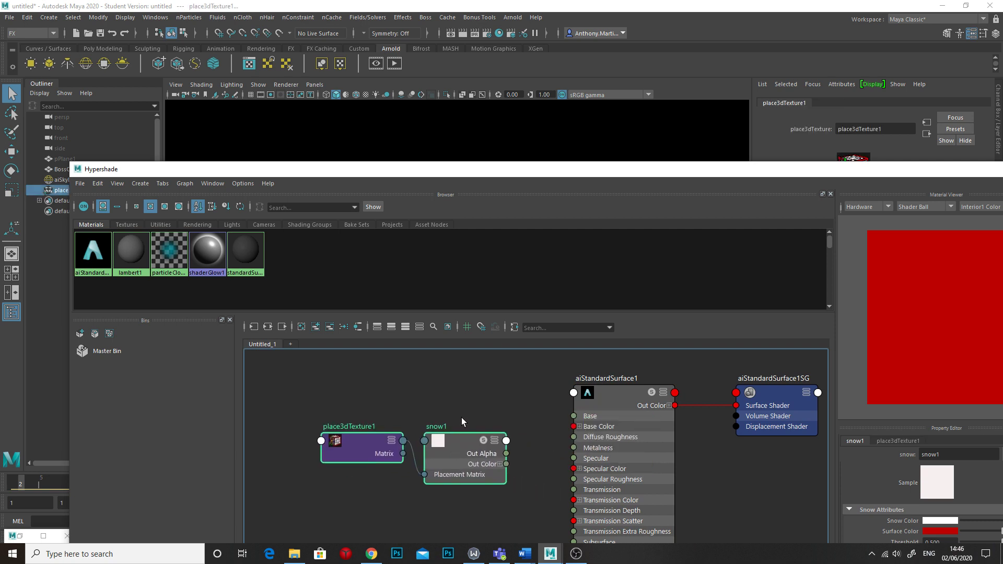
left_click(462, 418)
middle_click_drag(527, 452, 470, 430)
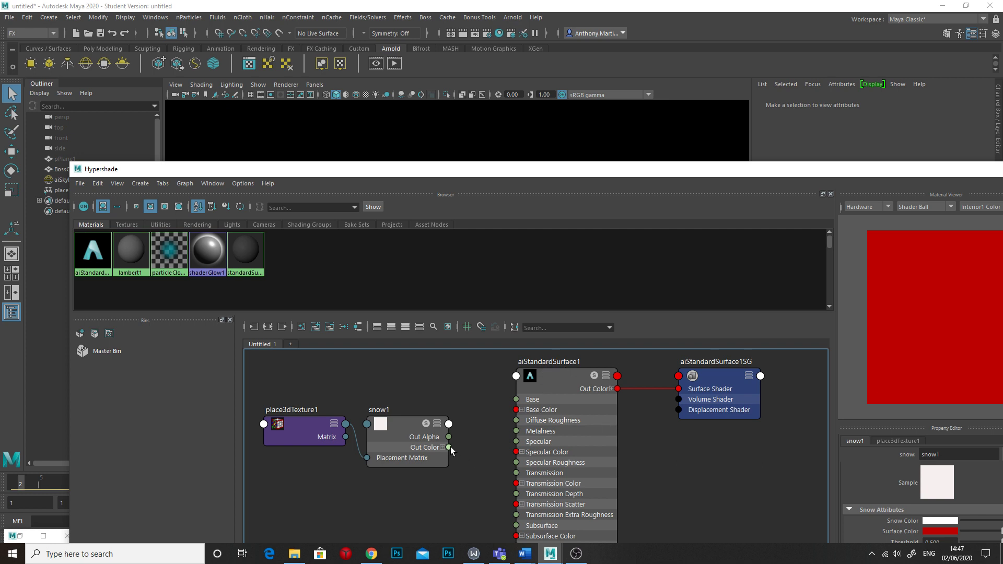
- Connect snow1 Out Color to aiStandardSurface1 Base Color and reposition the editor
left_click_drag(449, 448, 516, 409)
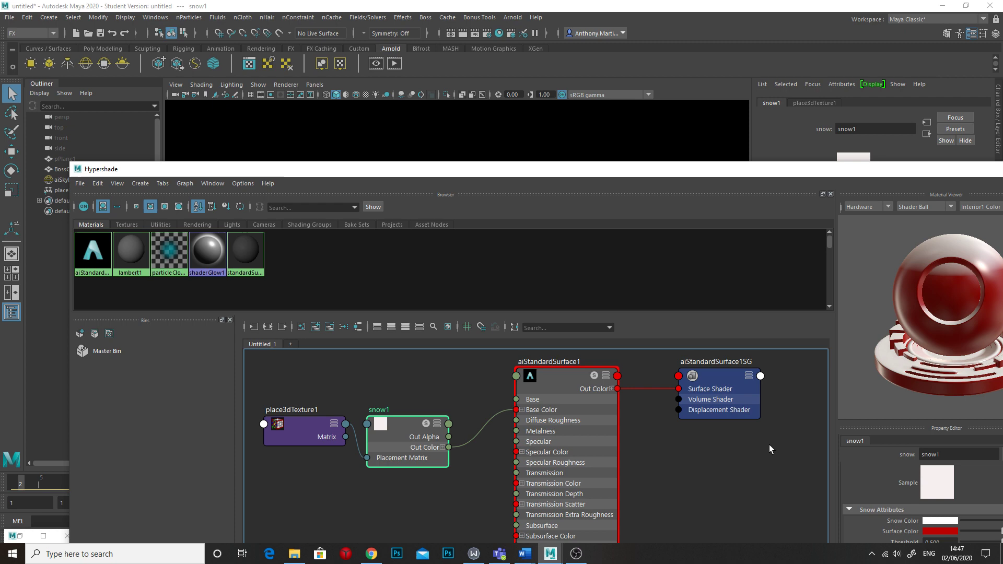
left_click_drag(682, 174, 479, 151)
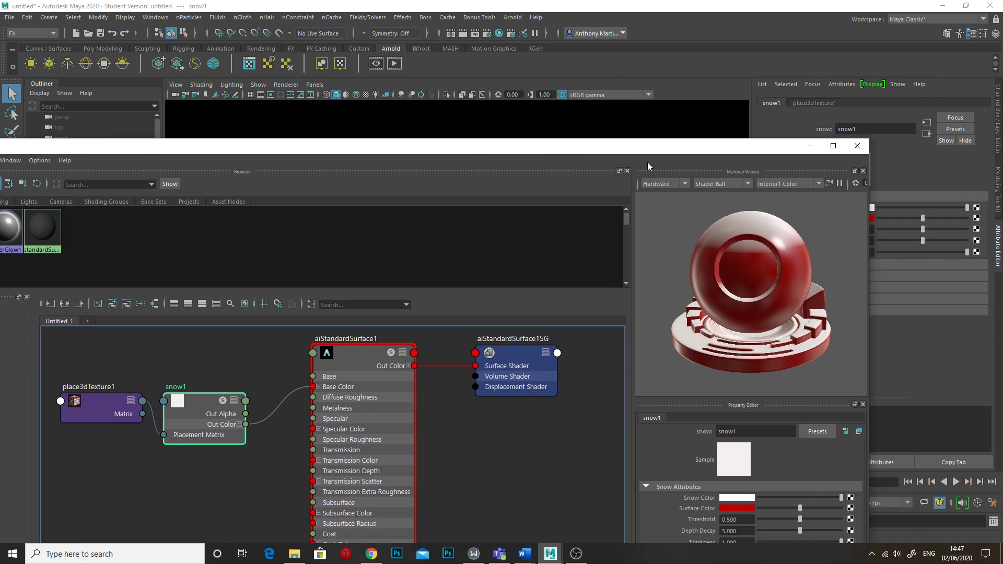
left_click_drag(632, 153, 570, 85)
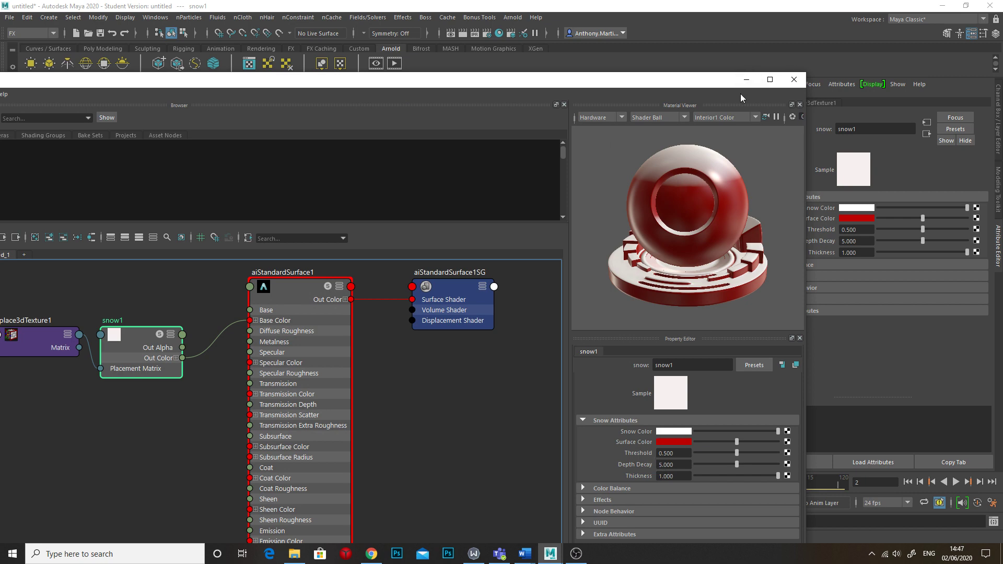
- Minimise Hypershade, open Arnold RenderView and start an IPR render
left_click(747, 80)
left_click(514, 18)
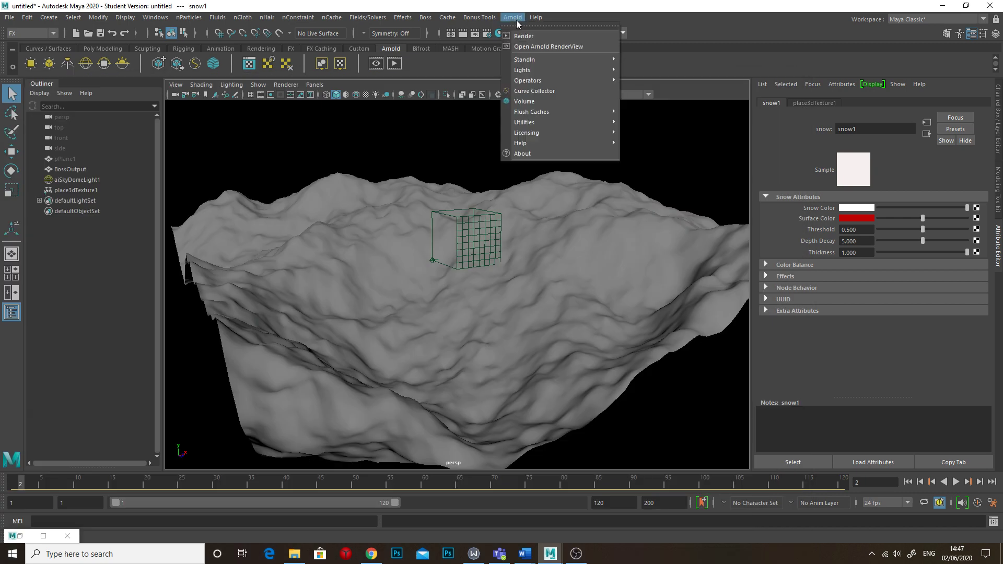
left_click(531, 46)
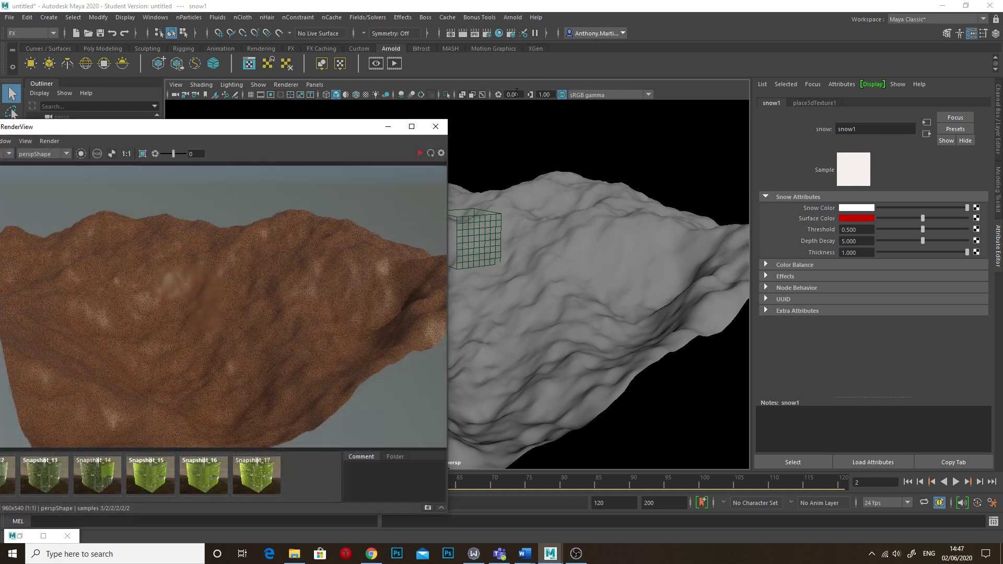
left_click(420, 154)
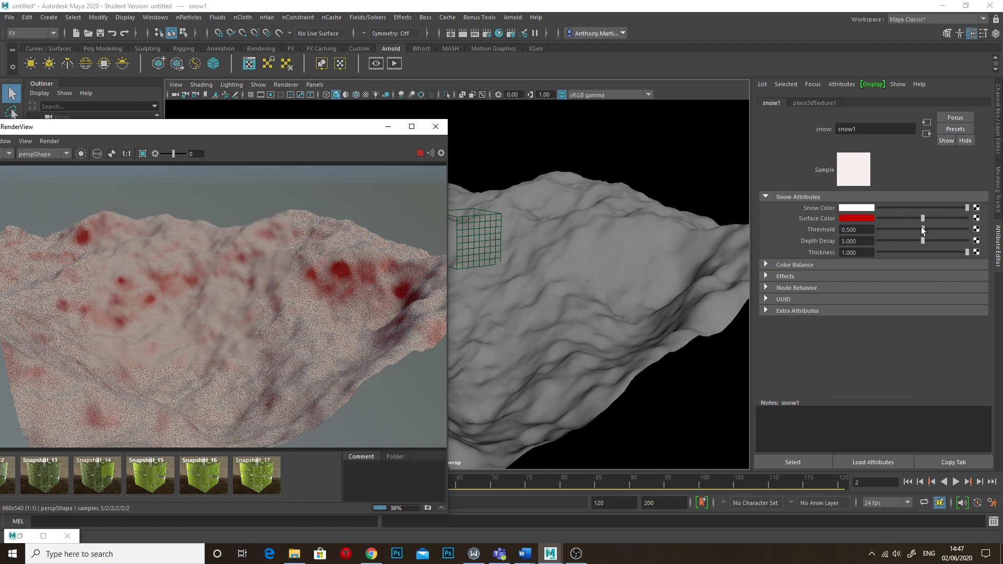
- Set snow1 Threshold to 0.701 and Thickness to 0.790
left_click_drag(923, 229, 940, 229)
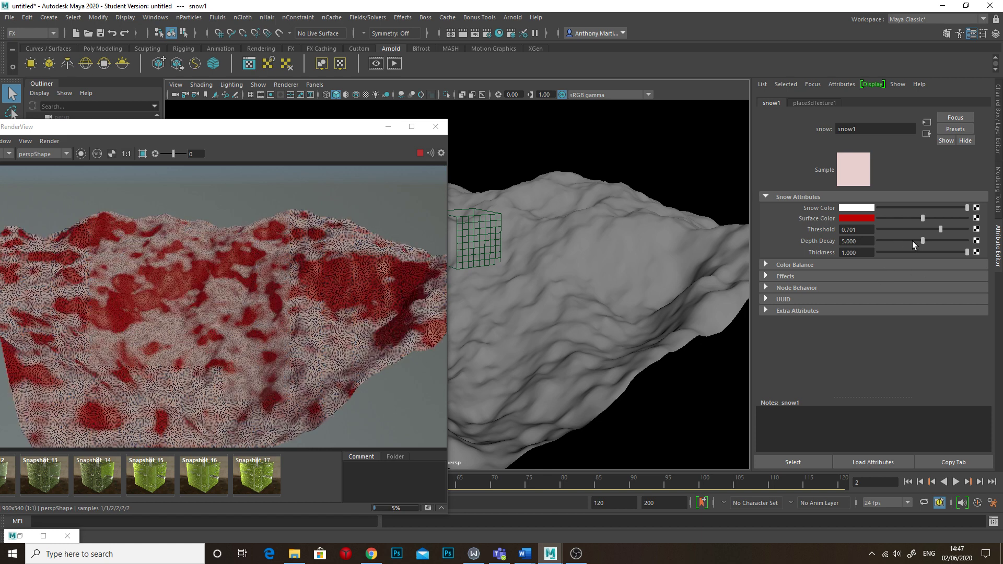
mouse_move(965, 251)
left_mouse_down()
mouse_move(918, 253)
mouse_move(948, 250)
left_mouse_up()
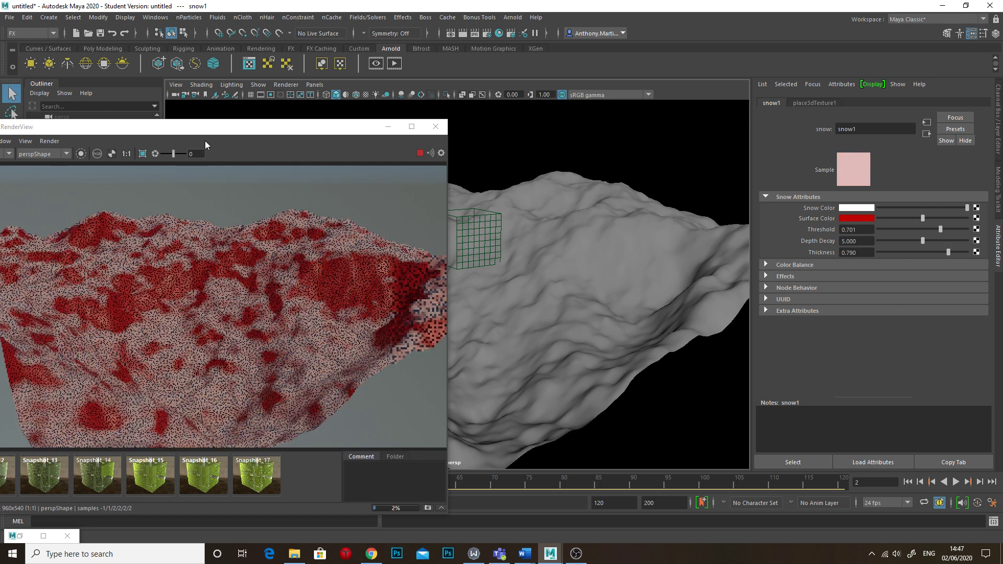
left_click_drag(201, 127, 318, 126)
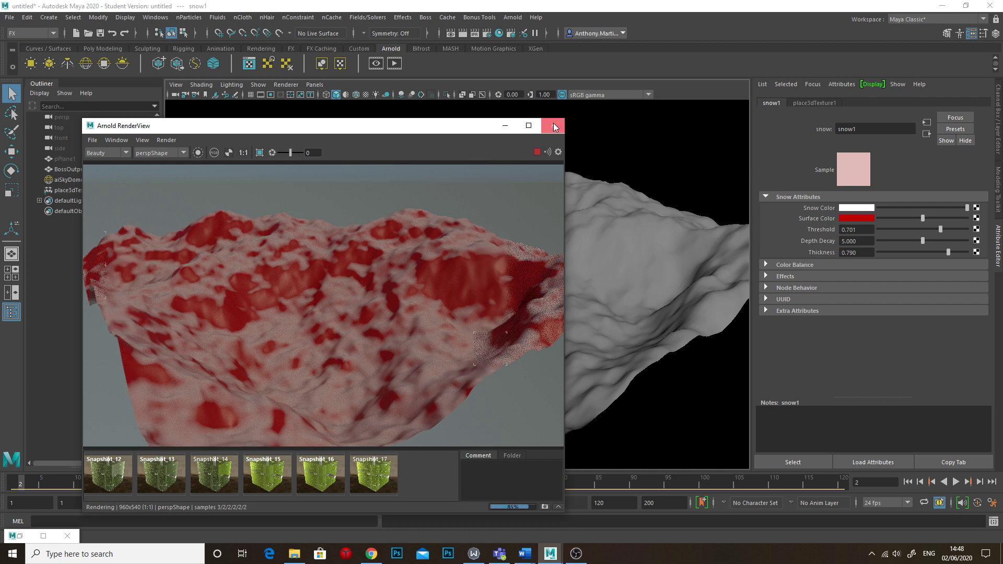
- Stop the Arnold IPR render and close the RenderView window
left_click(536, 152)
left_click(553, 126)
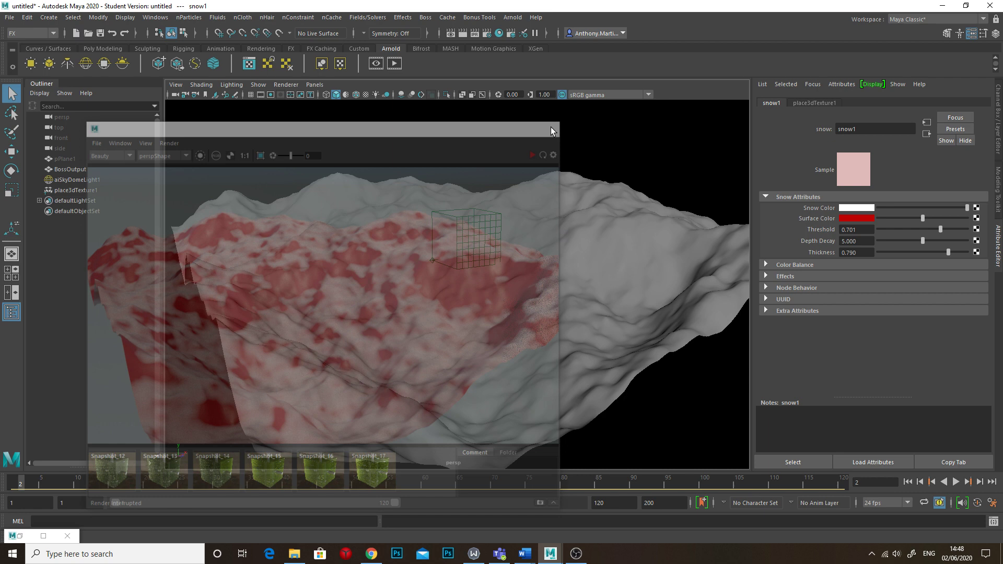
right_click_drag(552, 308, 495, 280, "alt")
left_click_drag(494, 280, 553, 311, "alt")
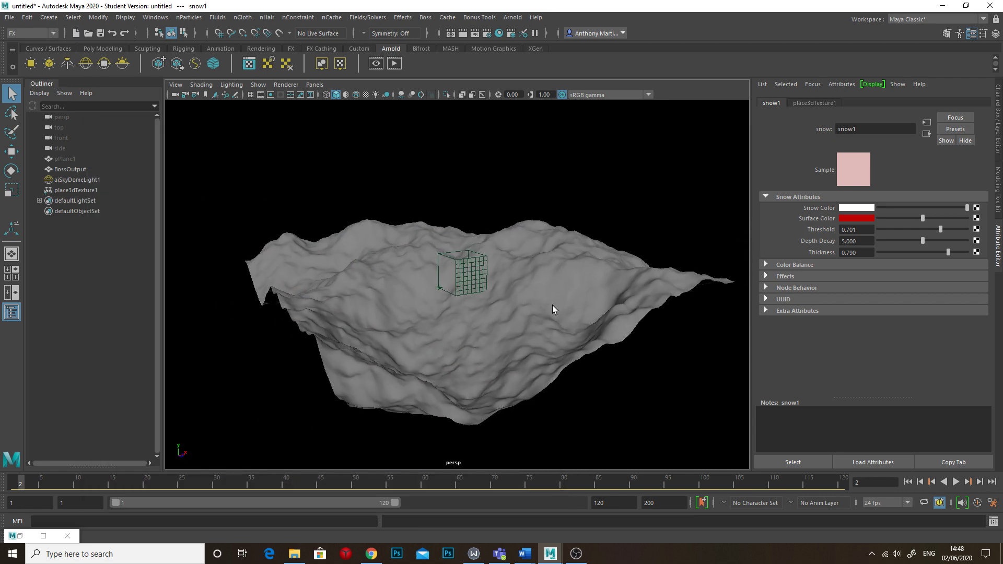
- Hide the BossOutput terrain and place3dTexture1 cube with Ctrl+H, then show the viewport grid
left_click(555, 309)
key("ctrl+h")
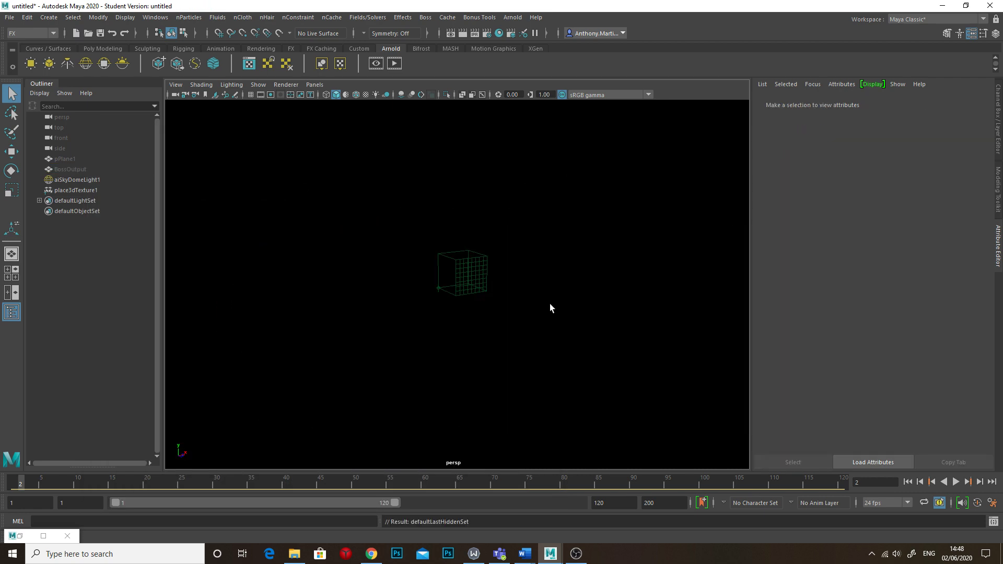
left_click(475, 281)
key("ctrl+h")
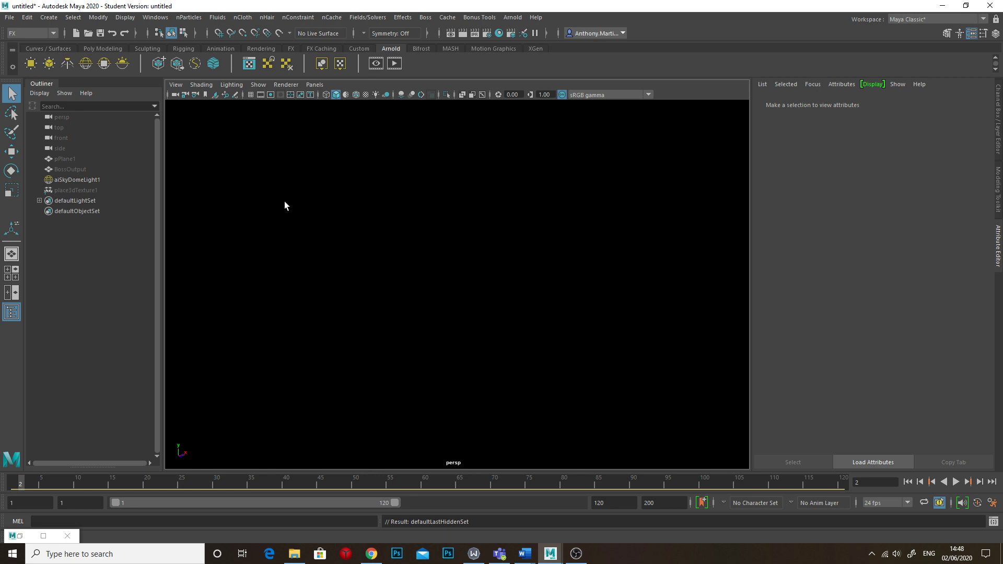
left_click_drag(285, 202, 407, 232, "alt")
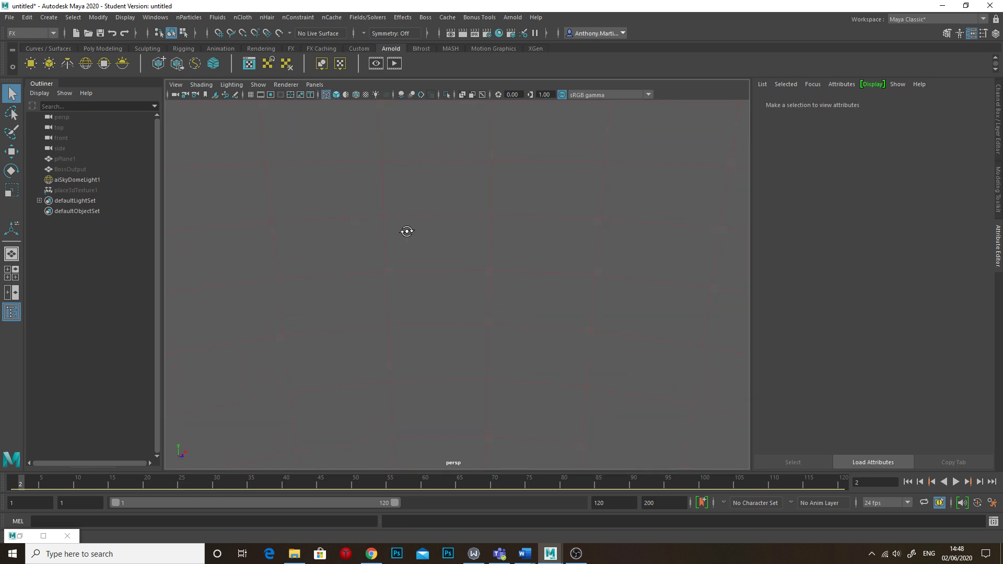
left_click(250, 94)
- Switch to Chrome and advance to ArtStation's 'Low clouds over desert' artwork
left_click(371, 554)
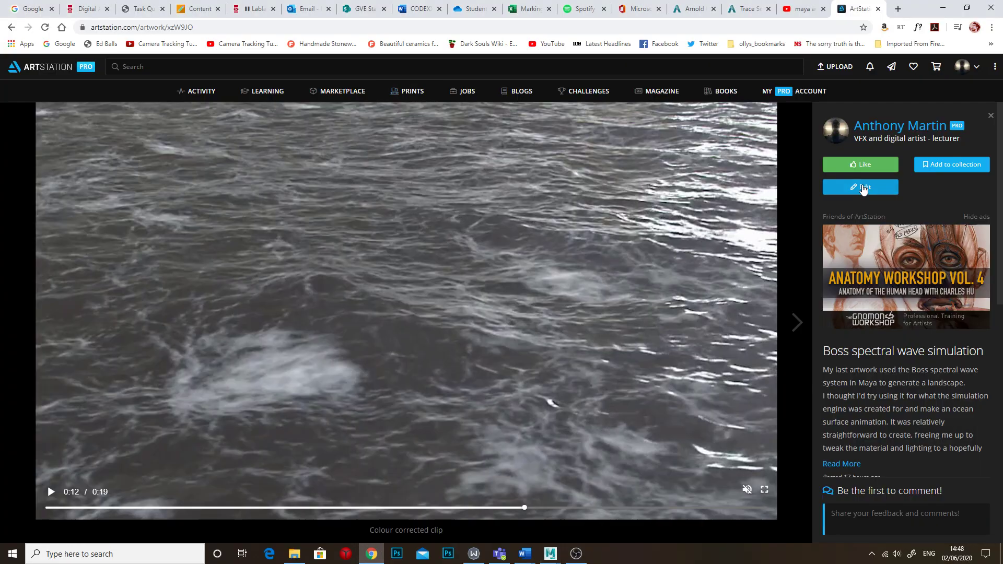
left_click(795, 323)
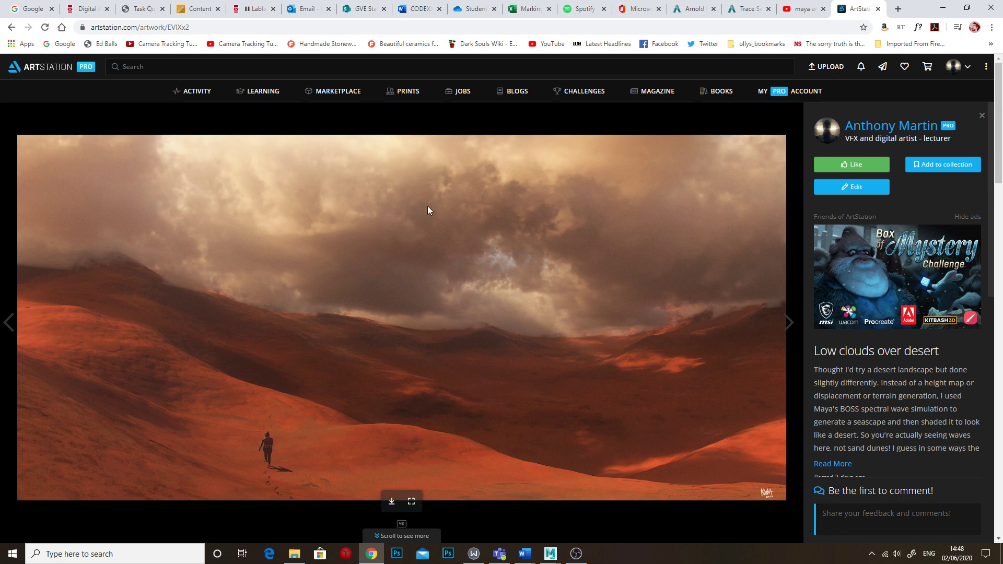
- Back in Maya, create a Poly Sphere from the Poly Modeling shelf
mouse_move(550, 553)
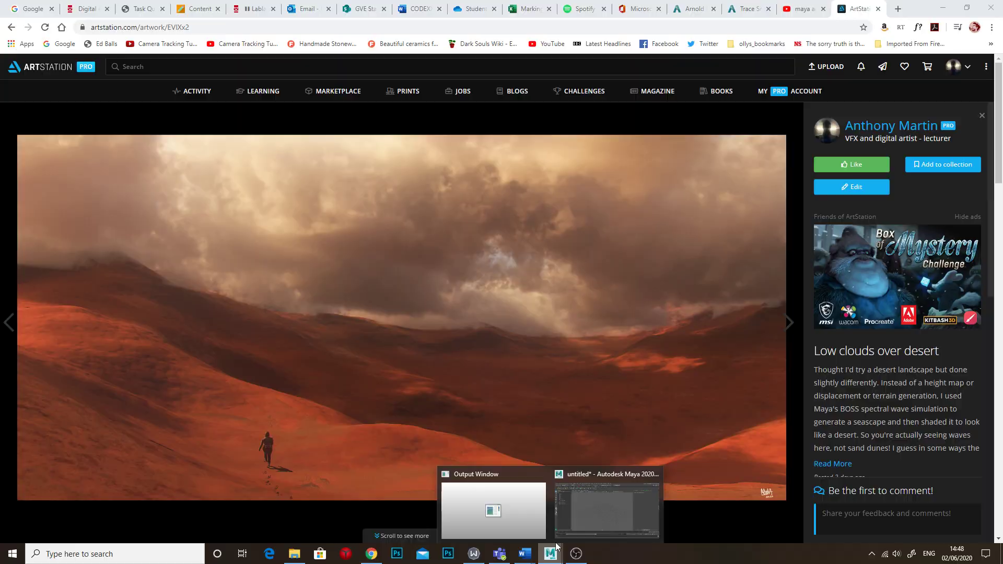
left_click(575, 525)
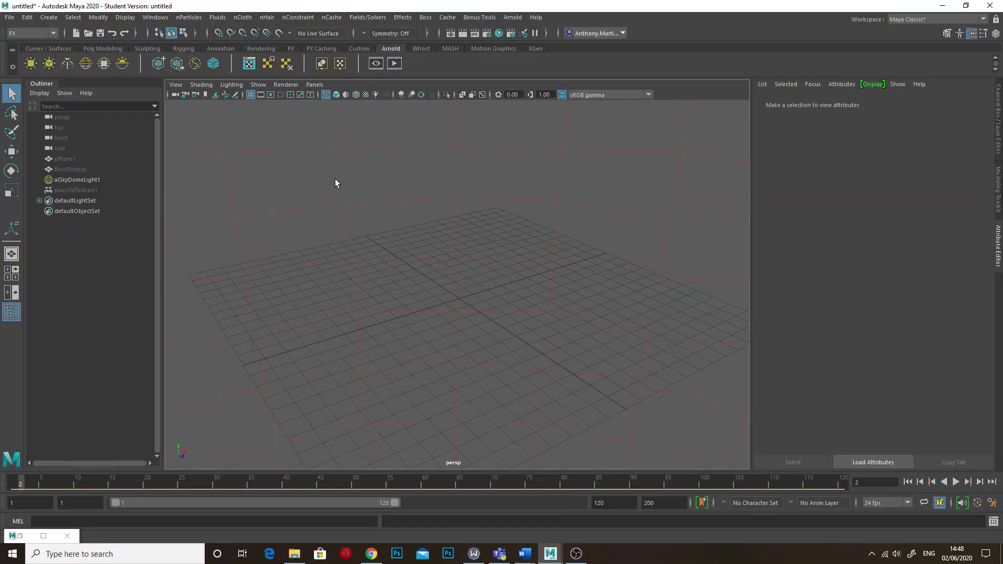
left_click(102, 48)
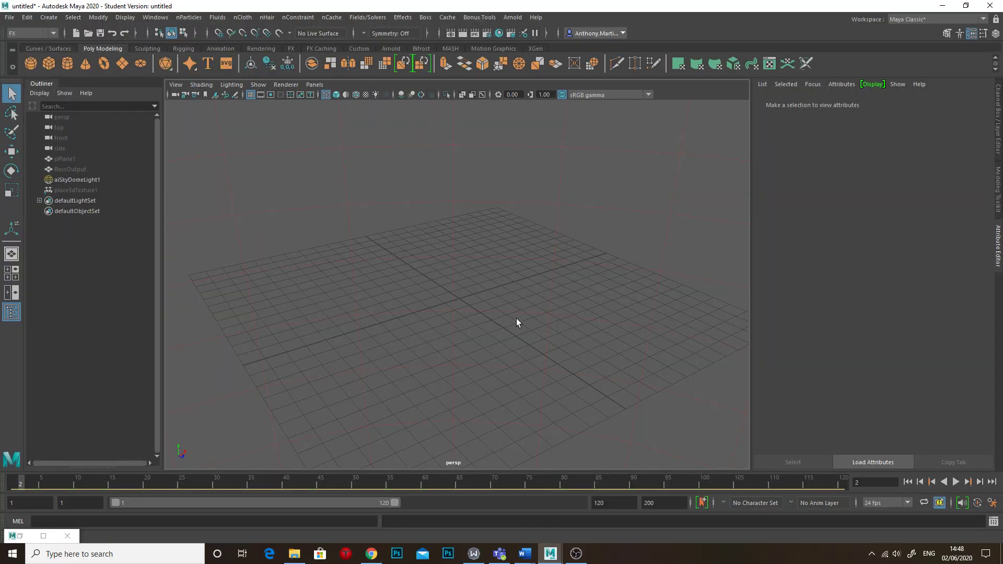
left_click(29, 64)
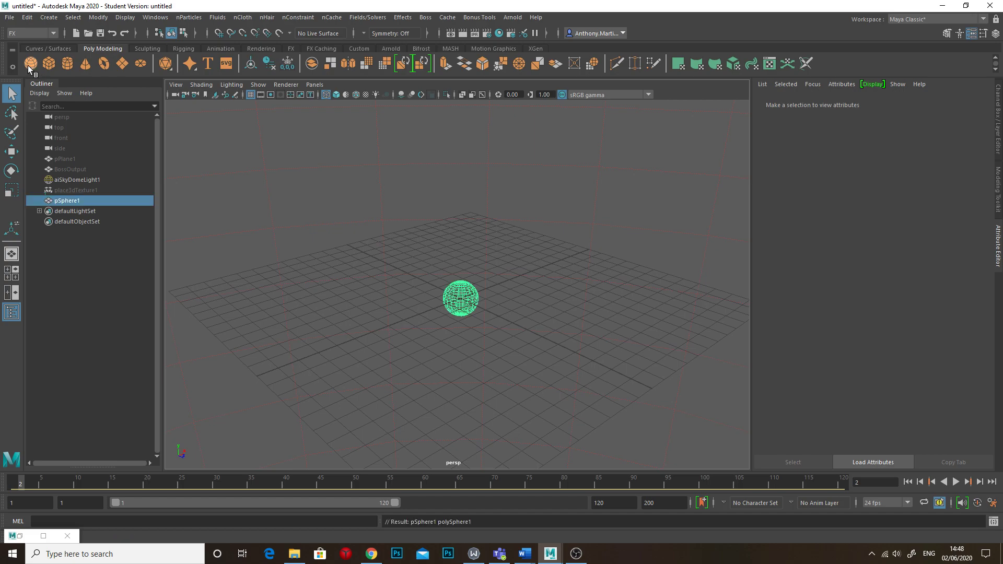
- Scale the sphere up, squash it flat in Y, and freeze its transformations
key("r")
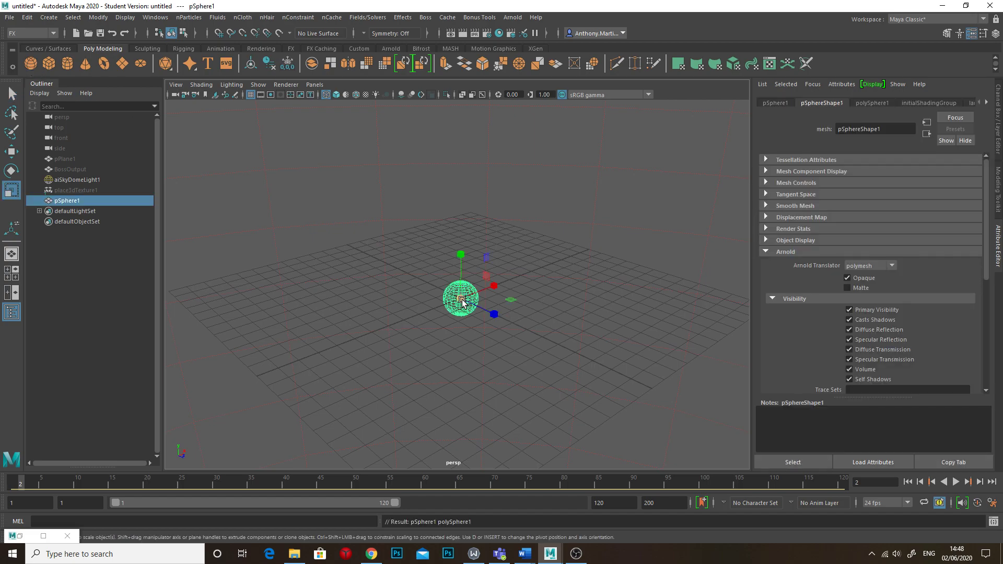
left_click_drag(461, 298, 743, 269)
scroll(584, 305, "down", 3)
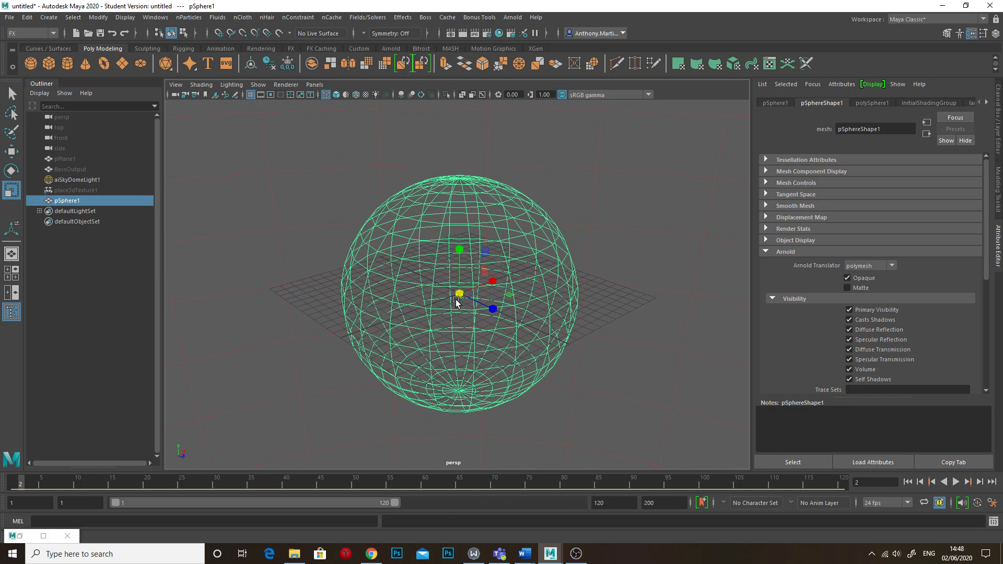
left_click_drag(460, 255, 468, 321)
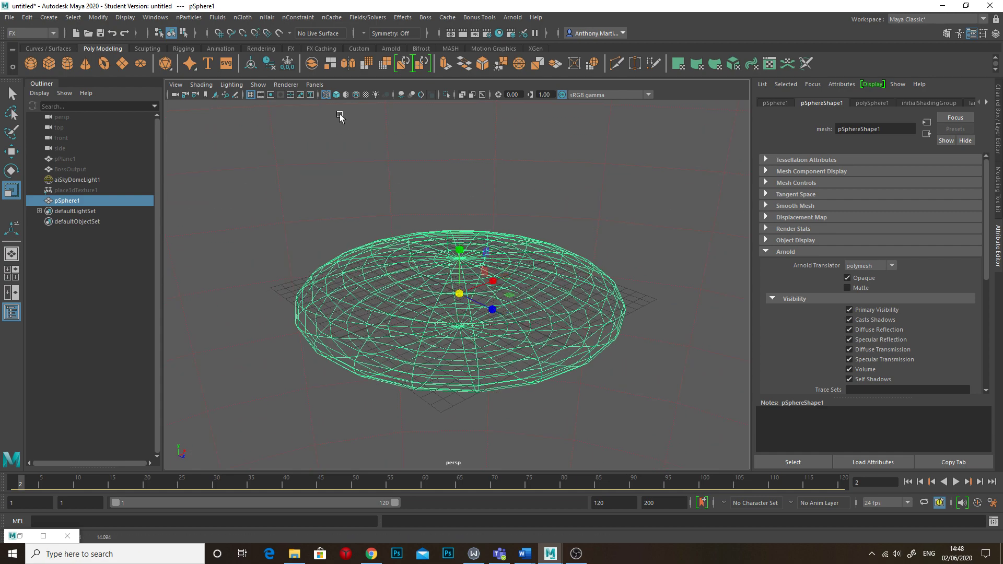
left_click(288, 63)
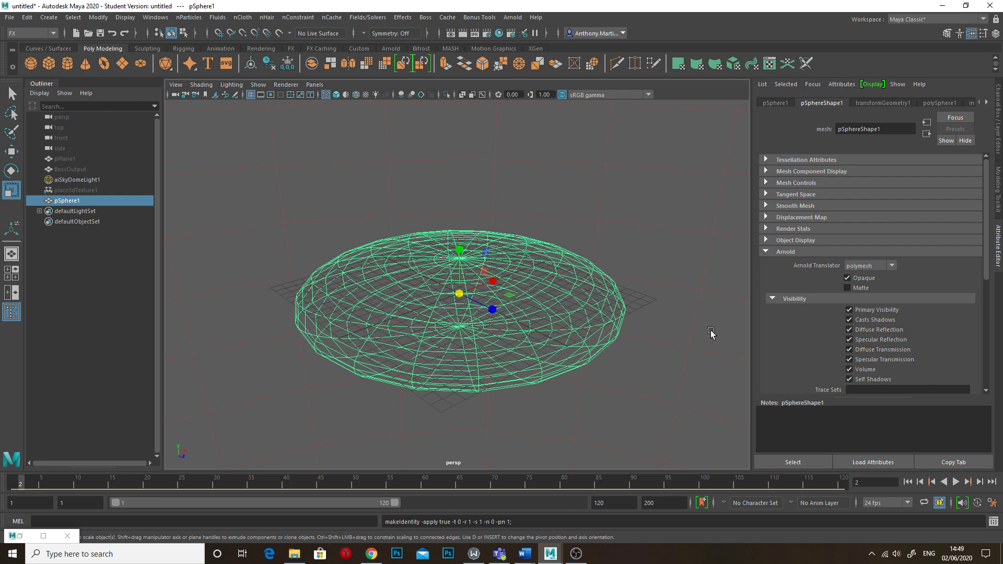
- Set pSphereShape1's Arnold Volume Step Size to 0.1, then orbit around the flattened sphere
scroll(812, 337, "down", 5)
scroll(812, 337, "up", 8)
scroll(793, 272, "down", 8)
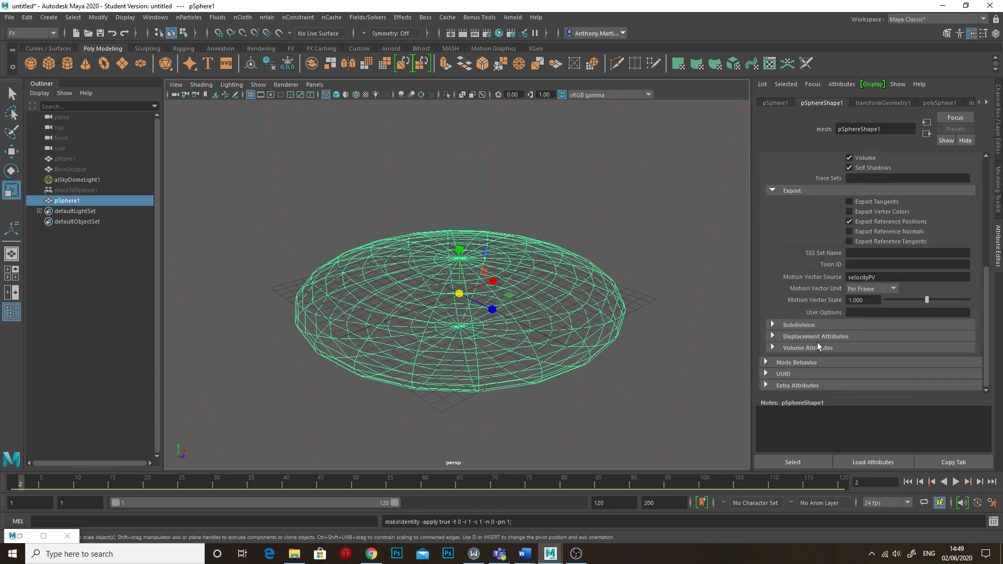
left_click(773, 347)
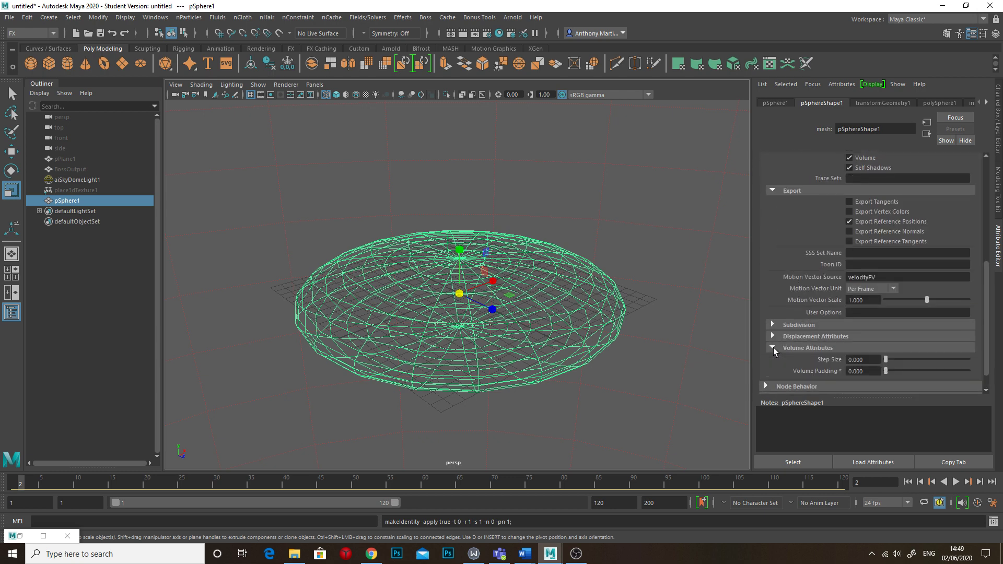
left_click(858, 360)
type("1")
key("Return")
left_click_drag(559, 322, 562, 295, "alt")
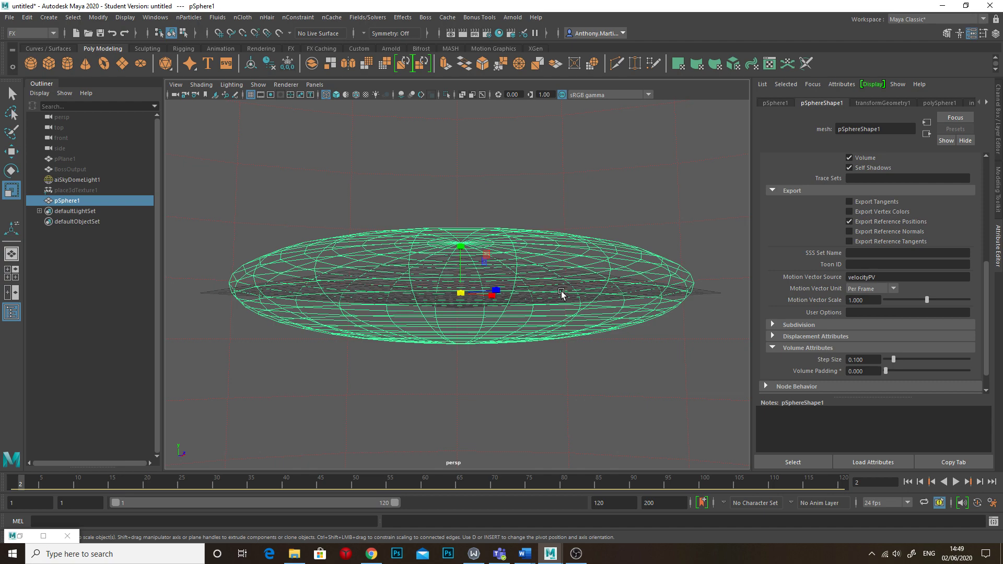
left_click_drag(464, 218, 466, 266, "alt")
left_click_drag(560, 321, 559, 269, "alt")
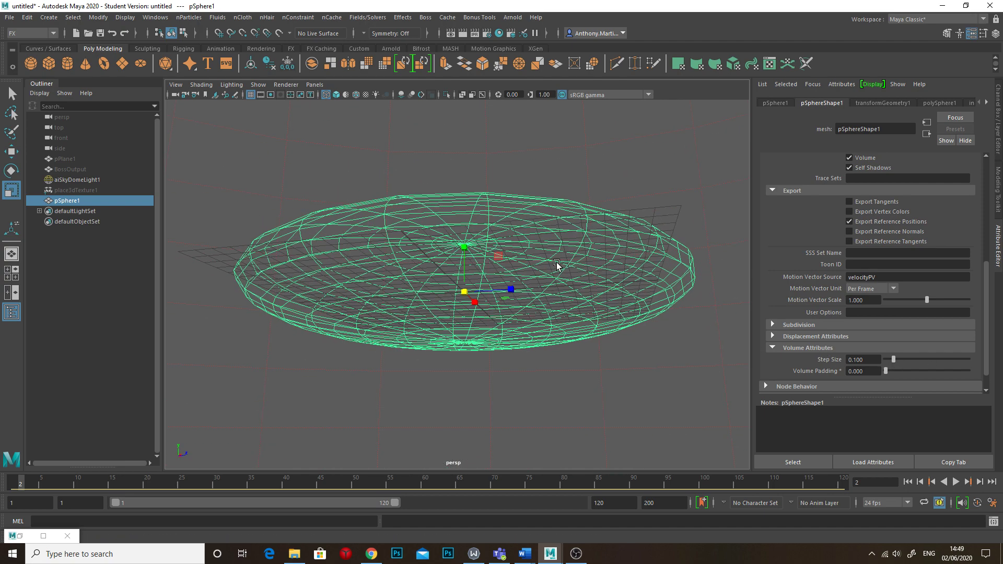
- Assign a new aiStandardSurface favorite material to the sphere
right_click(479, 213)
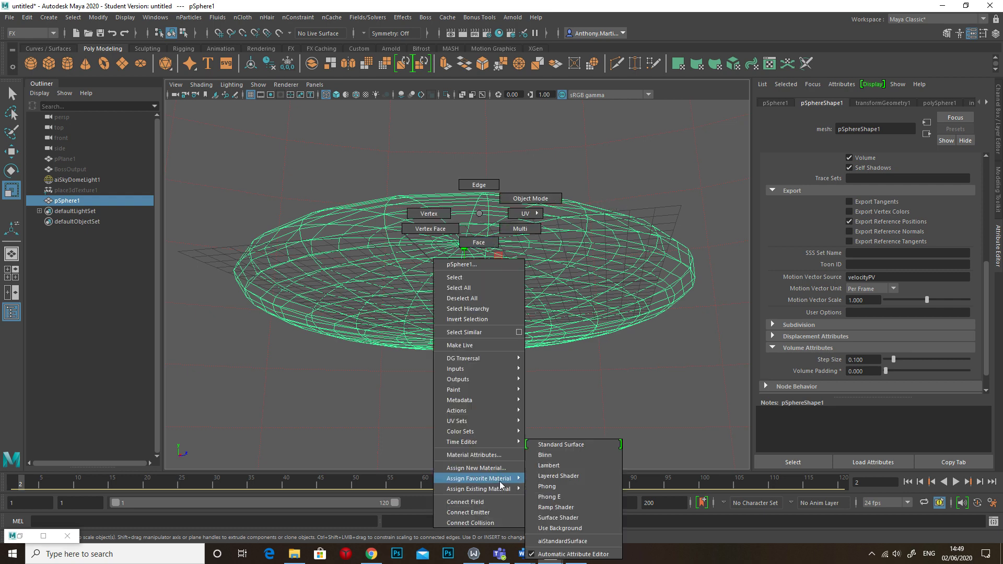
mouse_move(485, 478)
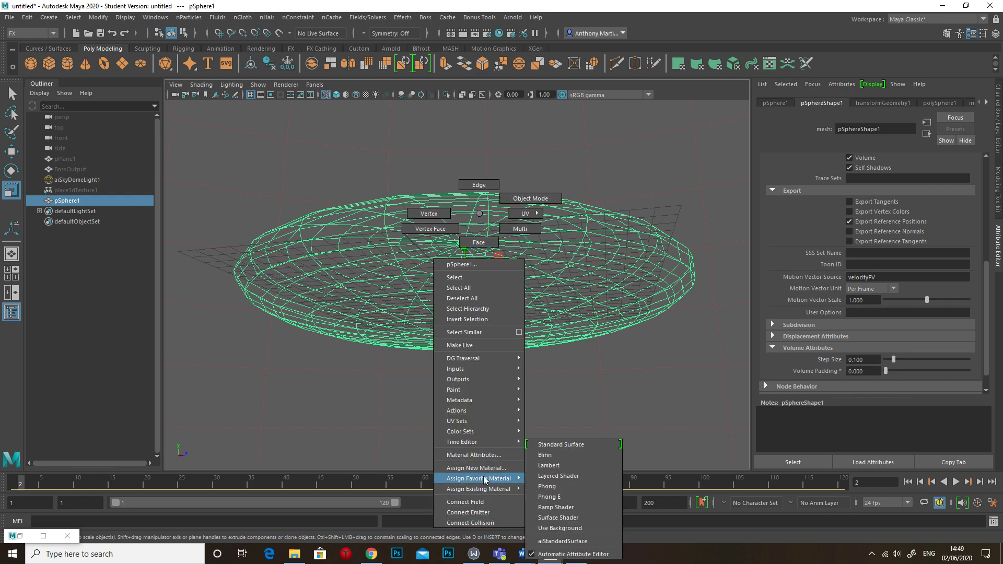
left_click(554, 542)
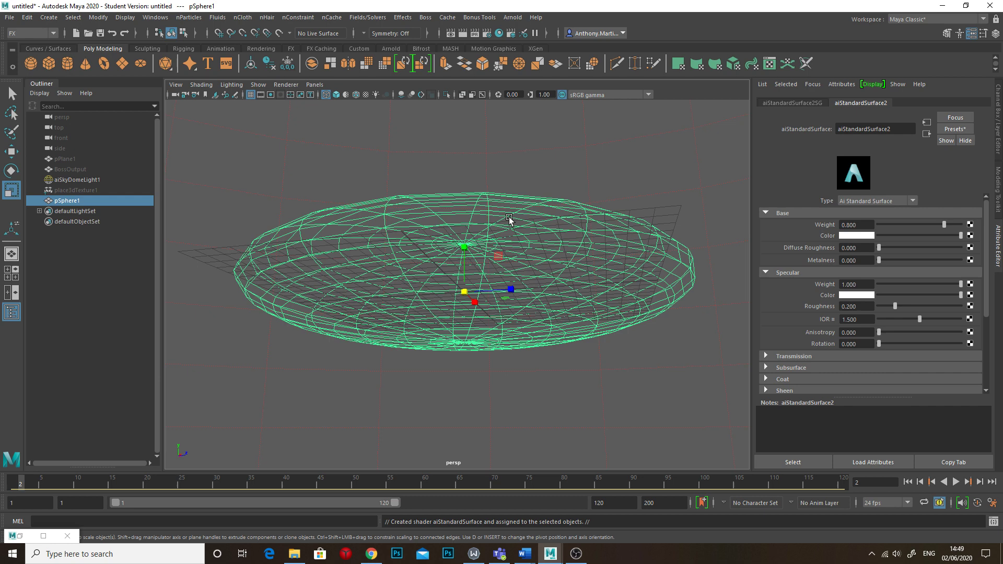
- In the Hypershade, graph the aiStandardSurface2 network and delete the aiStandardSurface2 node
left_click(499, 34)
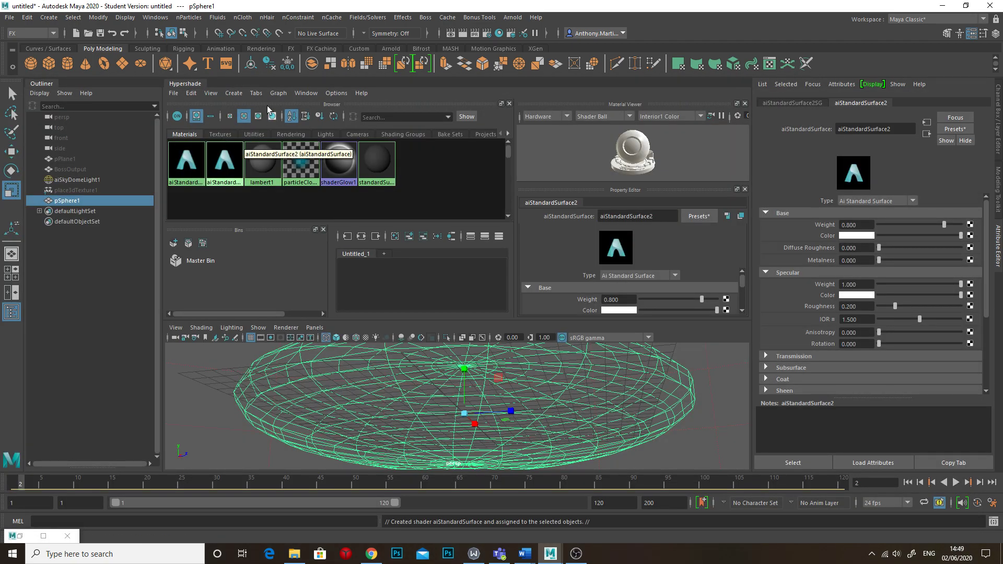
left_click_drag(188, 84, 198, 112)
left_click(199, 195)
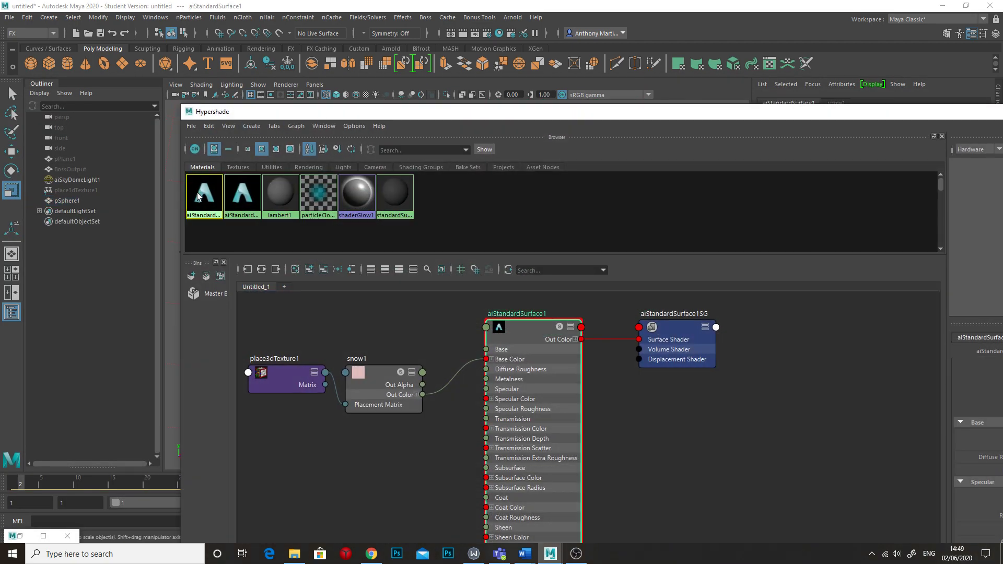
left_click_drag(199, 195, 234, 196)
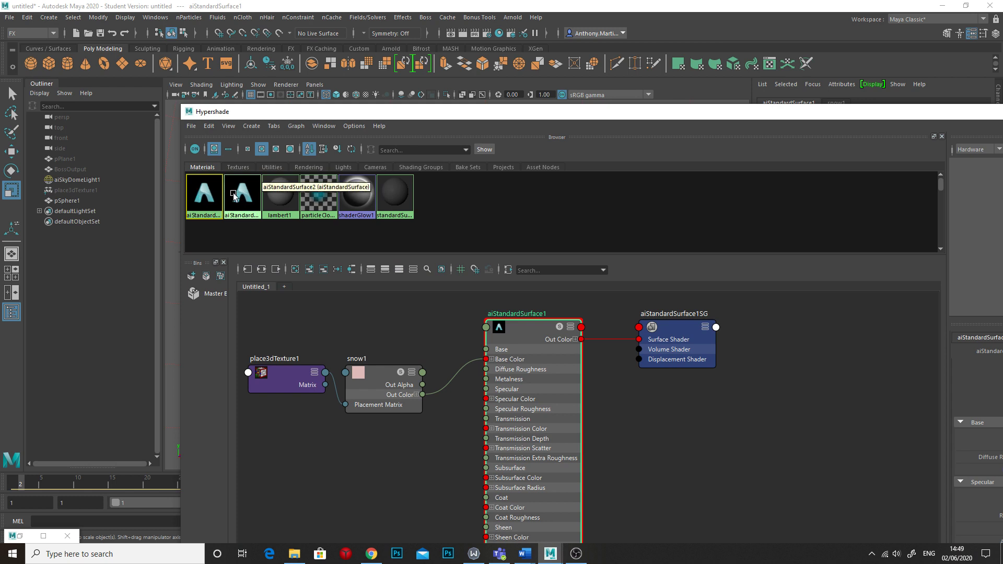
left_click(234, 196)
left_click(261, 269)
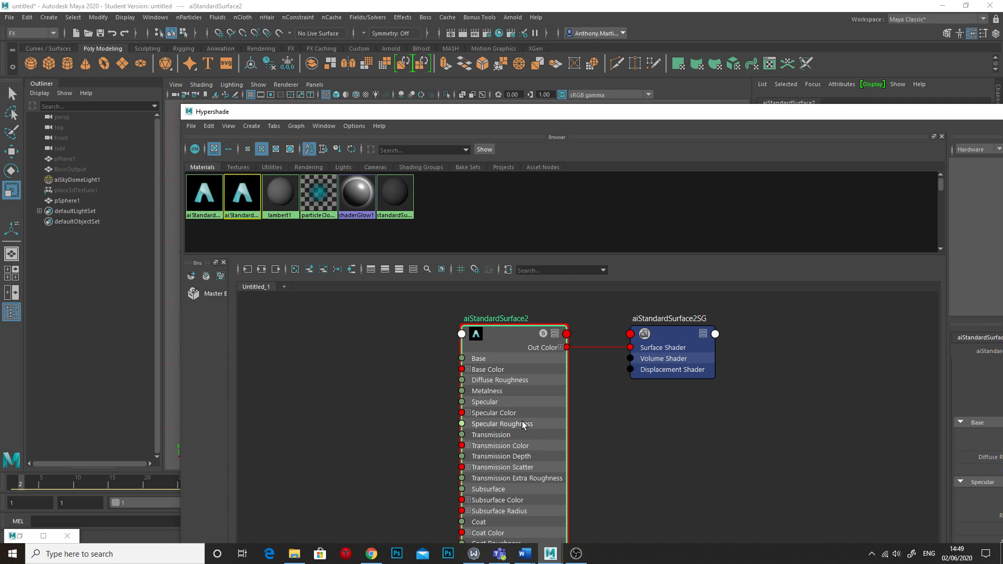
left_click(538, 386)
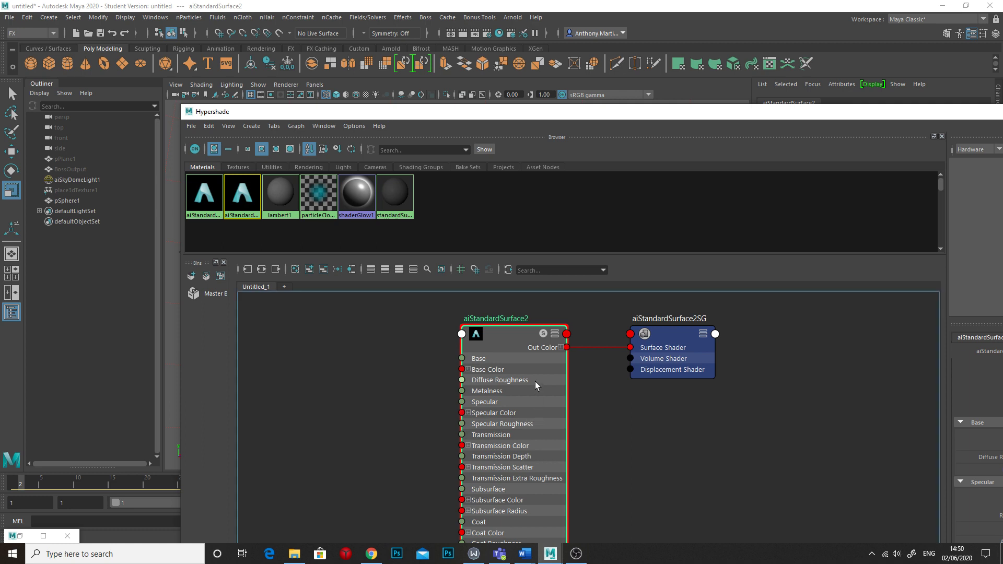
left_click(369, 382)
scroll(593, 437, "down", 5)
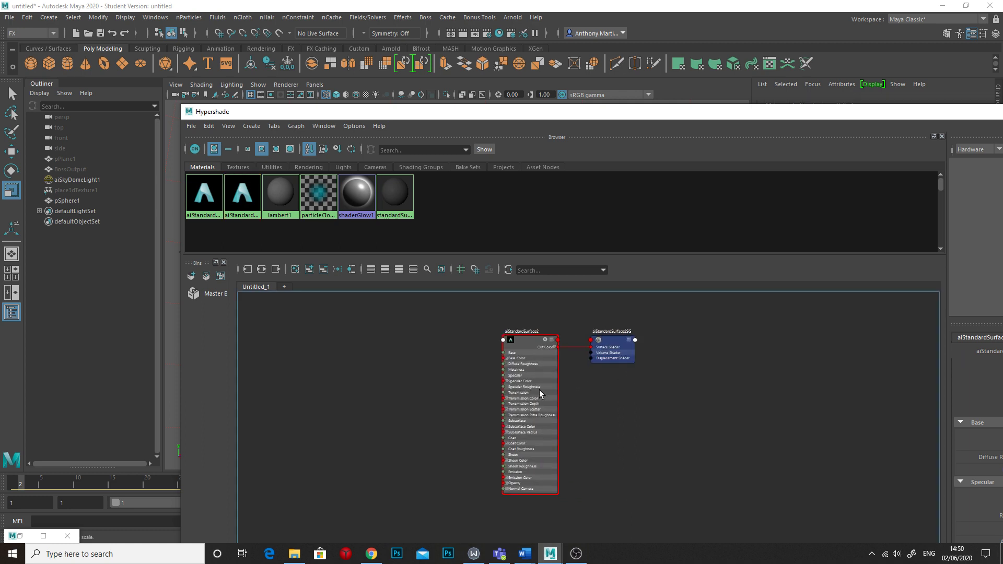
left_click(540, 394)
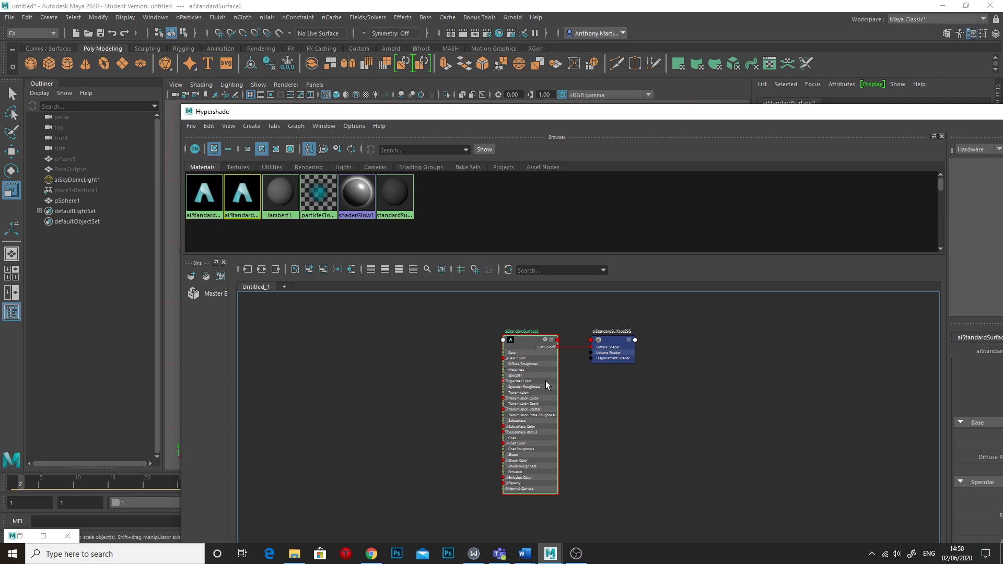
key("Delete")
- Create an aiStandardVolume node and connect it to aiStandardSurface2SG's Volume Shader
key("Tab")
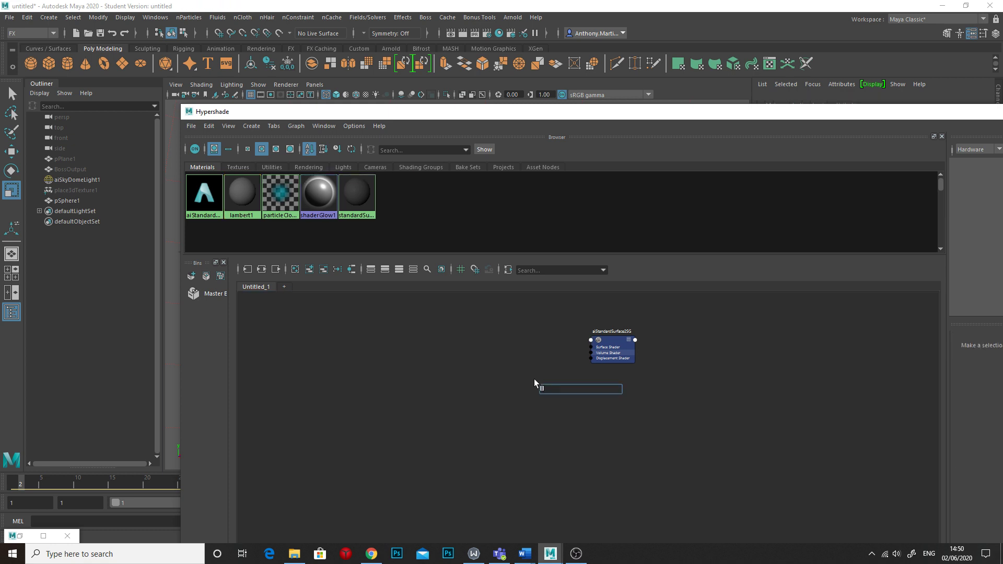
type("vo")
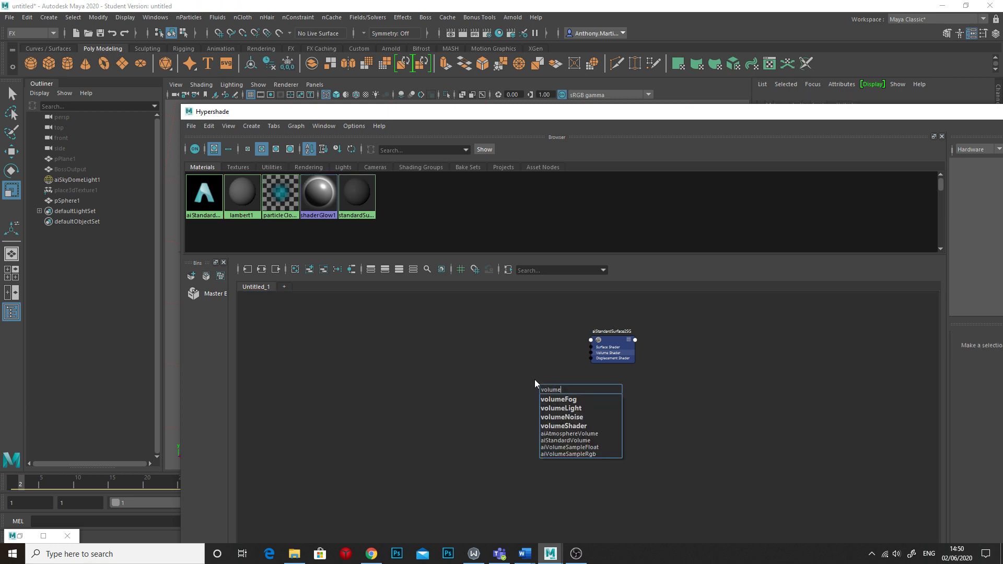
type("lume")
left_click(553, 440)
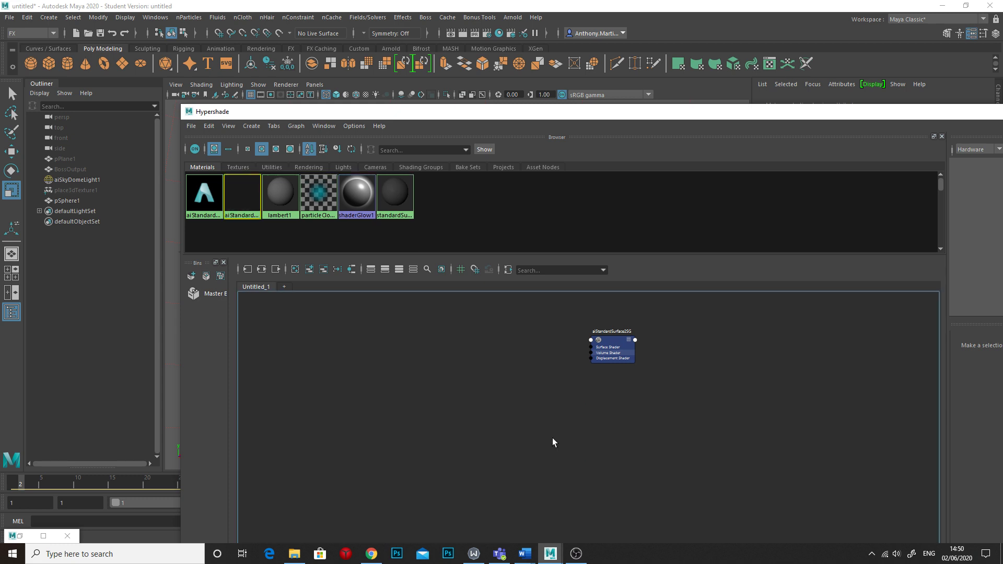
scroll(604, 388, "up", 3)
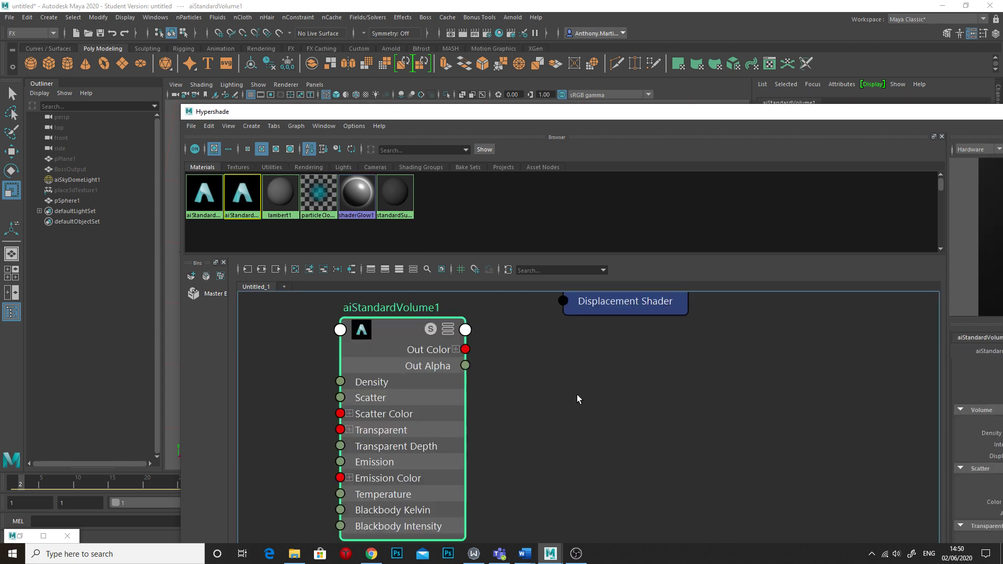
scroll(577, 394, "down", 2)
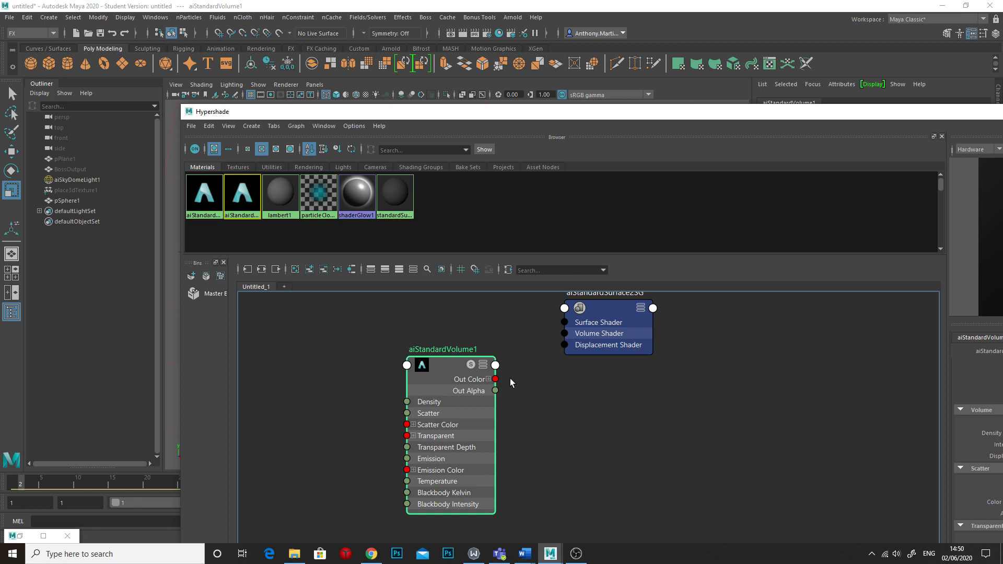
mouse_move(495, 379)
left_mouse_down()
mouse_move(565, 333)
mouse_move(611, 352)
left_mouse_up()
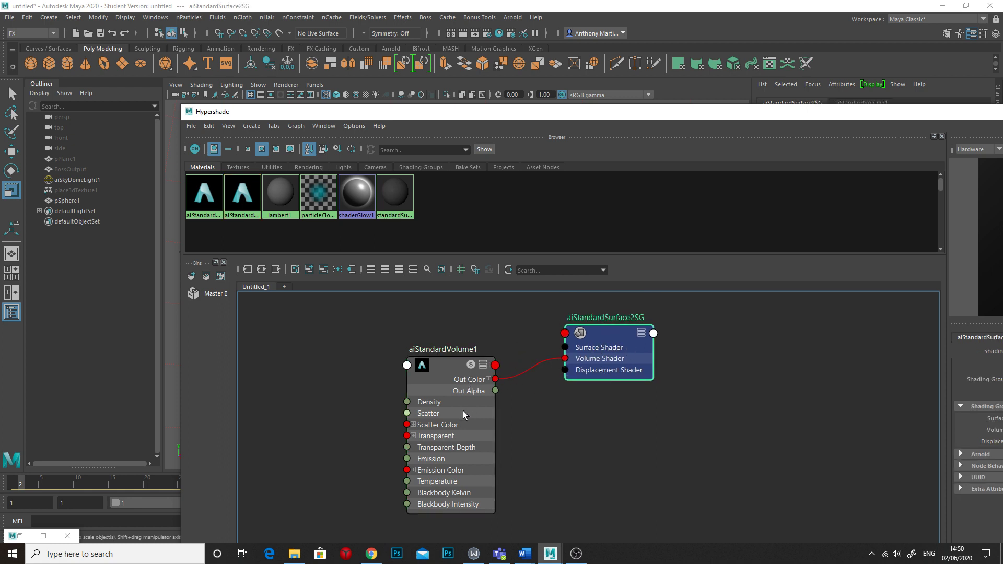
- Minimize the Hypershade window and orbit the viewport around the ellipsoid
left_click_drag(793, 117, 610, 115)
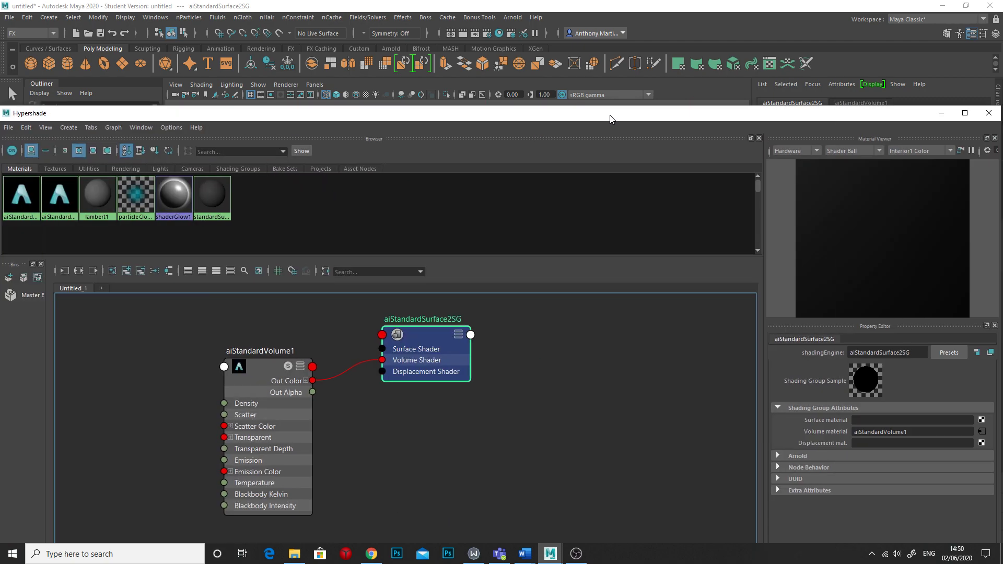
left_click_drag(842, 116, 787, 116)
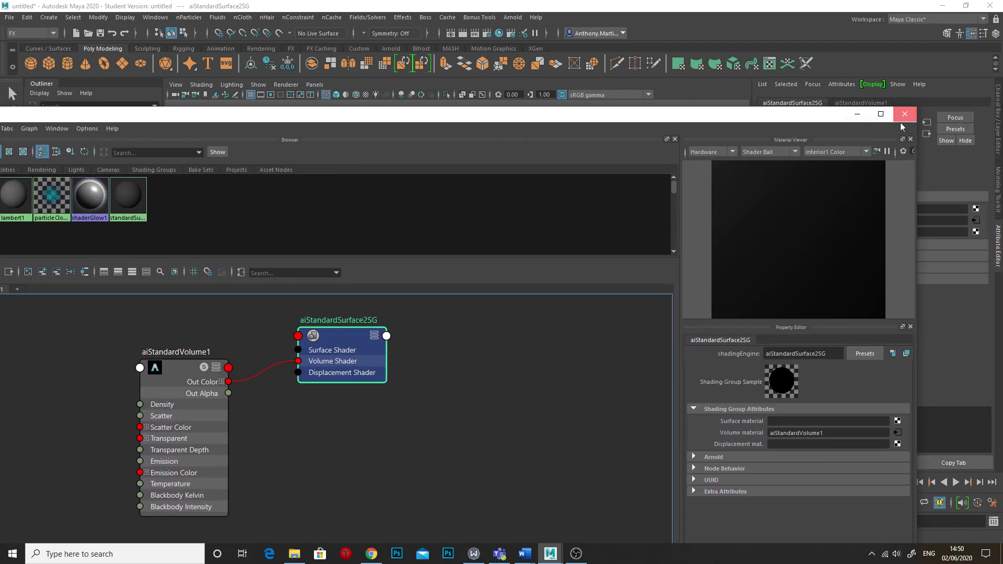
left_click(857, 113)
left_click_drag(598, 202, 592, 219, "alt")
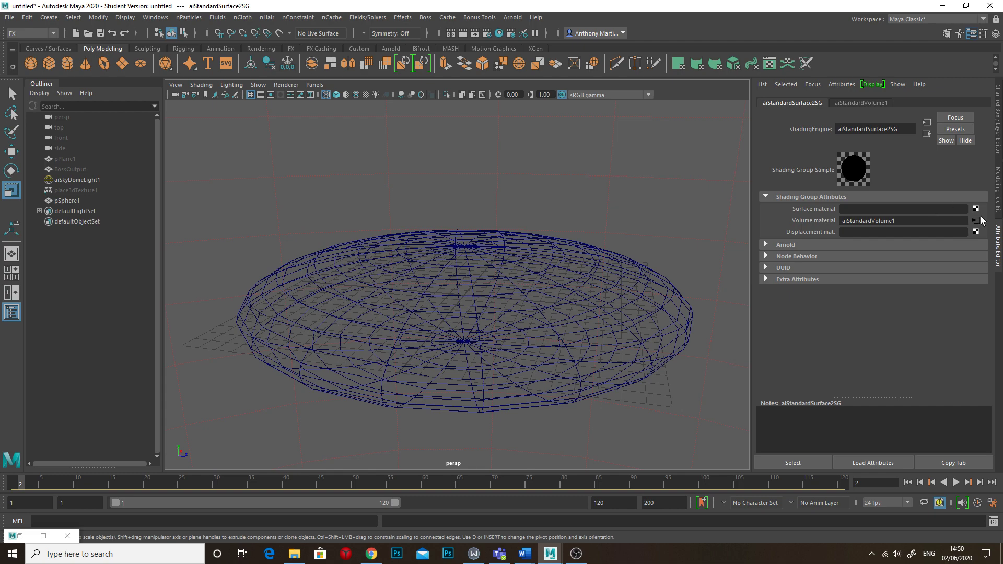
- Open aiStandardVolume1's settings and render the volume sphere in the Arnold RenderView
left_click(976, 220)
left_click_drag(648, 265, 591, 238, "alt")
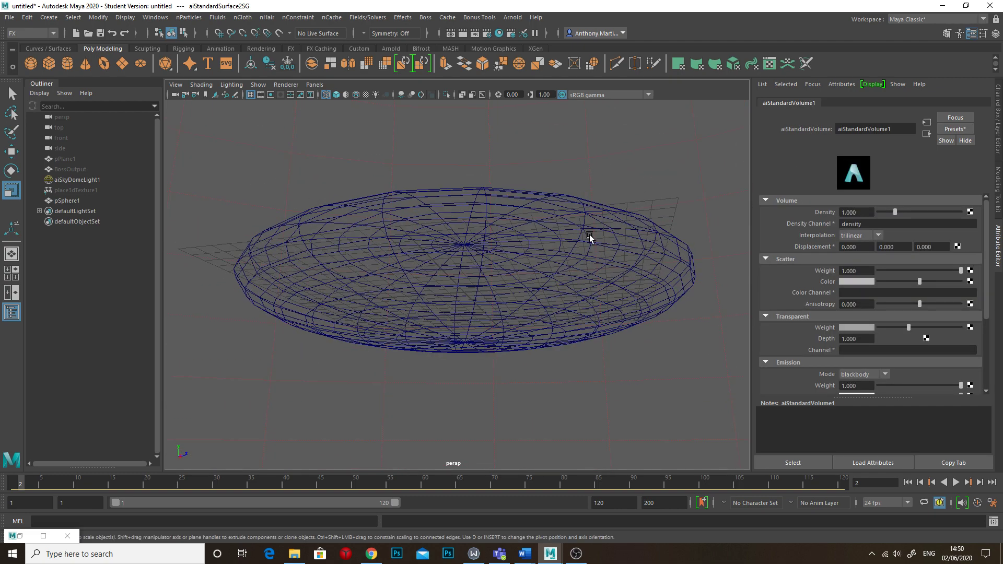
scroll(591, 237, "down", 3)
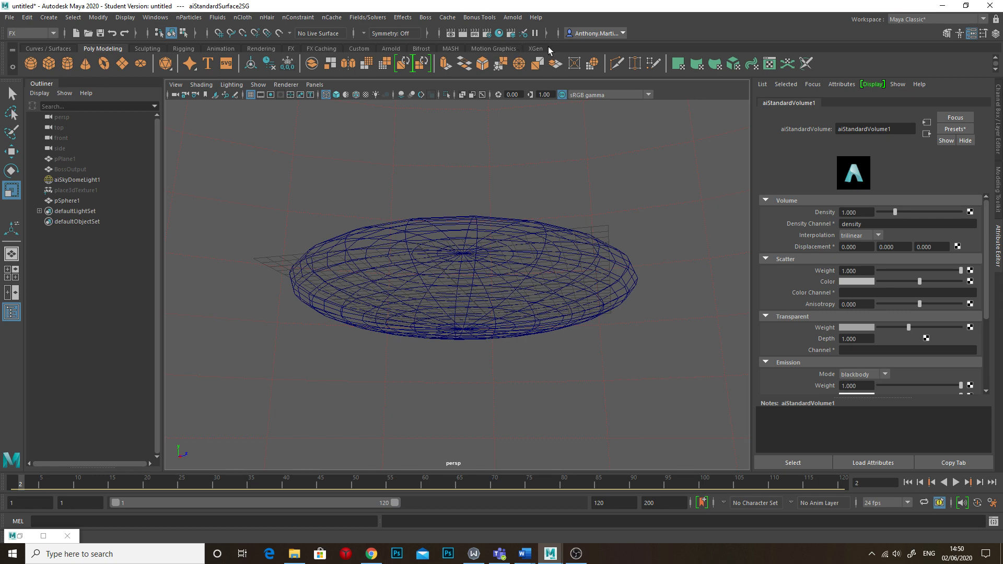
left_click(512, 17)
left_click(529, 50)
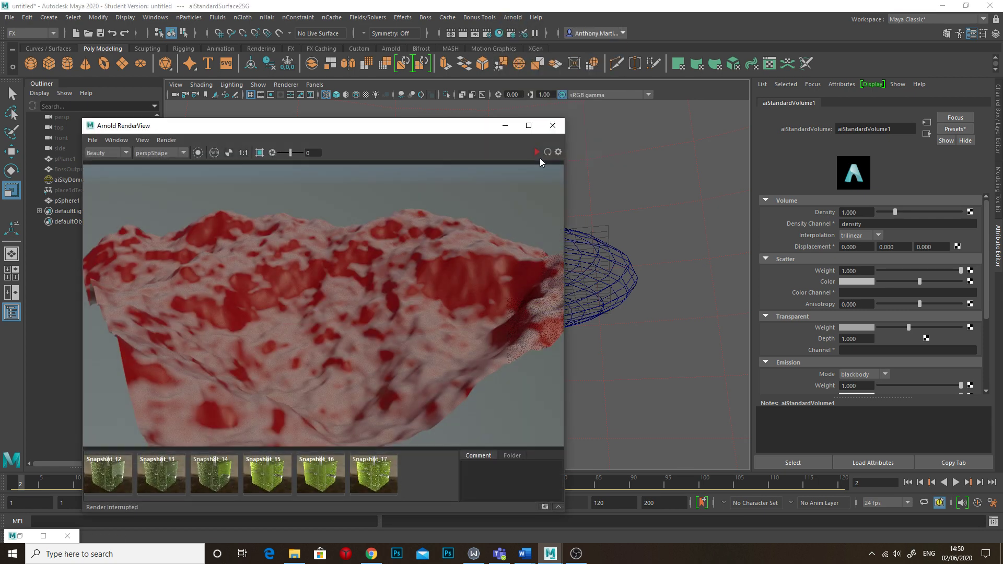
left_click(537, 153)
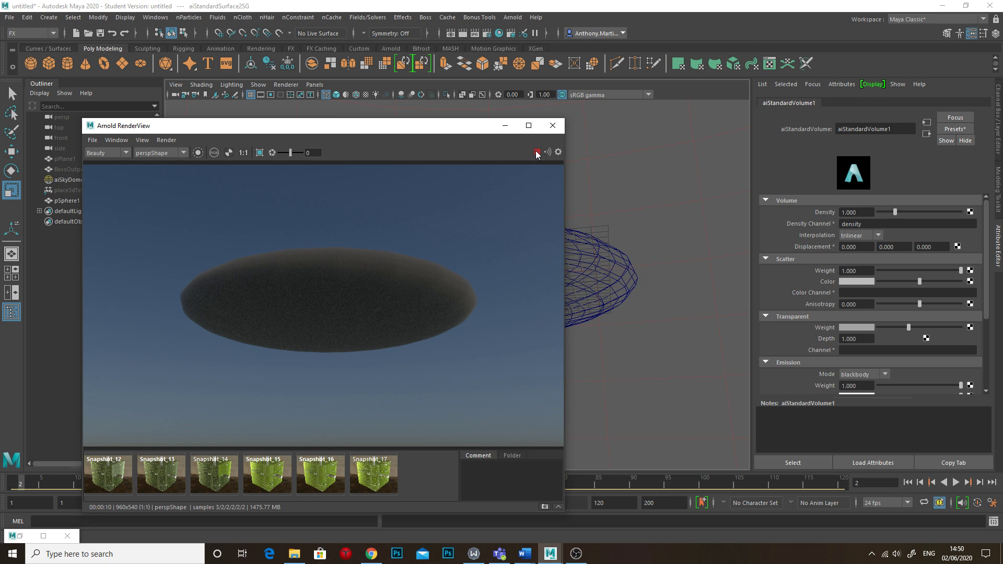
- Try a volume Density of 0.1, then restore it to 1
left_click(838, 212)
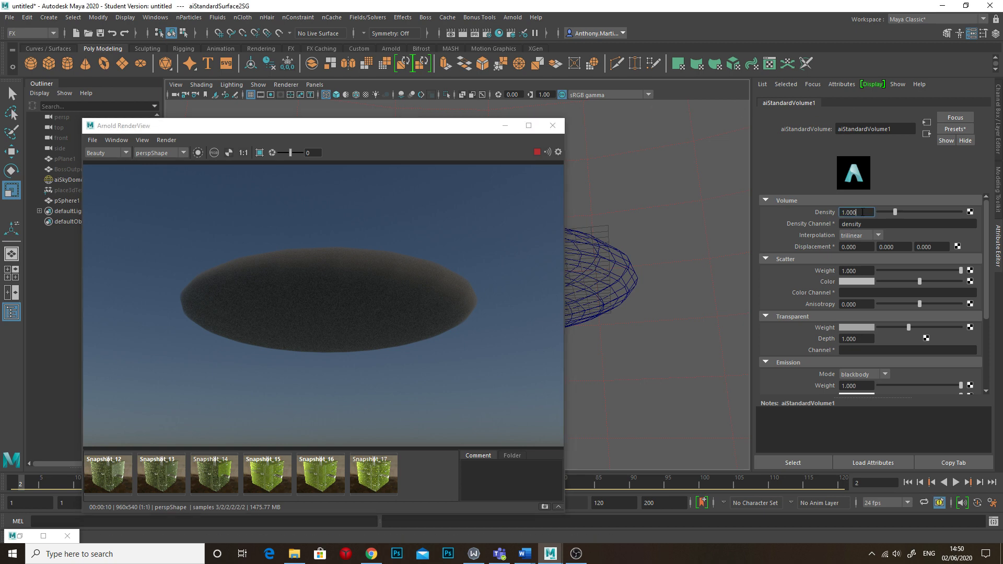
type("0.1")
key("Return")
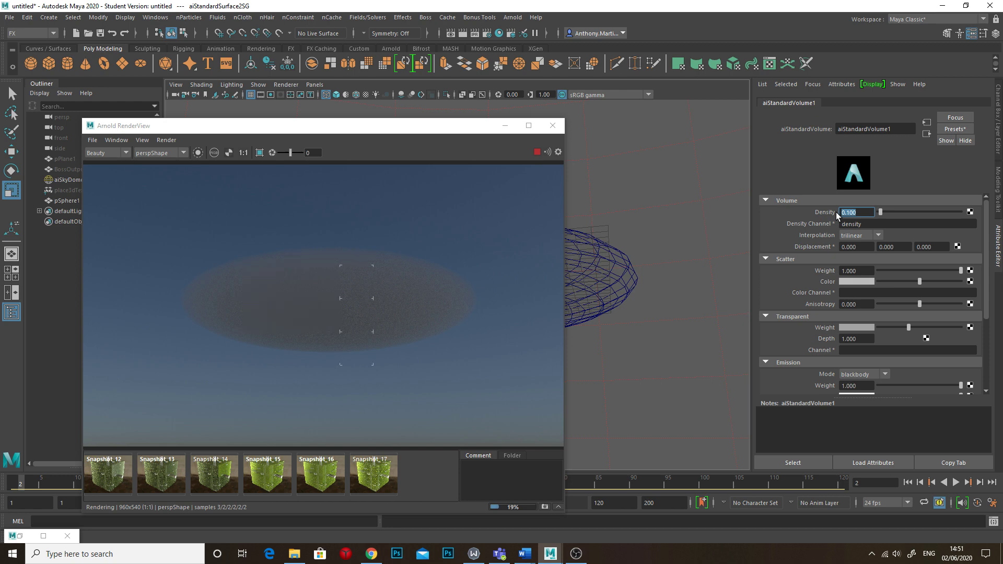
type("1")
key("Return")
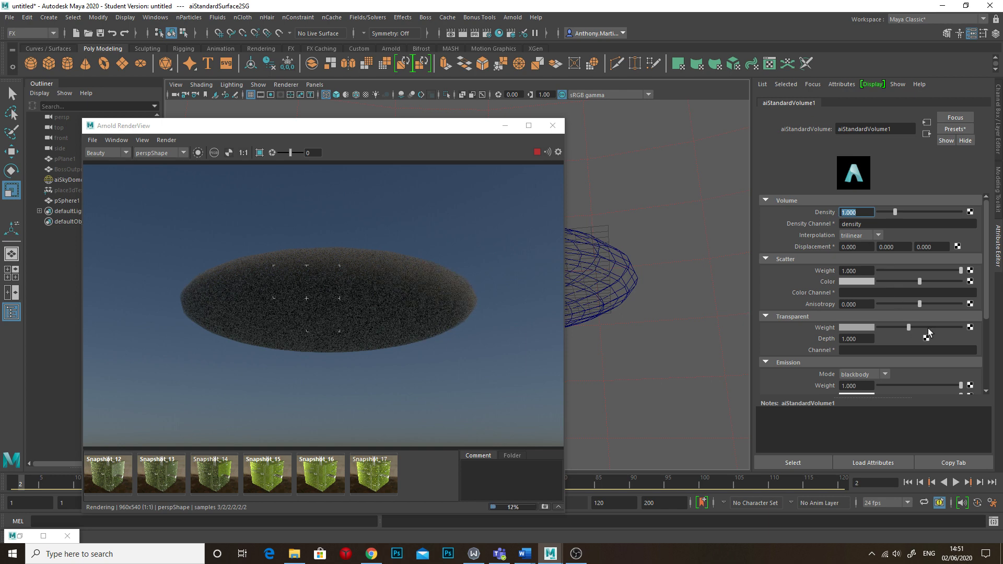
- Set the volume's Scatter Color to pure white, after testing a brown tint
left_click(866, 281)
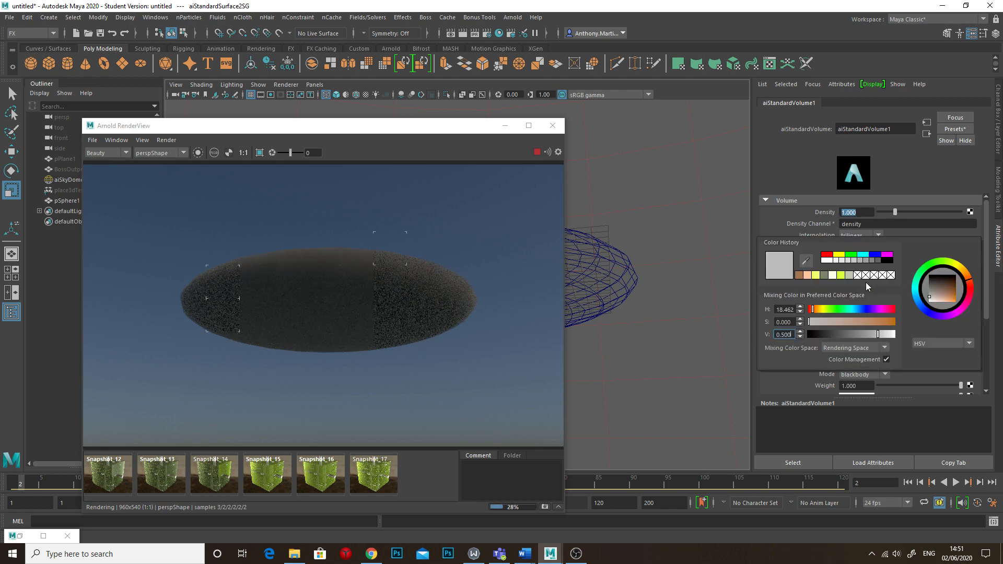
left_click_drag(856, 321, 868, 323)
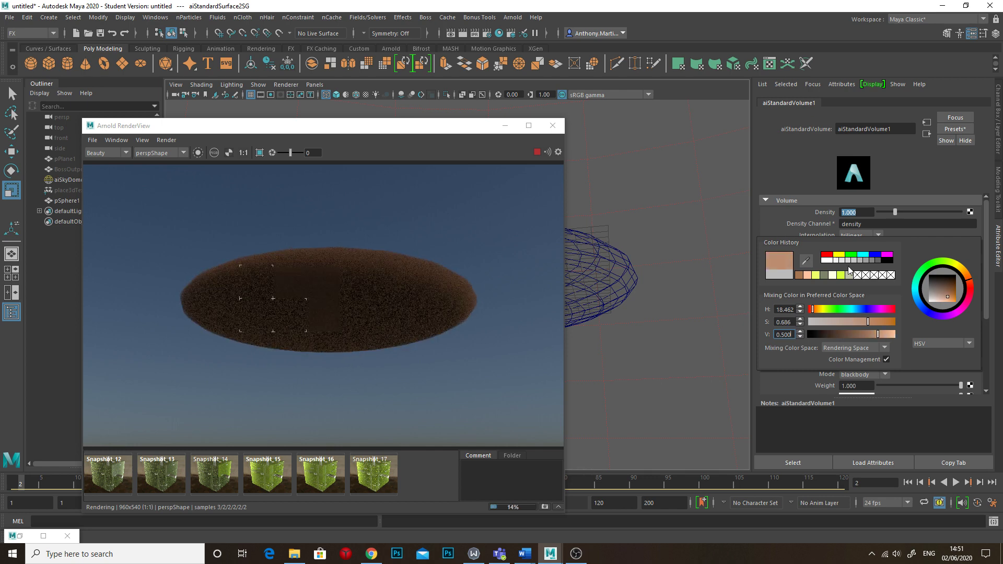
left_click_drag(838, 322, 797, 321)
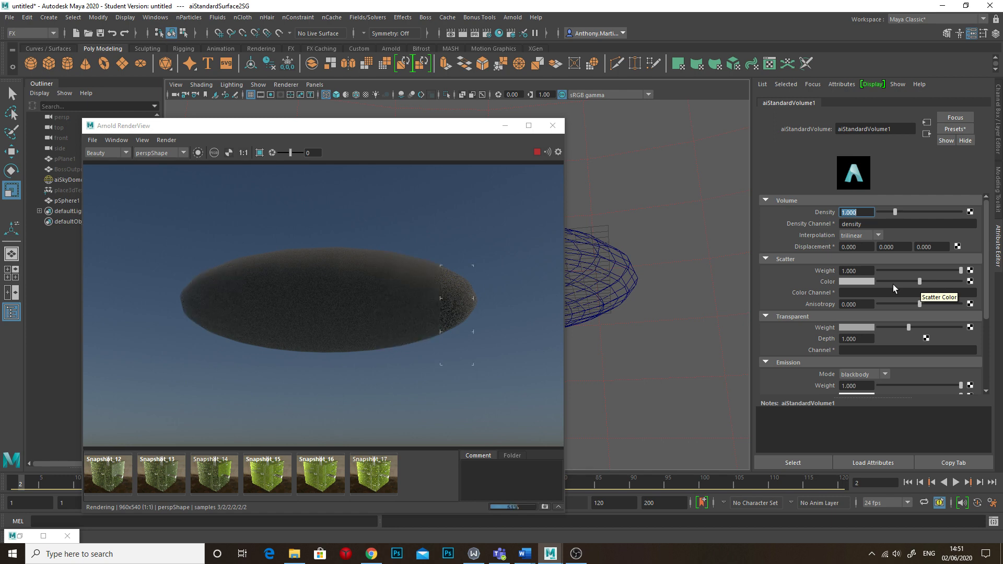
left_click_drag(936, 280, 961, 280)
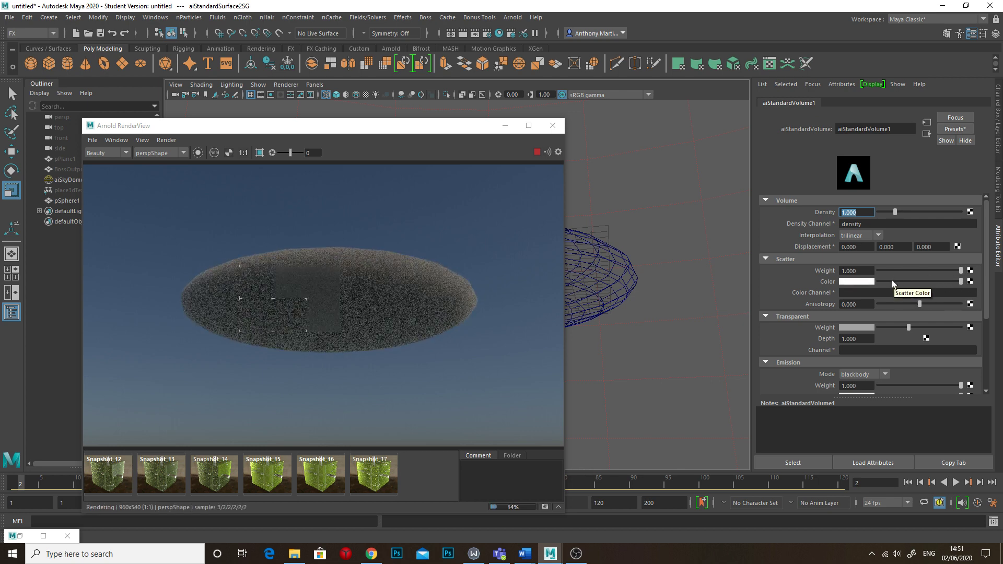
scroll(909, 305, "down", 2)
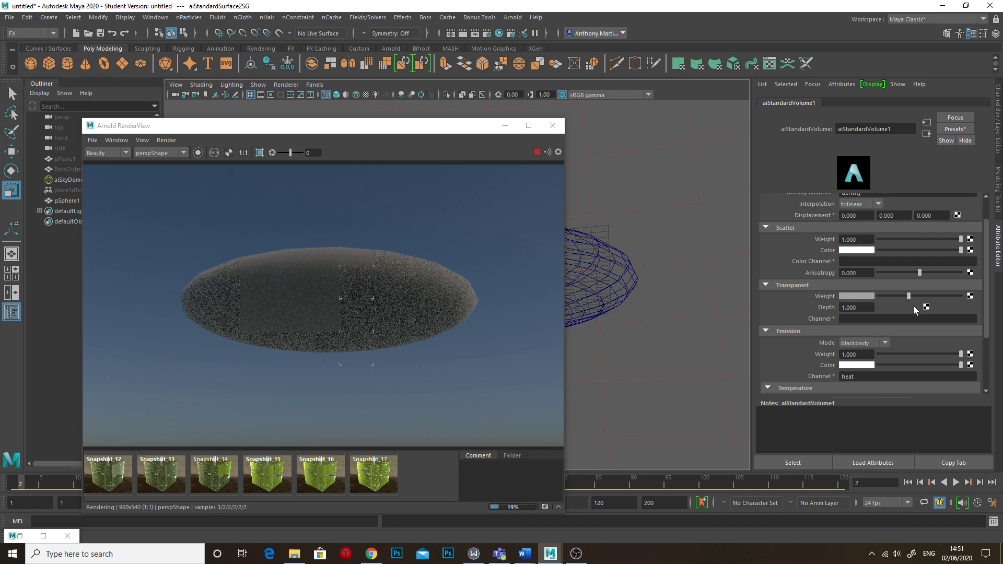
scroll(878, 361, "down", 2)
scroll(877, 354, "down", 1)
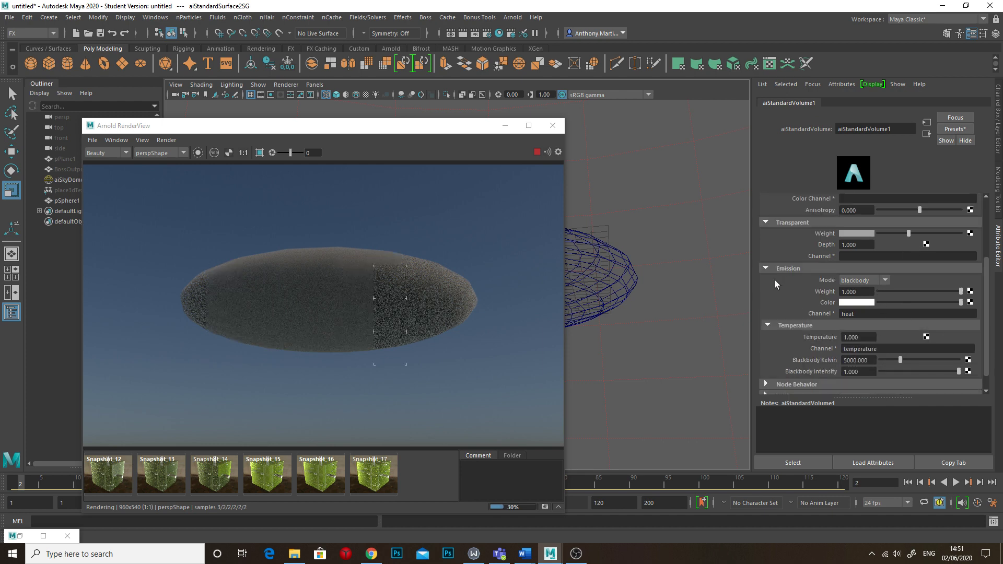
scroll(867, 295, "up", 2)
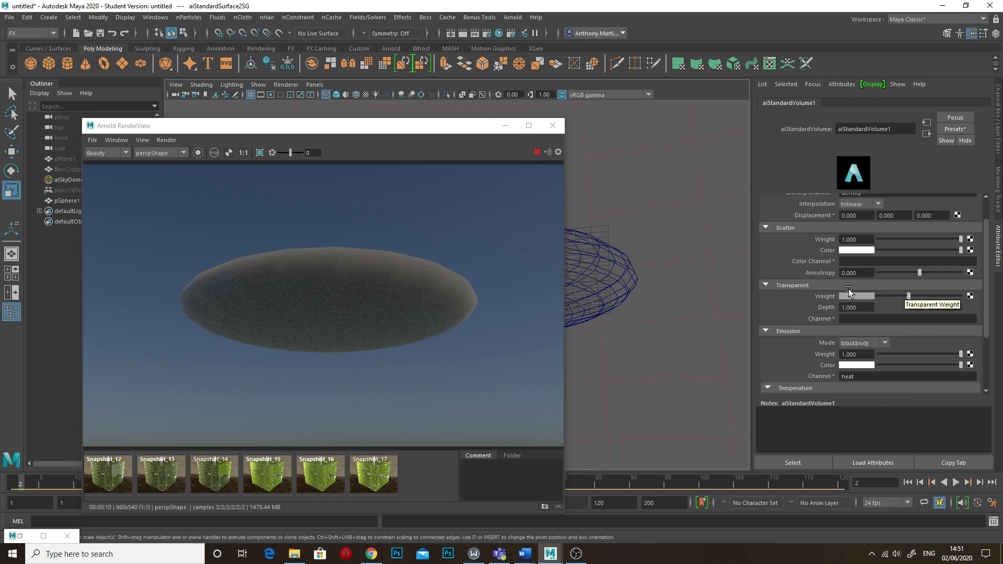
- Stop the interactive Arnold render
left_click(537, 152)
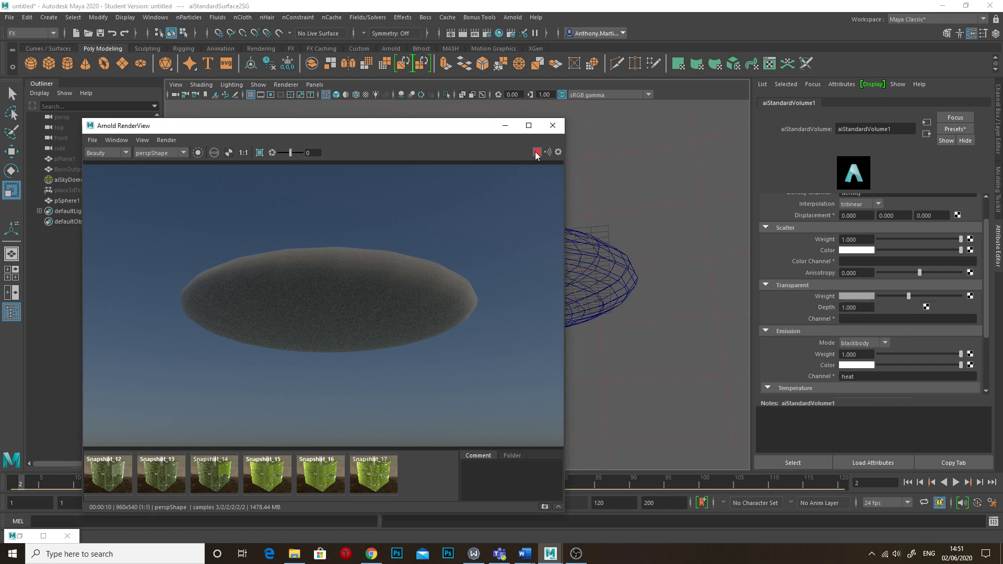
scroll(888, 273, "up", 3)
scroll(823, 231, "down", 3)
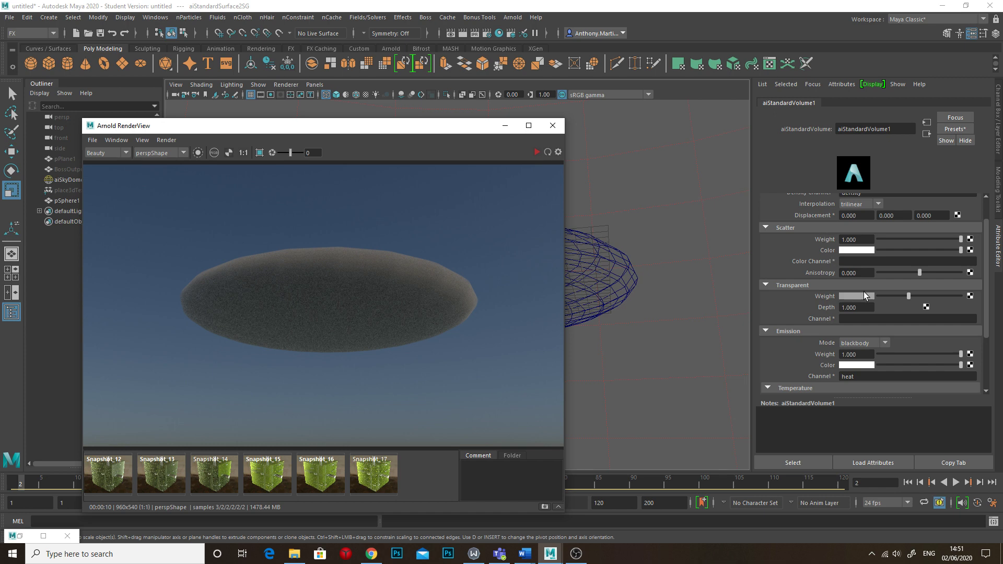
scroll(795, 239, "up", 3)
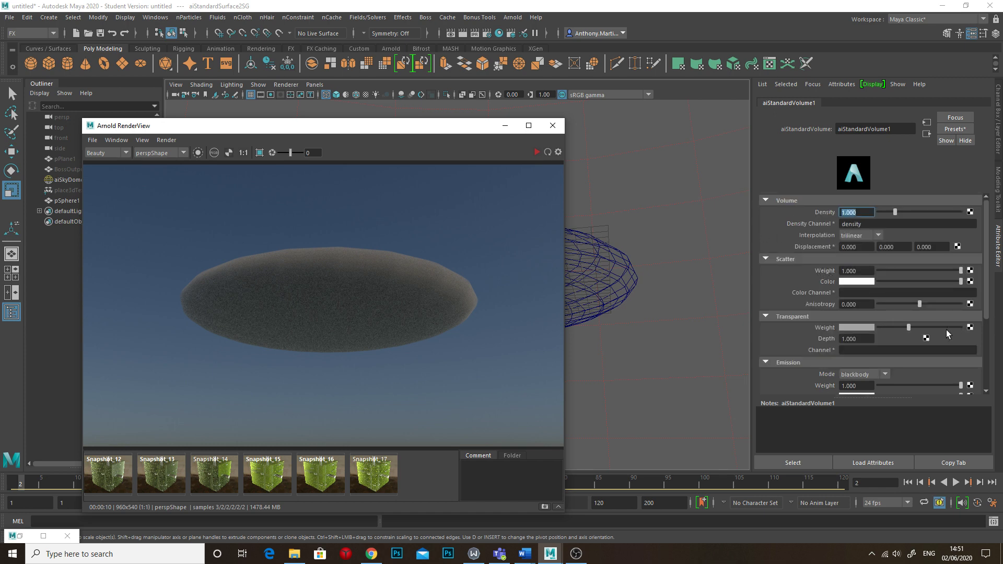
- Drive the volume's Transparent Weight with a 3D Cloud texture and restart the Arnold IPR
left_click(970, 328)
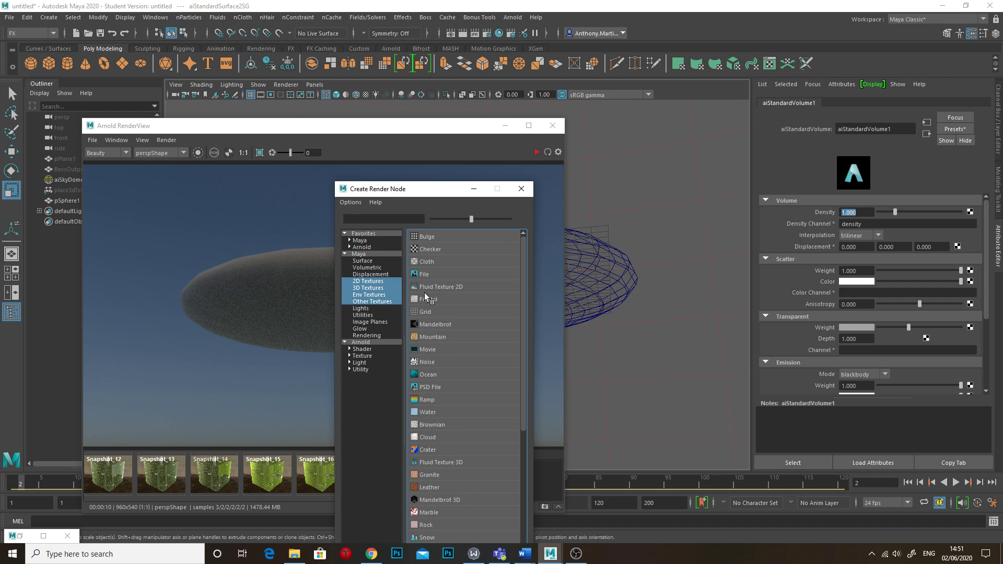
left_click(427, 438)
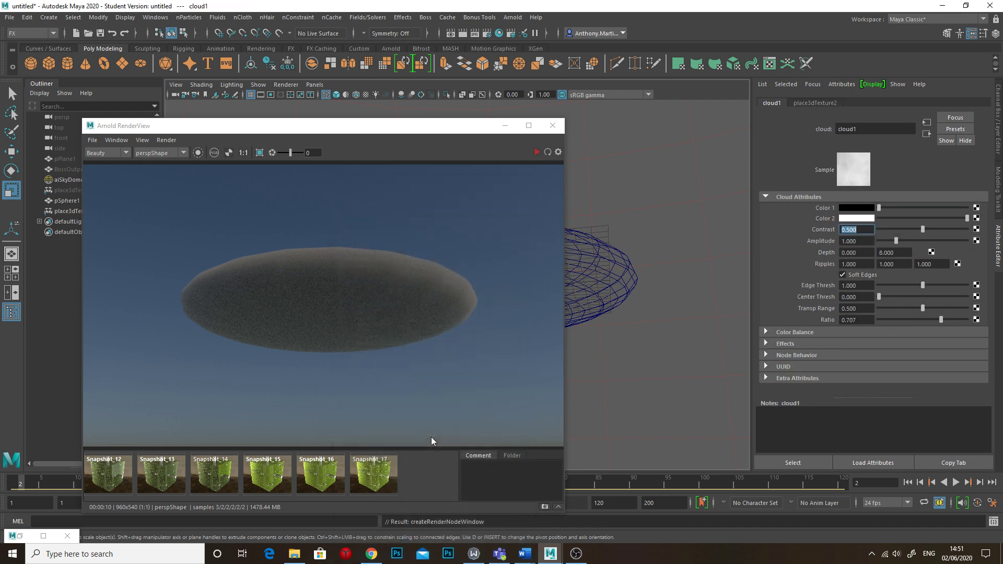
left_click(534, 152)
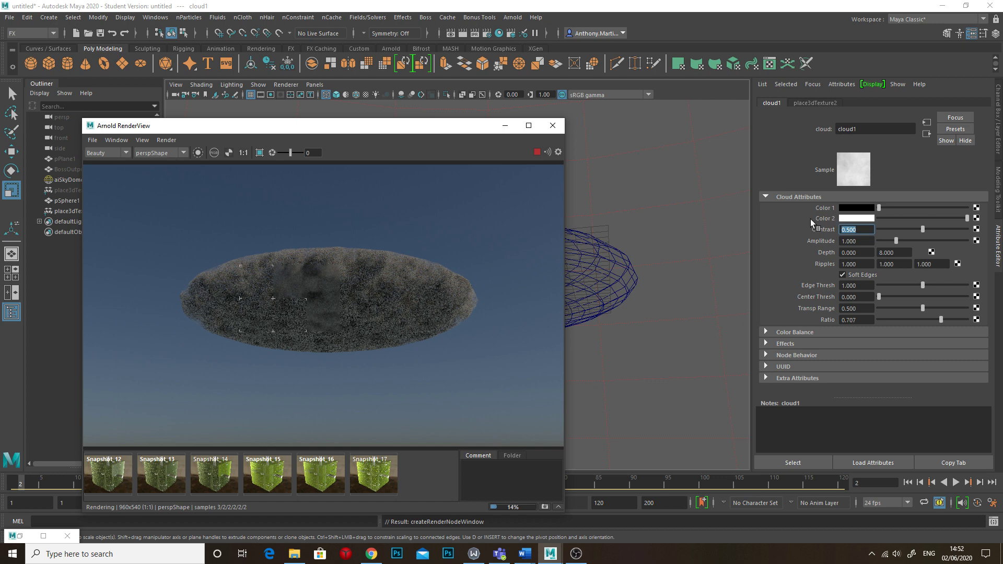
left_click(841, 230)
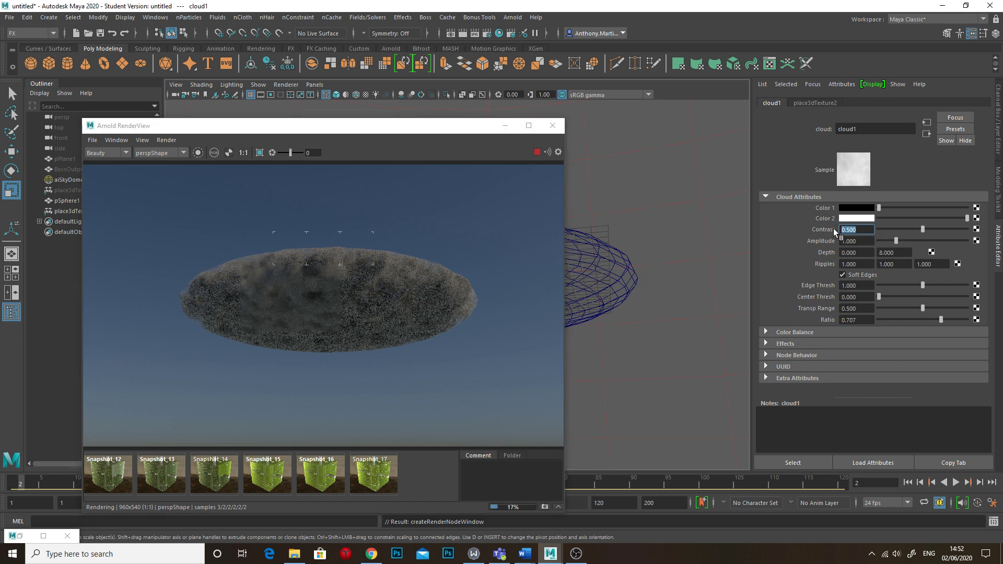
- Set cloud1's Contrast to 0.27, Amplitude to 2.41 and Edge Thresh to 0.904
type(".27")
key("Return")
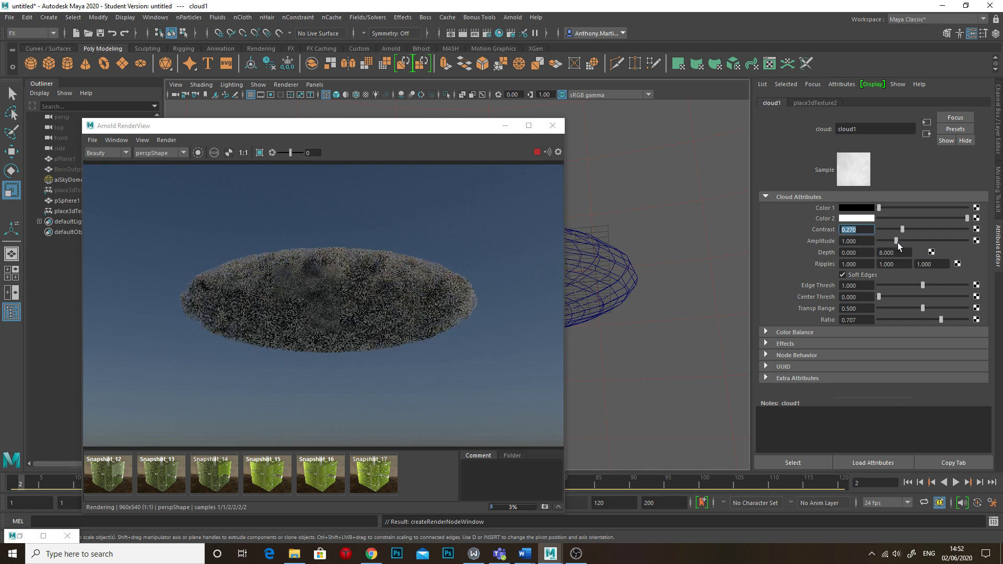
key("Tab")
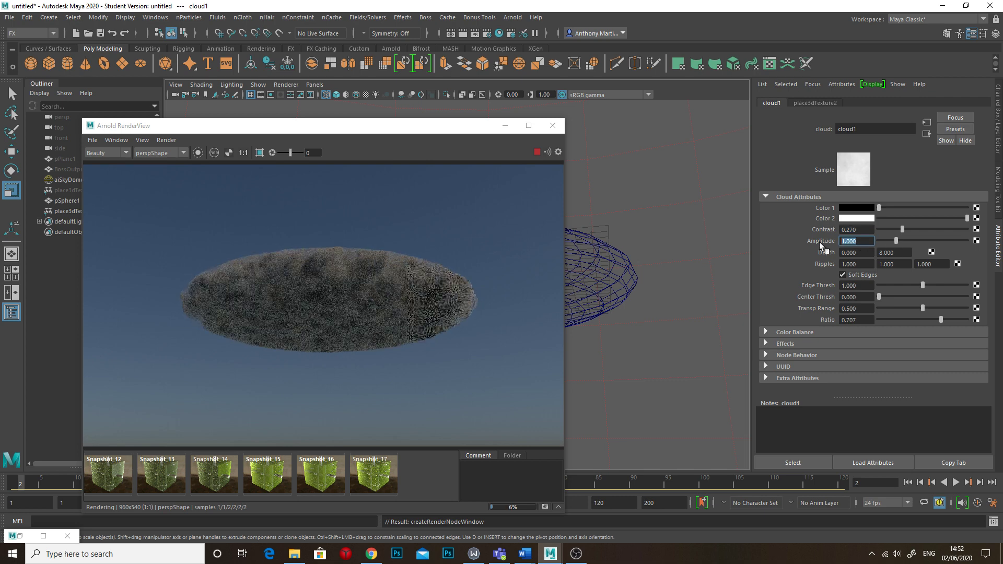
type("2.41")
key("Return")
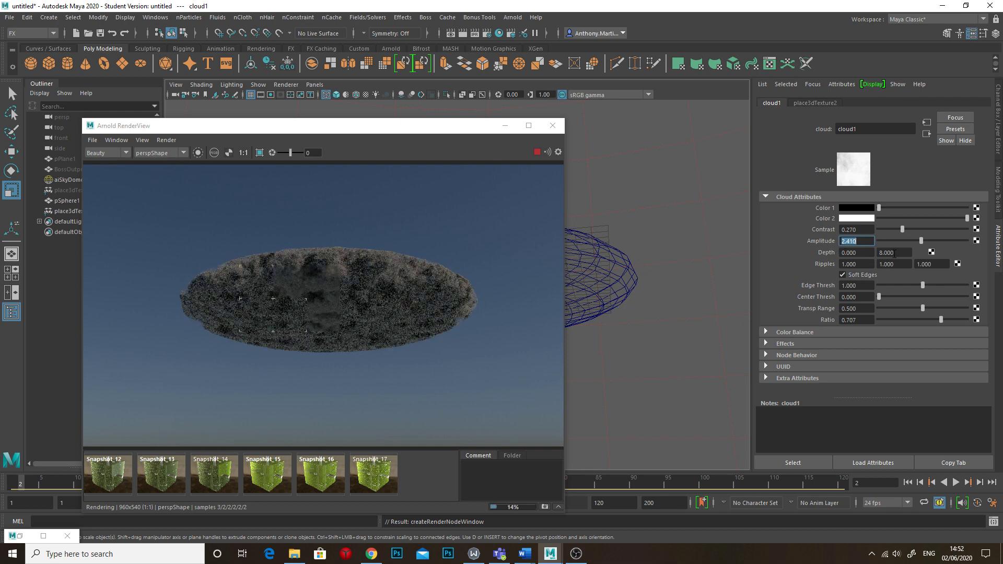
left_click_drag(866, 290, 839, 289)
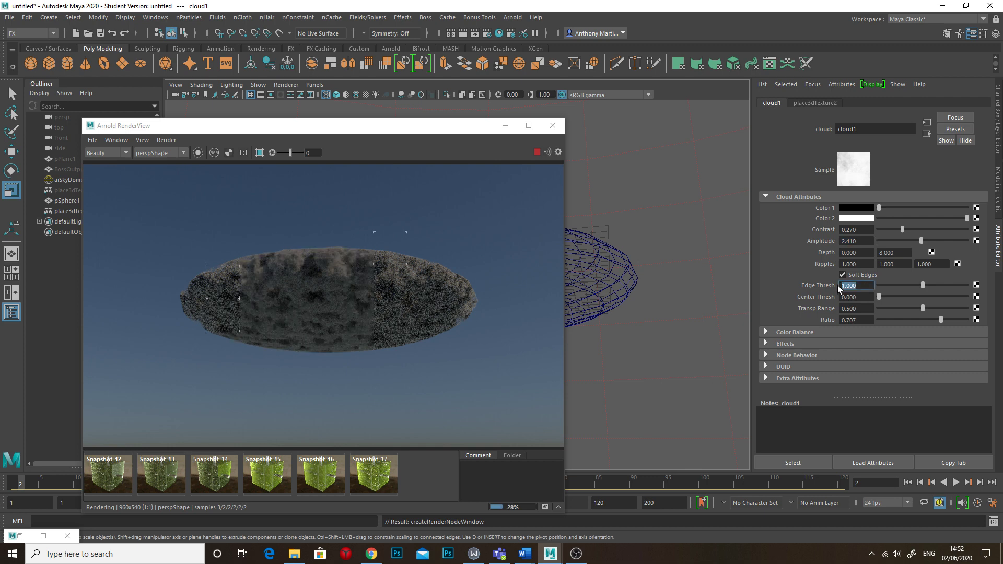
type("0.904")
key("Return")
- Set cloud1's Transp Range to 0.188 and Ratio to 0.8
left_click(861, 296)
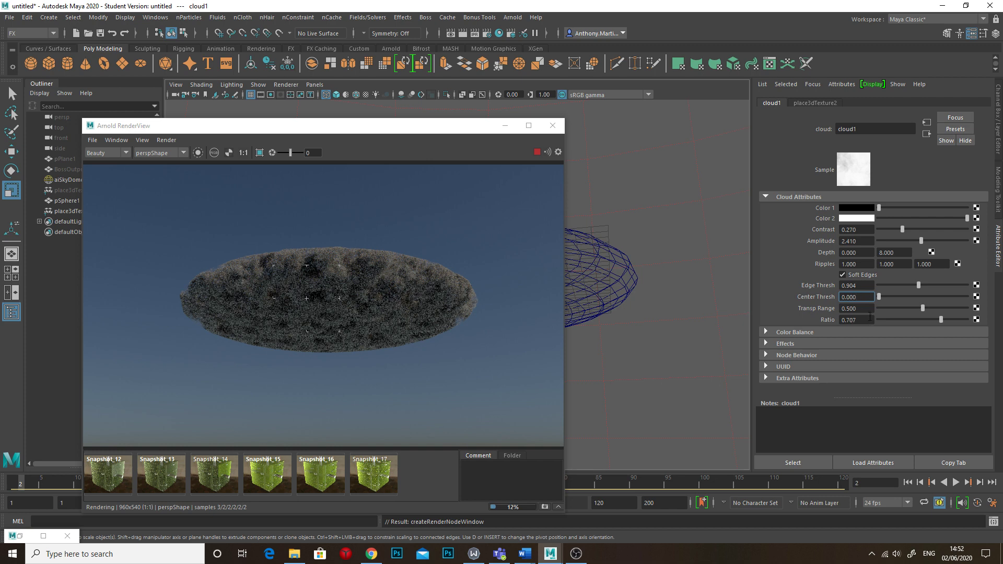
key("Tab")
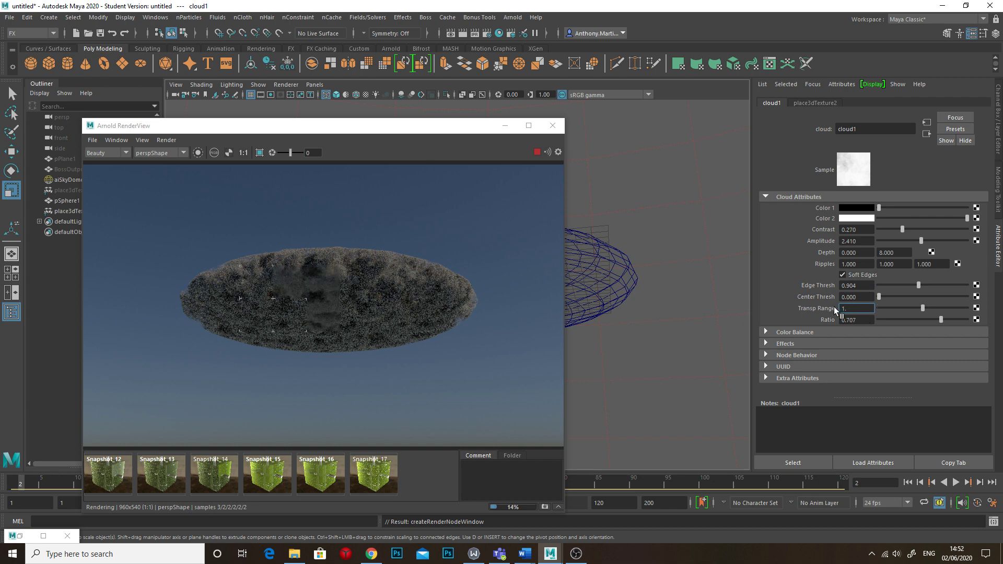
key("BackSpace")
key("BackSpace")
type("0.18")
key("Return")
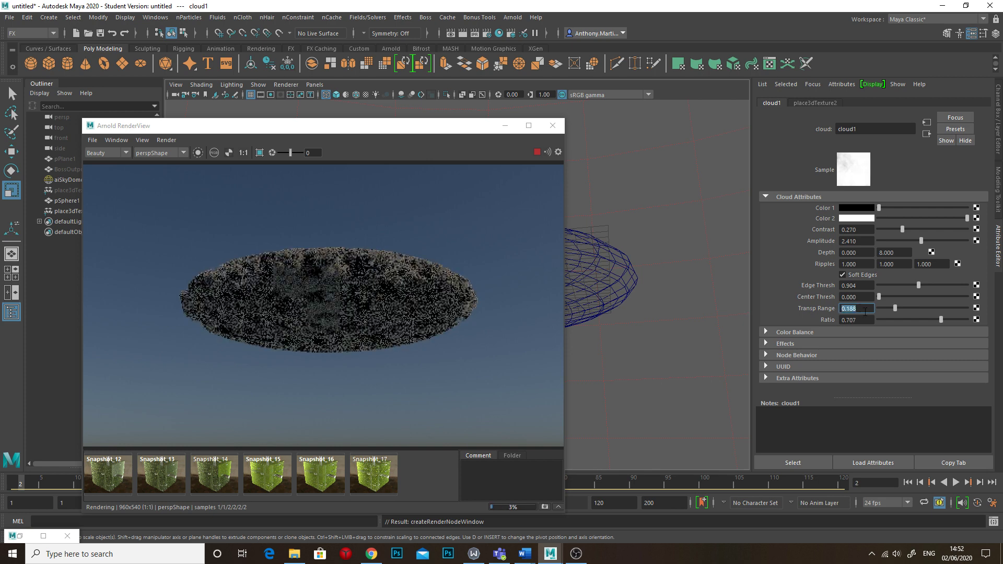
left_click(863, 320)
type("0.8")
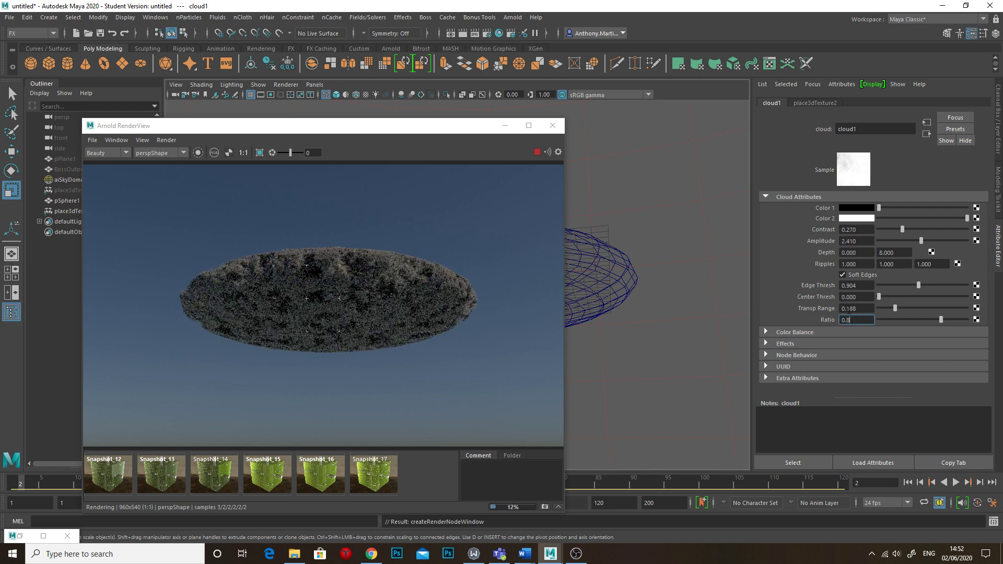
key("Return")
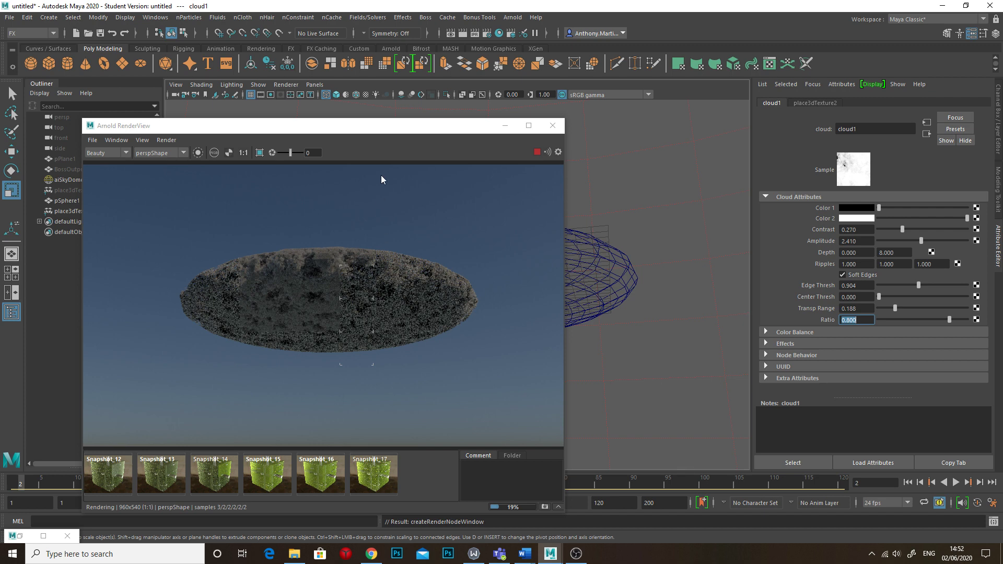
- Select place3dTexture2 and scale it uniformly to 7.373 while repositioning the render window
left_click_drag(321, 125, 484, 317)
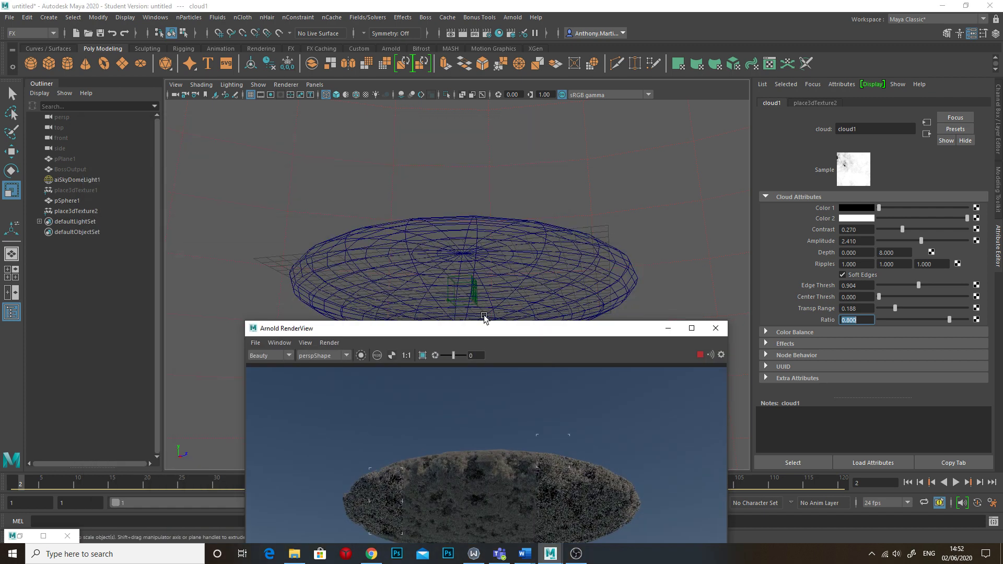
left_click(78, 211)
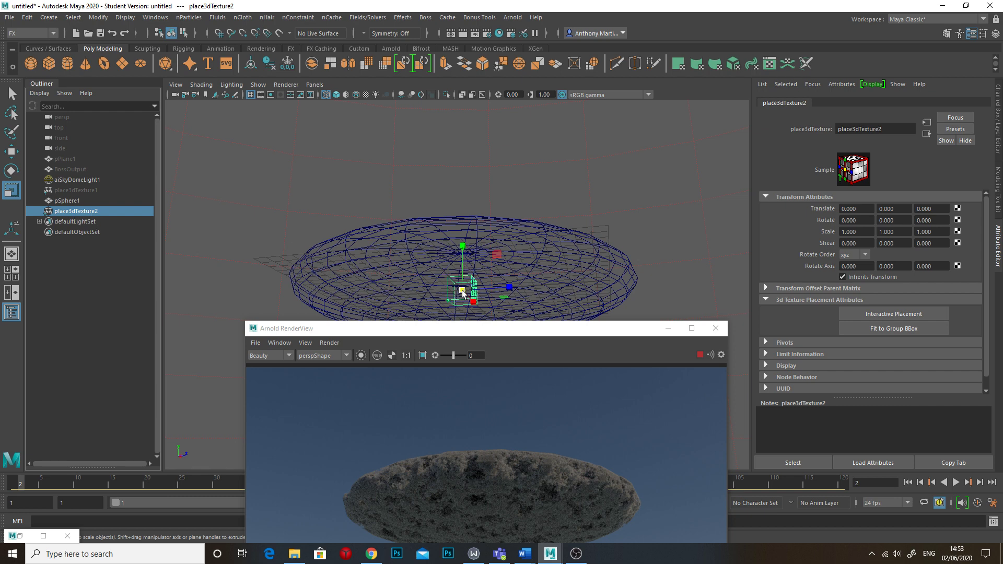
left_click_drag(463, 290, 540, 259)
left_click_drag(535, 333, 498, 266)
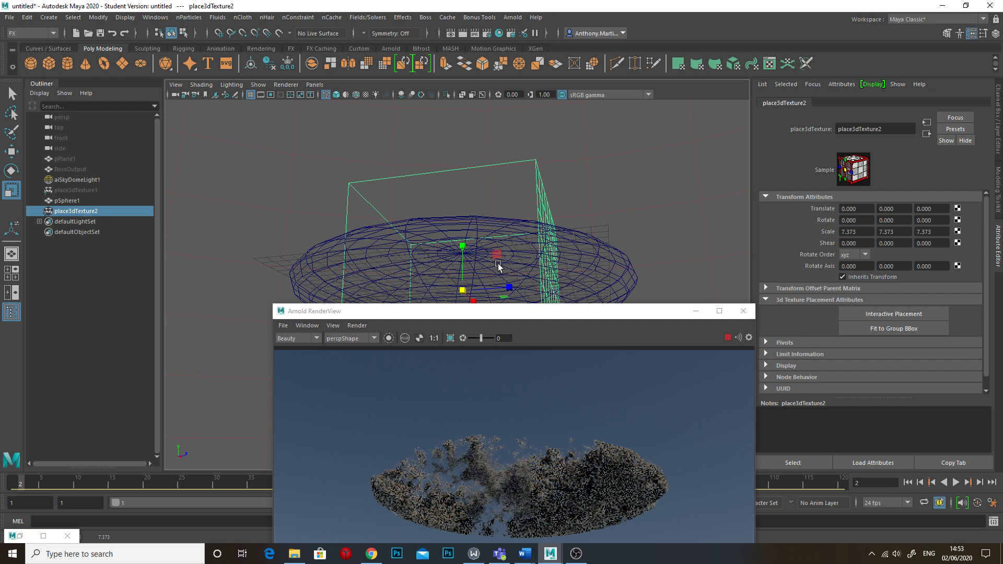
left_click_drag(496, 311, 484, 378)
middle_click_drag(490, 296, 483, 252, "alt")
right_click_drag(483, 253, 513, 253, "alt")
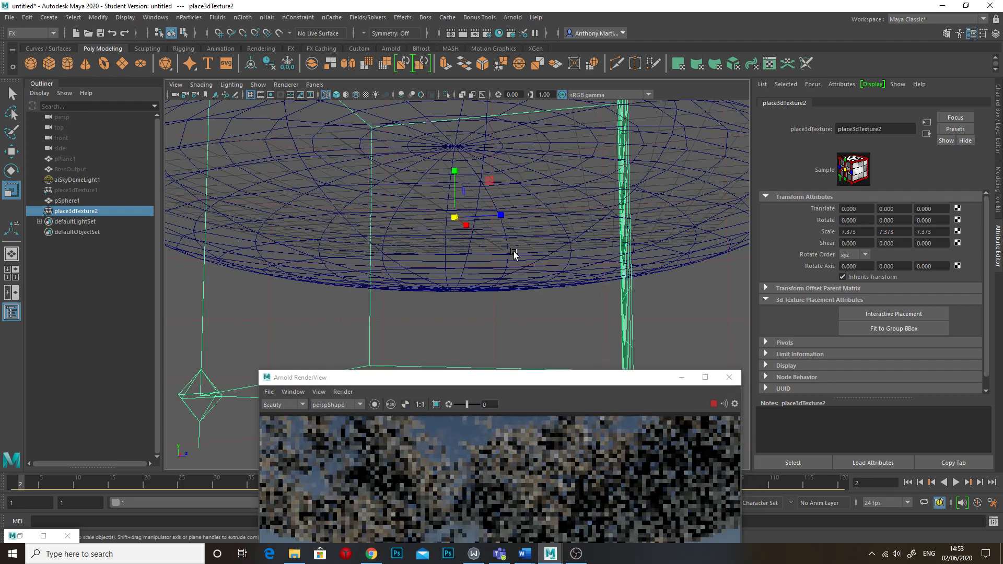
mouse_move(513, 254)
middle_mouse_down("alt")
mouse_move(511, 184)
mouse_move(496, 243)
middle_mouse_up("alt")
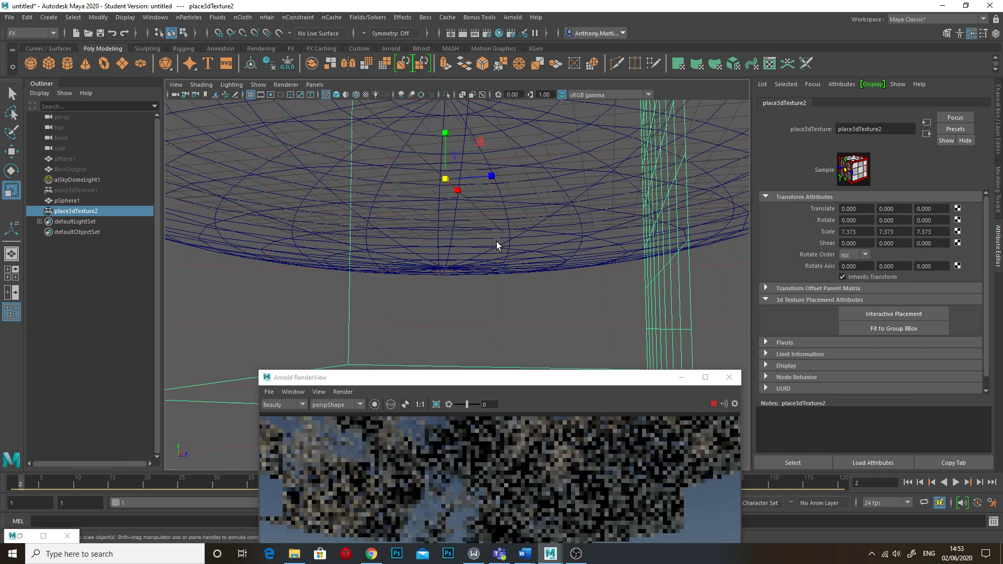
left_click_drag(545, 377, 554, 231)
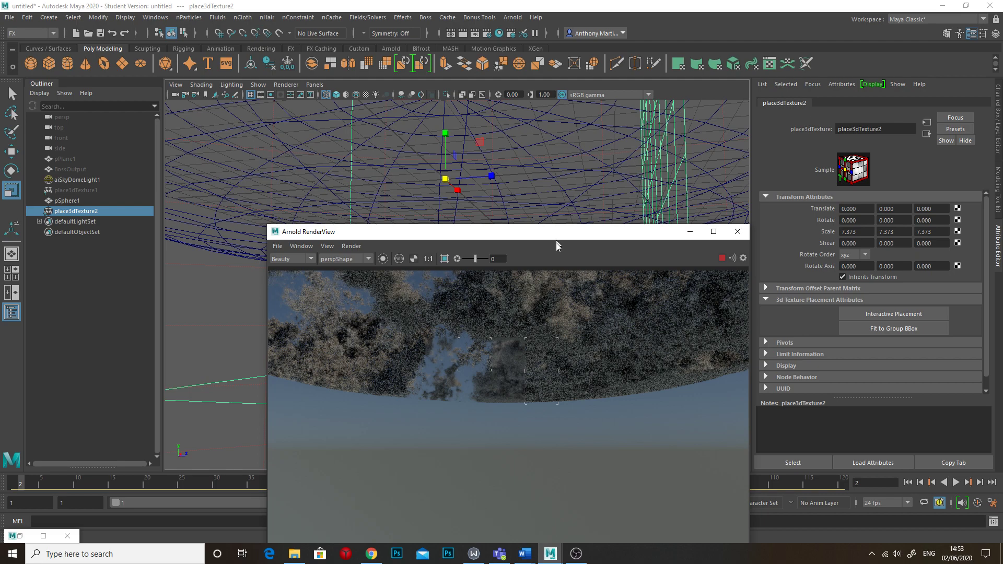
left_click_drag(558, 233, 555, 270)
left_click_drag(522, 235, 484, 239, "alt")
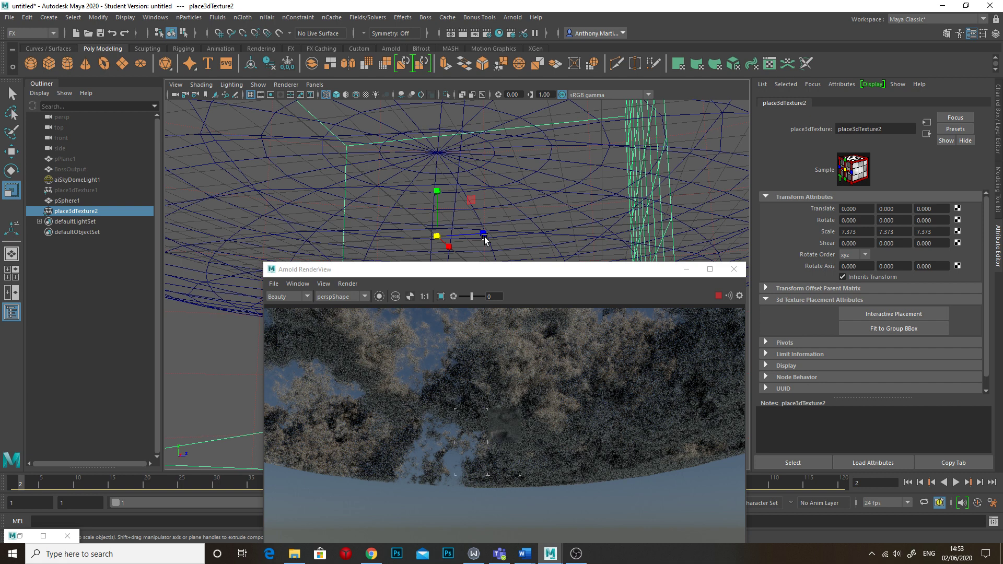
left_click(483, 234)
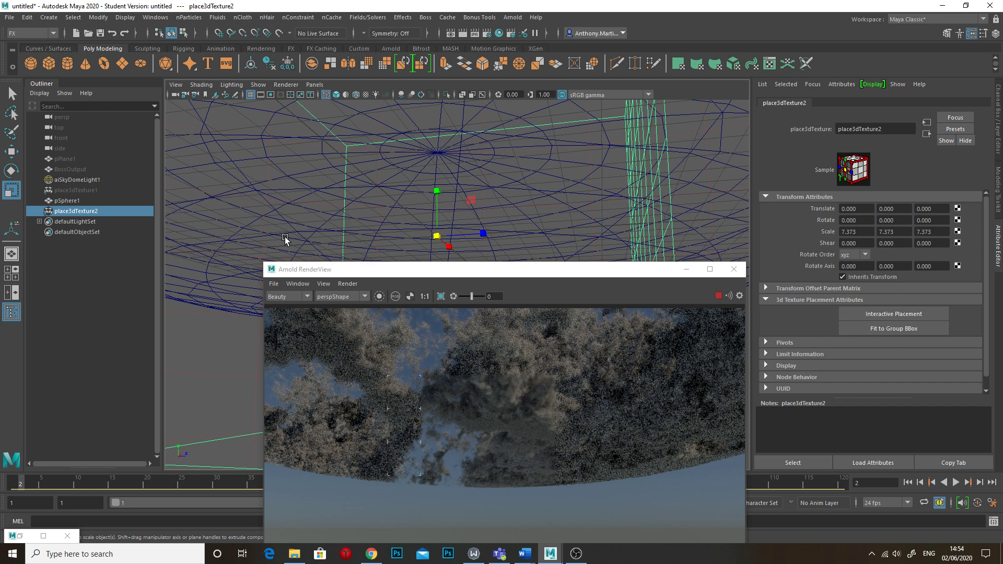
- Lower the cloud sphere's aiStandardVolume1 Density from 1.0 to 0.5, then to 0.2
left_click(276, 219)
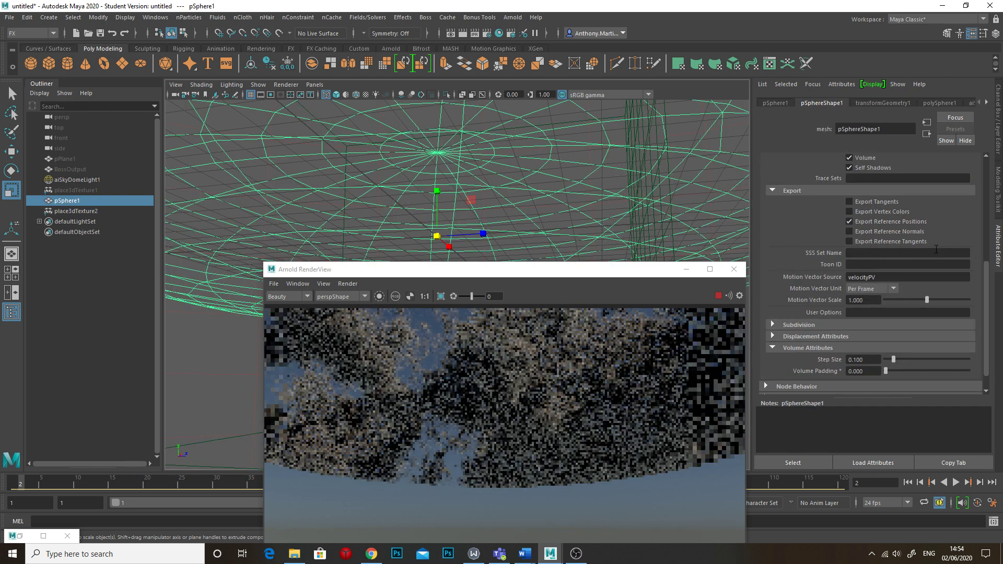
left_click(988, 105)
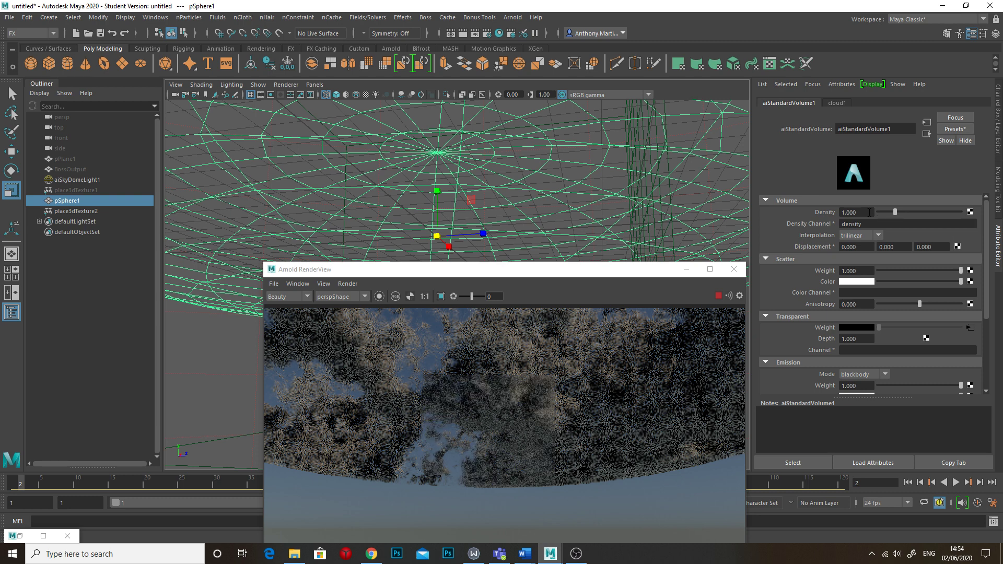
left_click(852, 213)
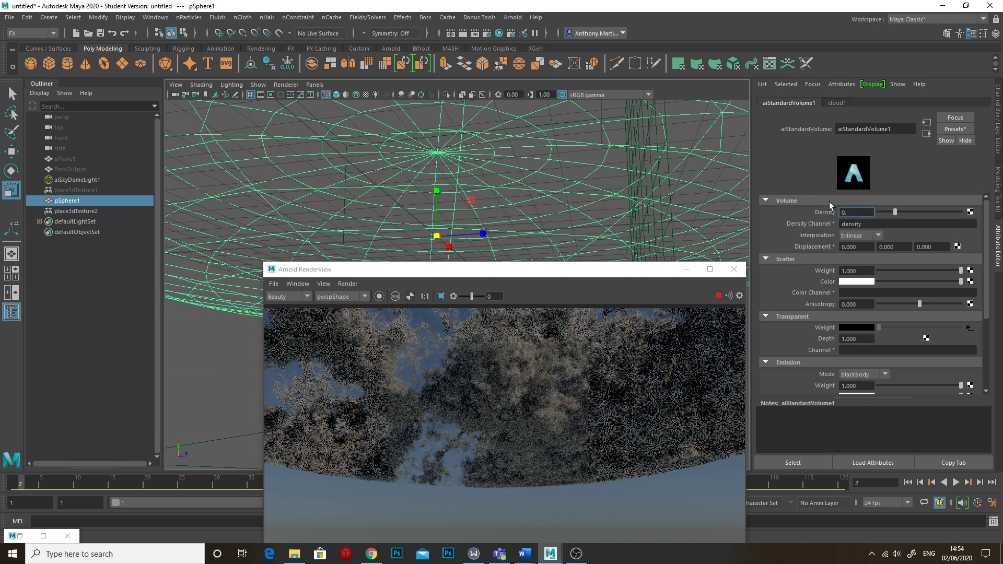
type("0.5")
key("Return")
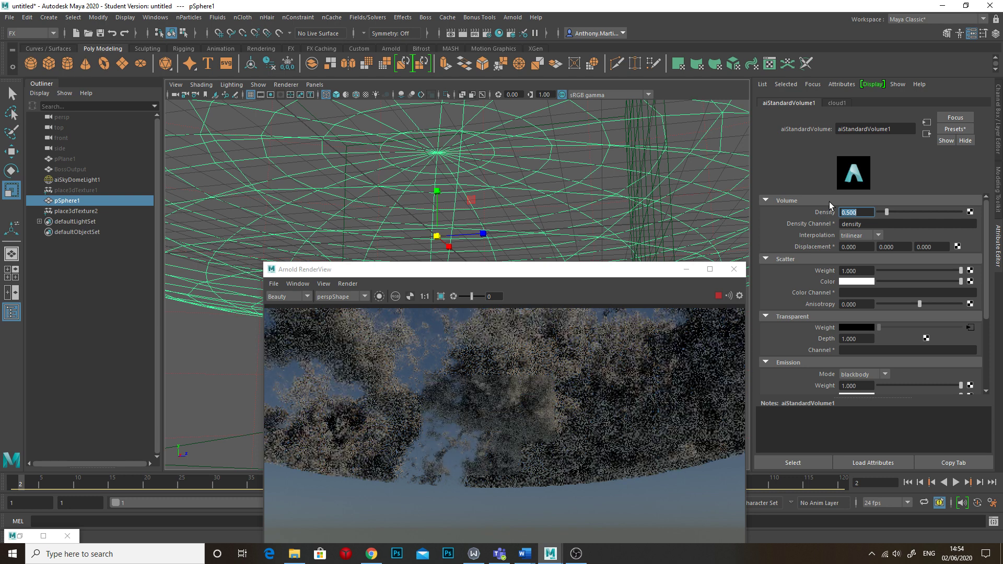
type("0.2")
key("Return")
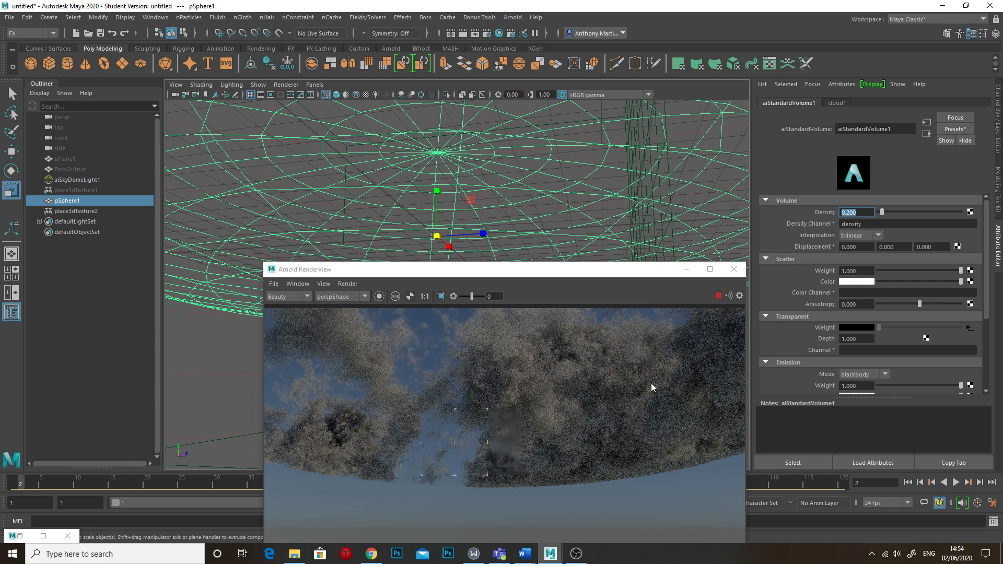
- Check the Ray Depth section of the Arnold Renderer tab in Render Settings
left_click(487, 33)
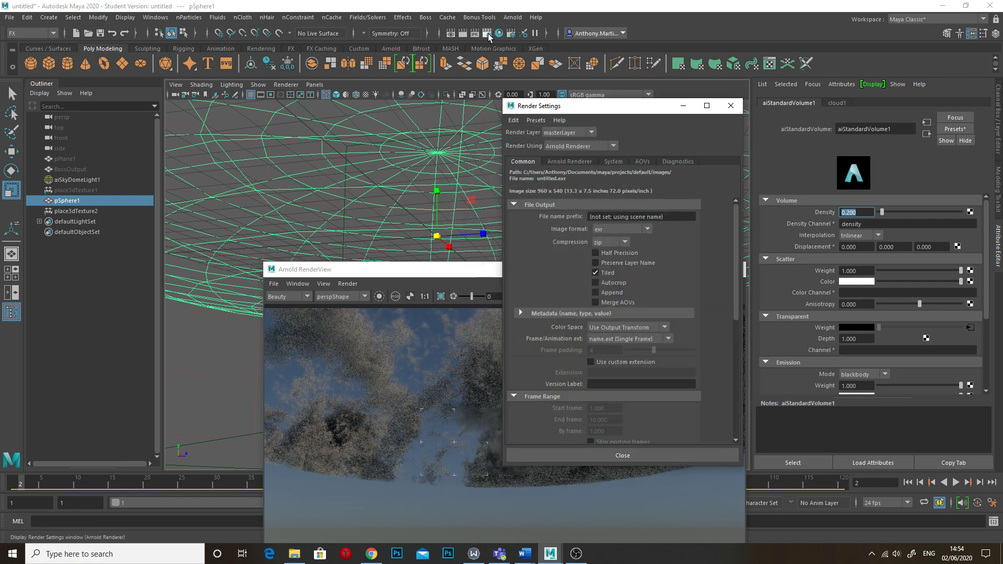
left_click(572, 162)
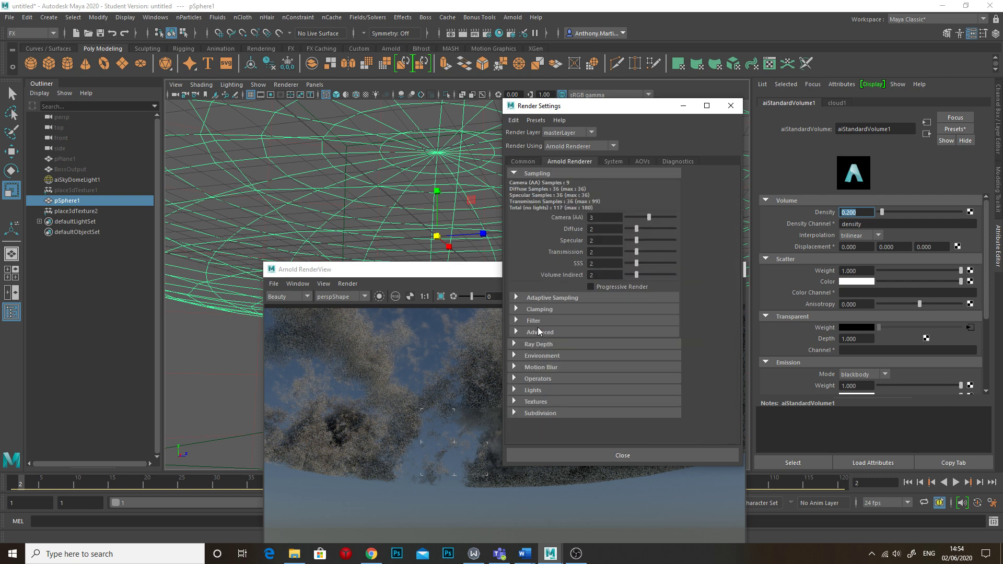
left_click(514, 345)
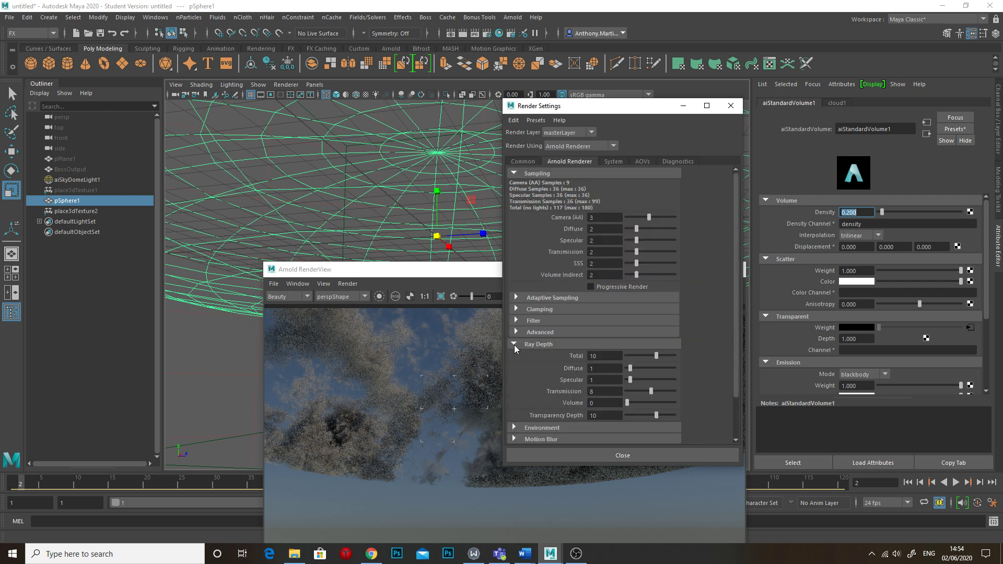
left_click(731, 105)
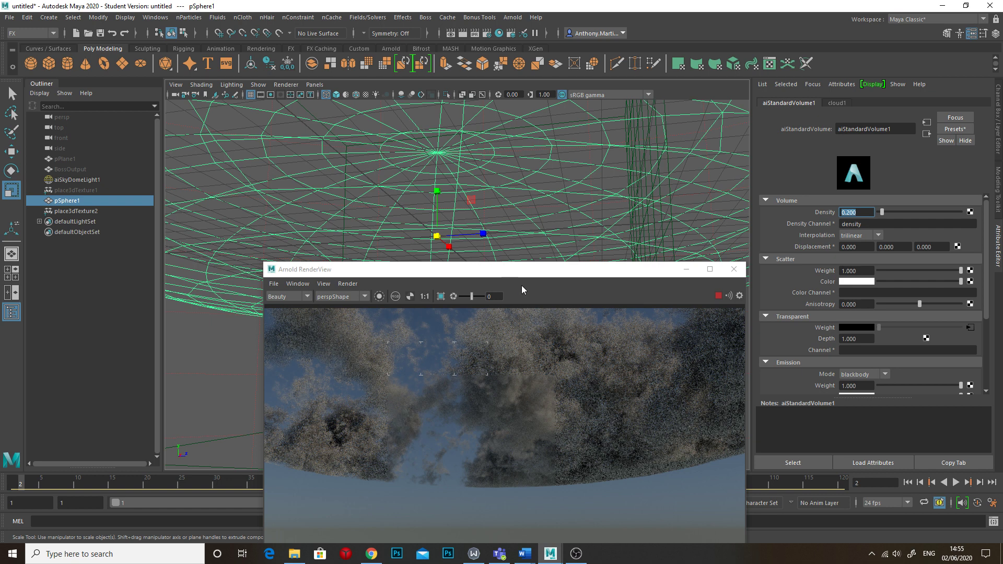
- Set Arnold's Volume ray depth to 6 and move the RenderView window up-left
left_click(487, 33)
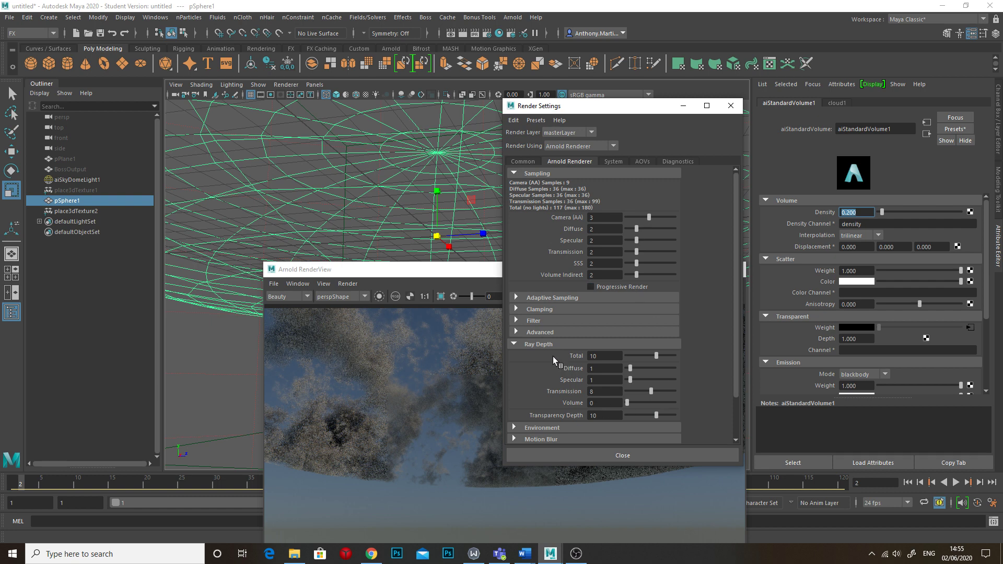
left_click(611, 404)
type("6")
key("Return")
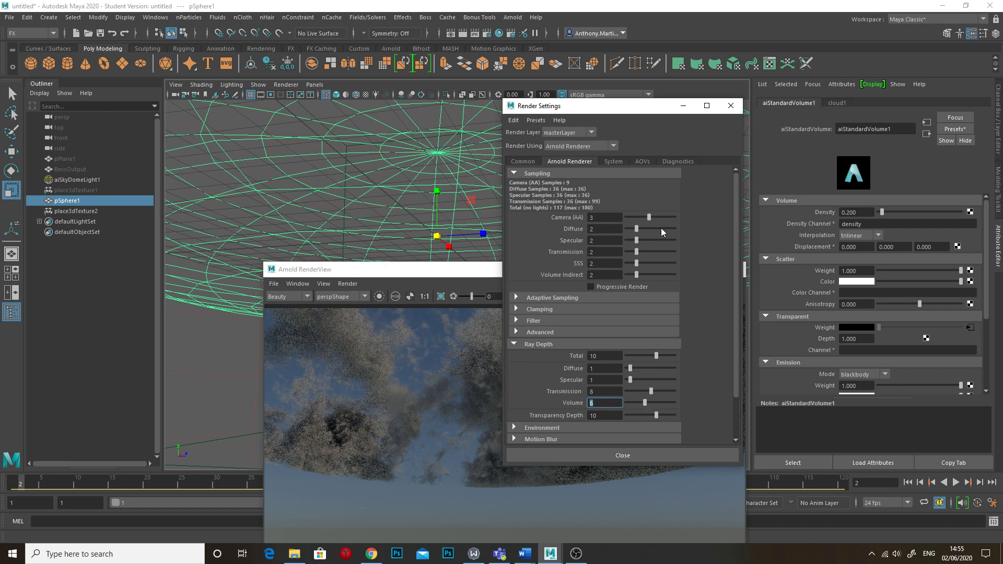
left_click(731, 105)
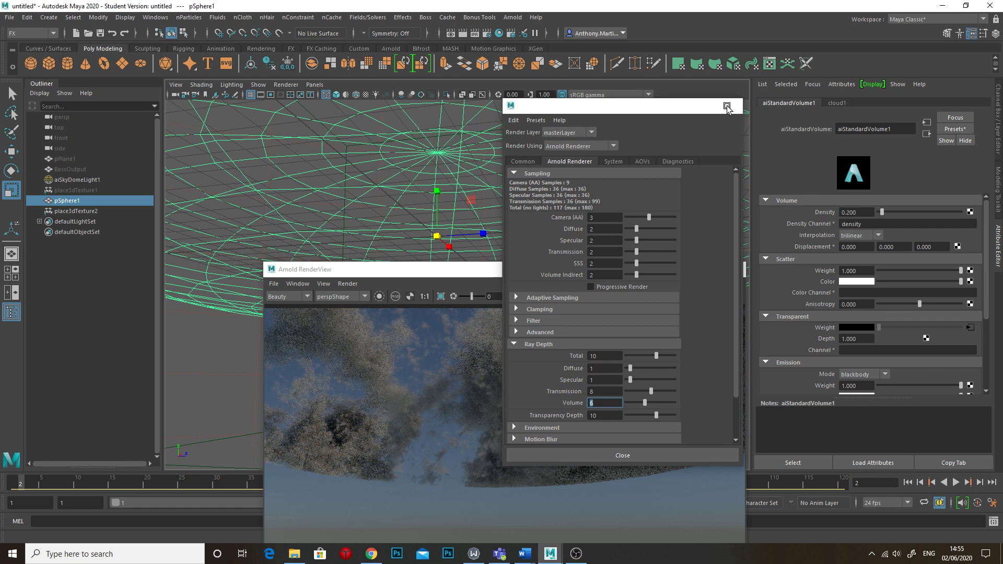
left_click_drag(626, 274, 592, 145)
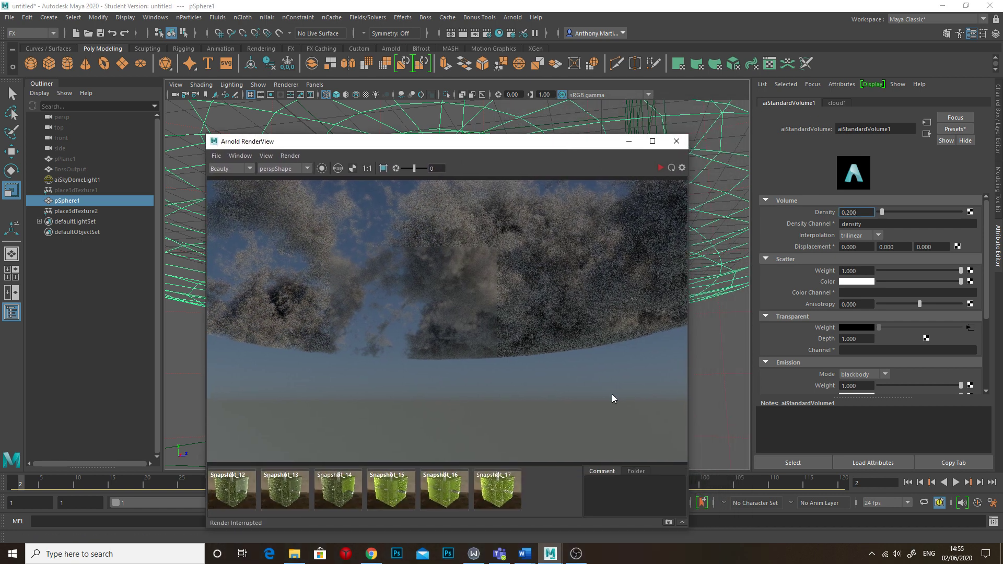
- Snapshot the current render, restart the IPR render, and bring up the ArtStation reference
left_click(669, 522)
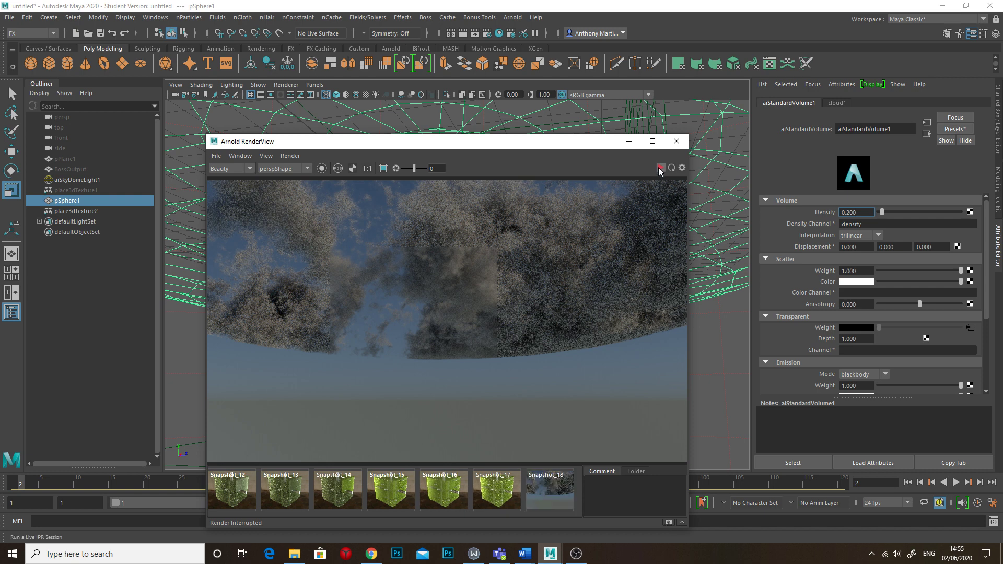
left_click(660, 169)
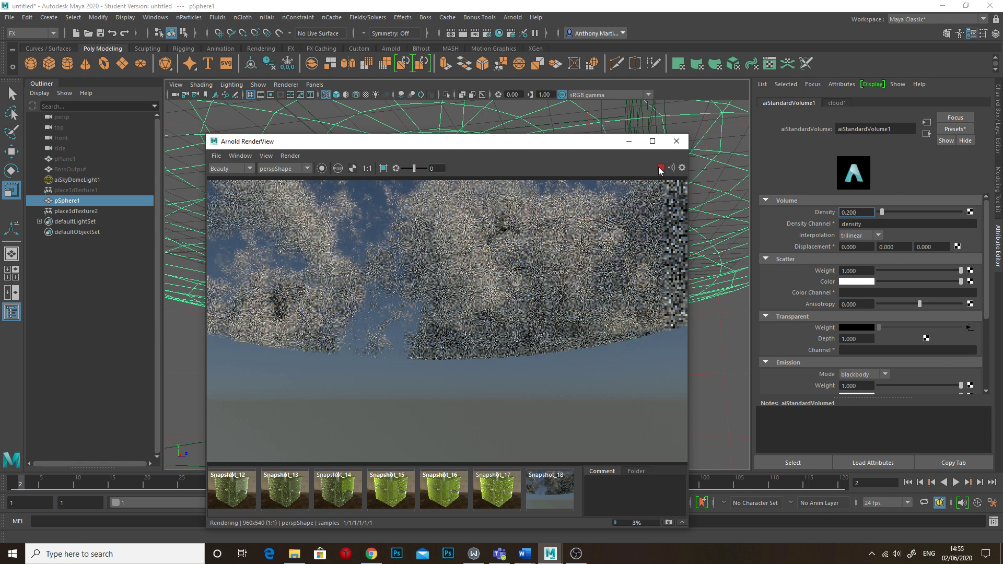
left_click(371, 553)
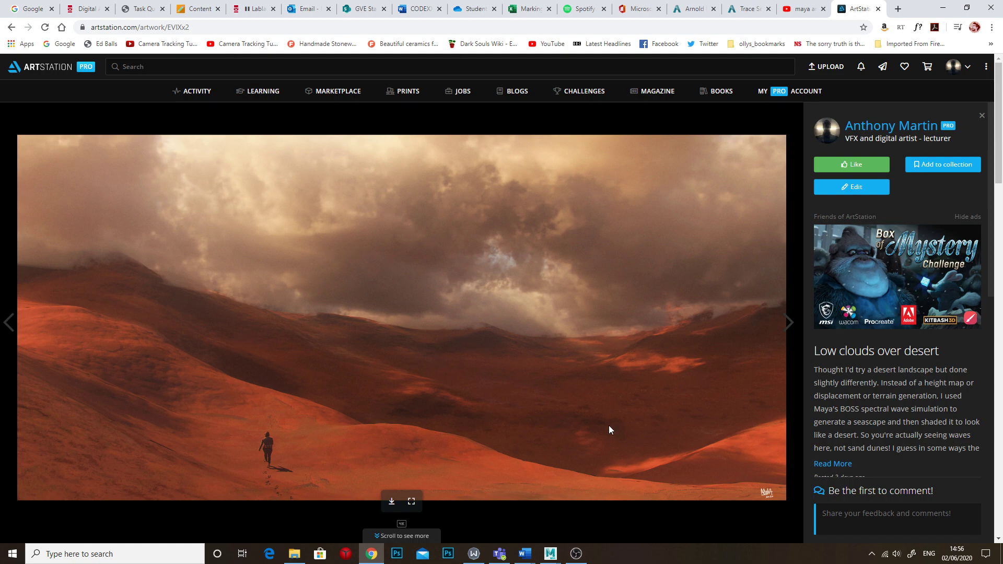
- Bring the main Maya window back in front from the taskbar preview
mouse_move(550, 553)
left_click(592, 510)
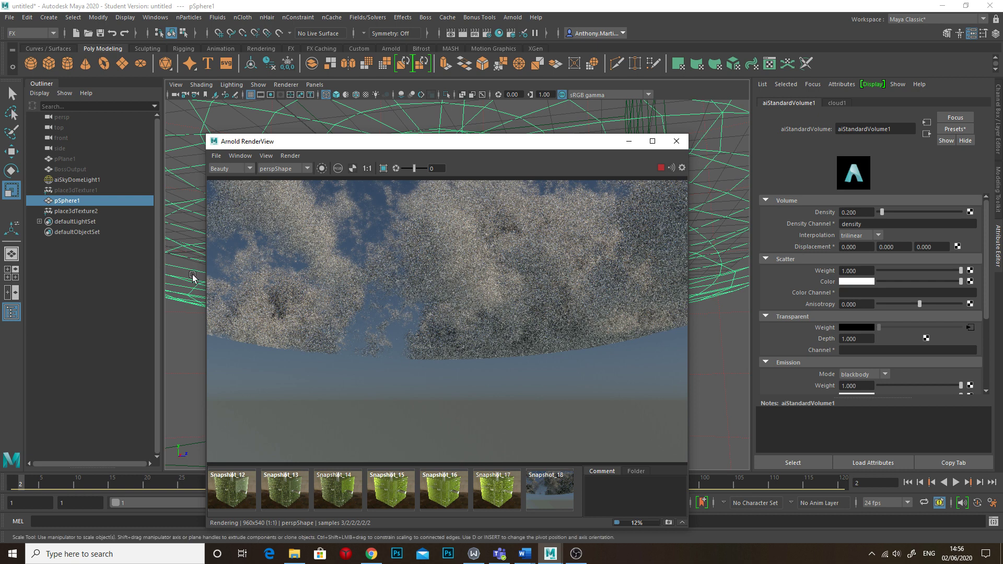
- On aiSkyDomeLight1's physical sky, set Turbidity 5.311, Elevation 15 and Intensity 4
left_click(67, 180)
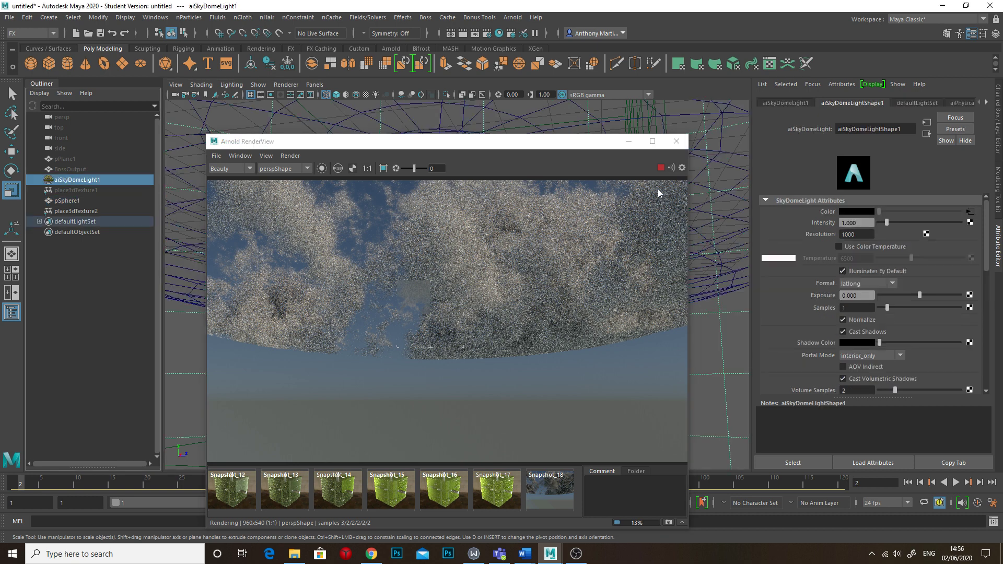
left_click(966, 102)
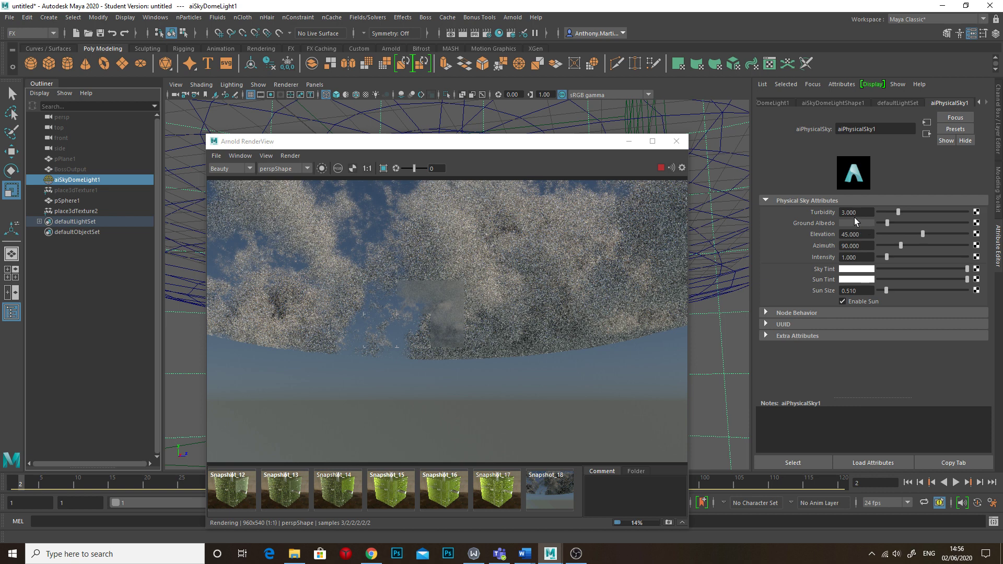
left_click_drag(901, 212, 921, 212)
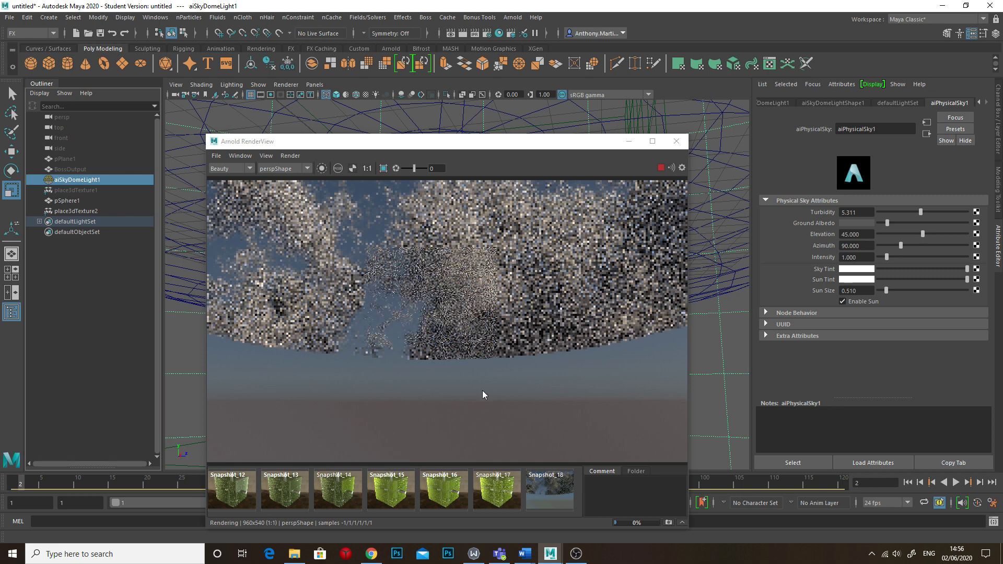
left_click(862, 235)
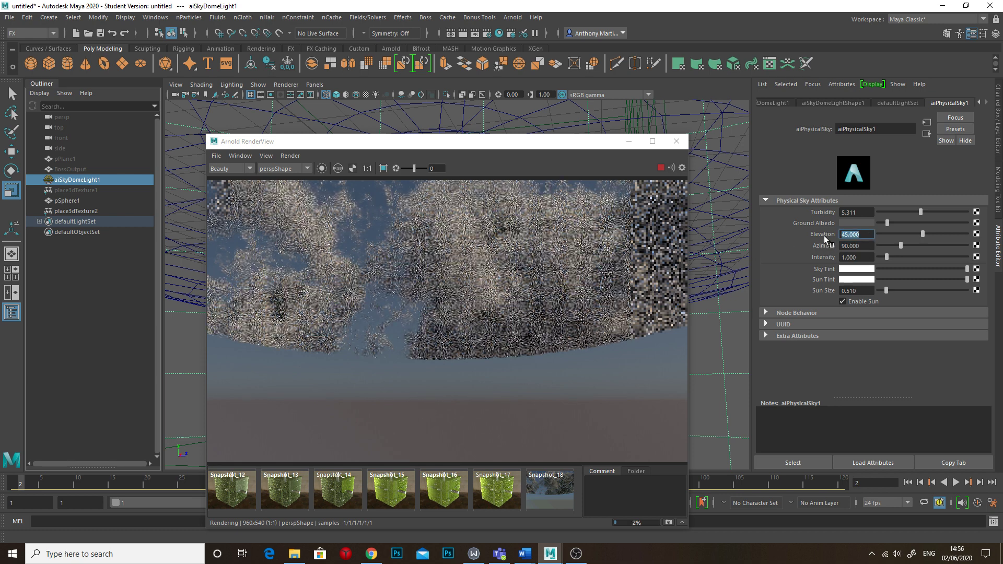
type("3")
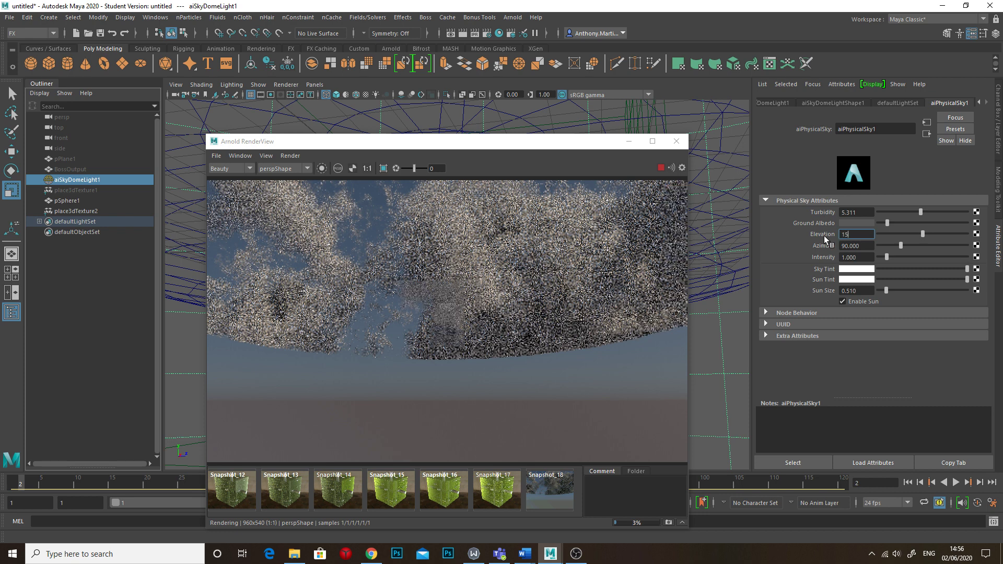
type("15")
key("Return")
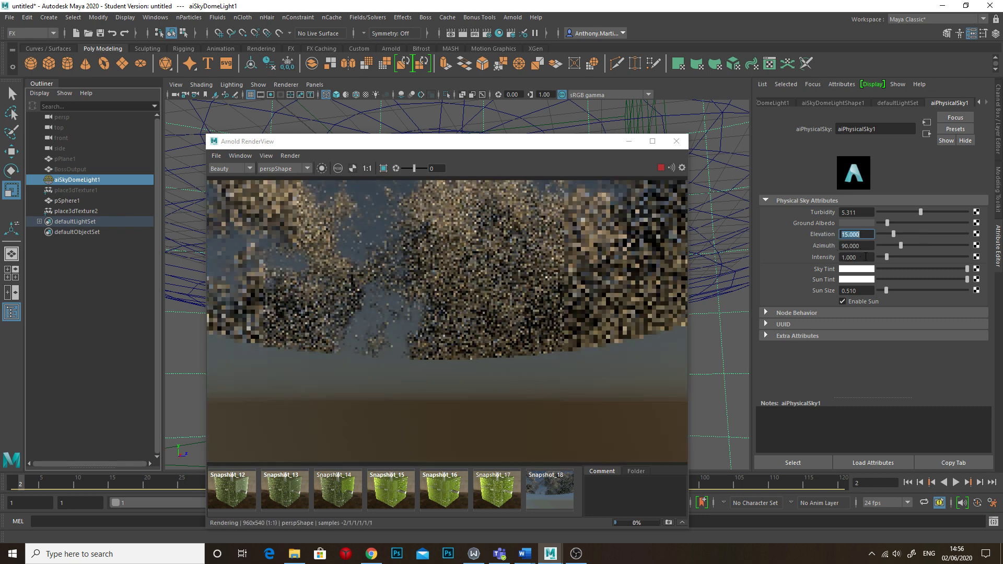
left_click(839, 258)
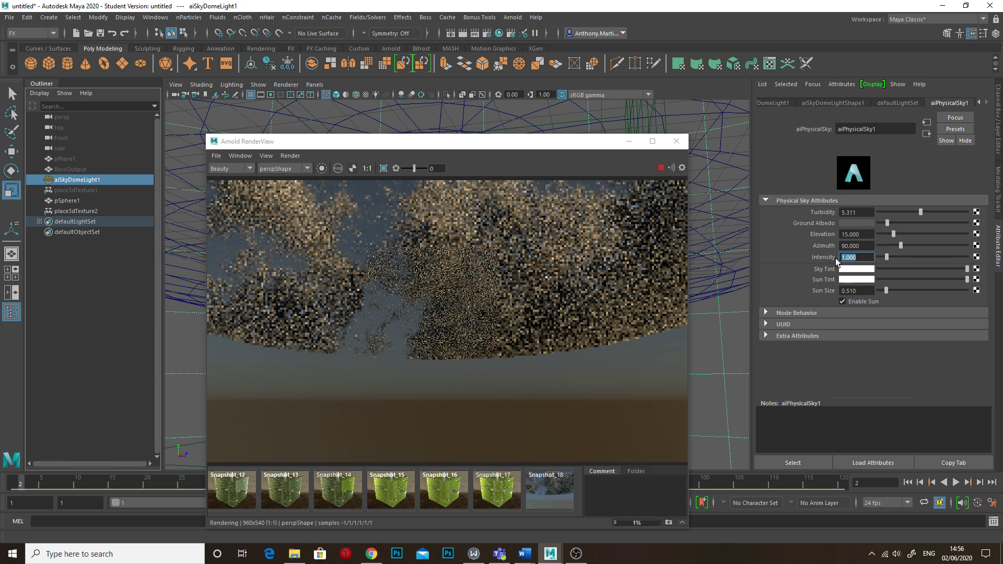
type("4")
key("Return")
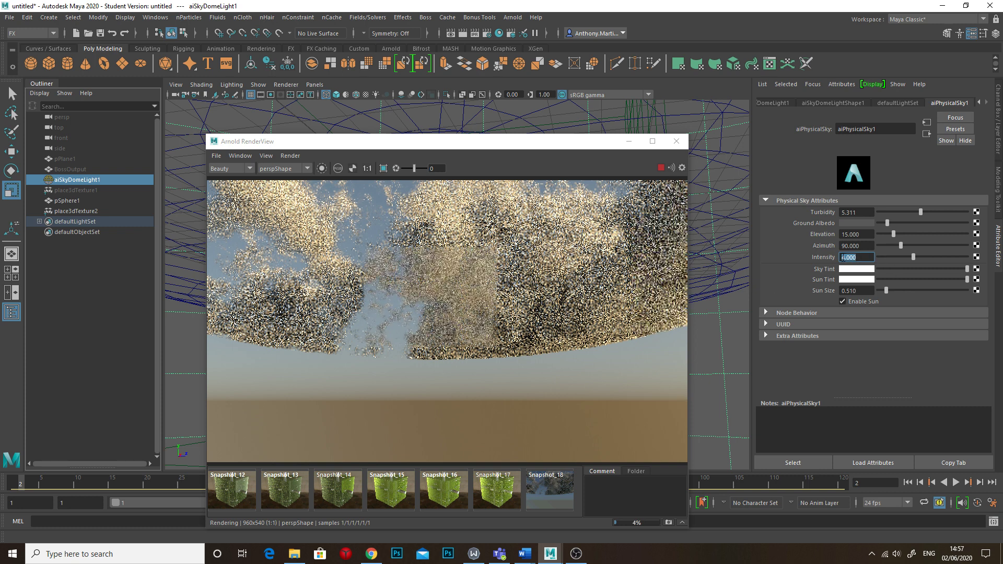
- Switch to Chrome to view the 'Low clouds over desert' reference artwork
left_click(367, 556)
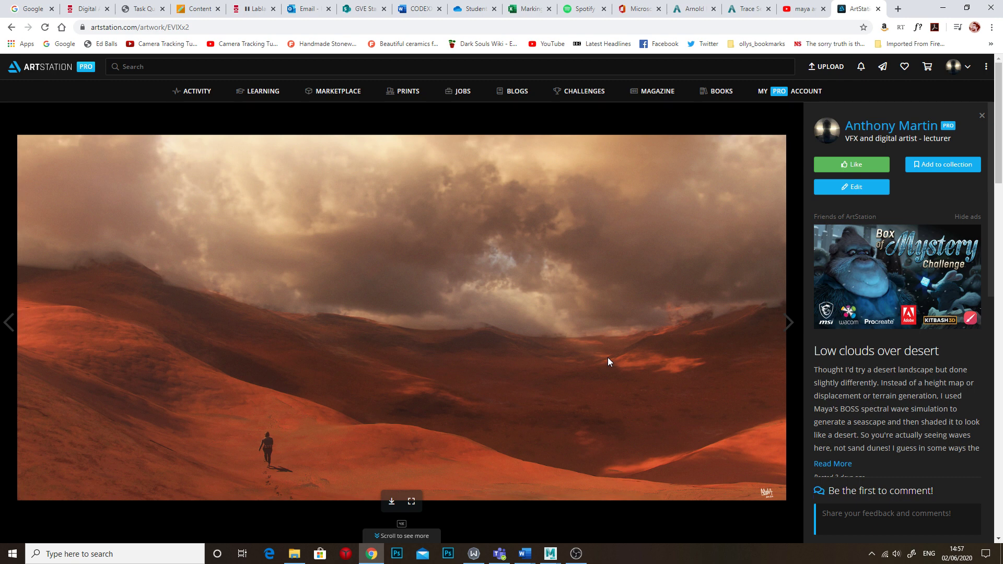
- Return to Maya so the Arnold IPR render of the golden-lit clouds keeps refining
mouse_move(550, 553)
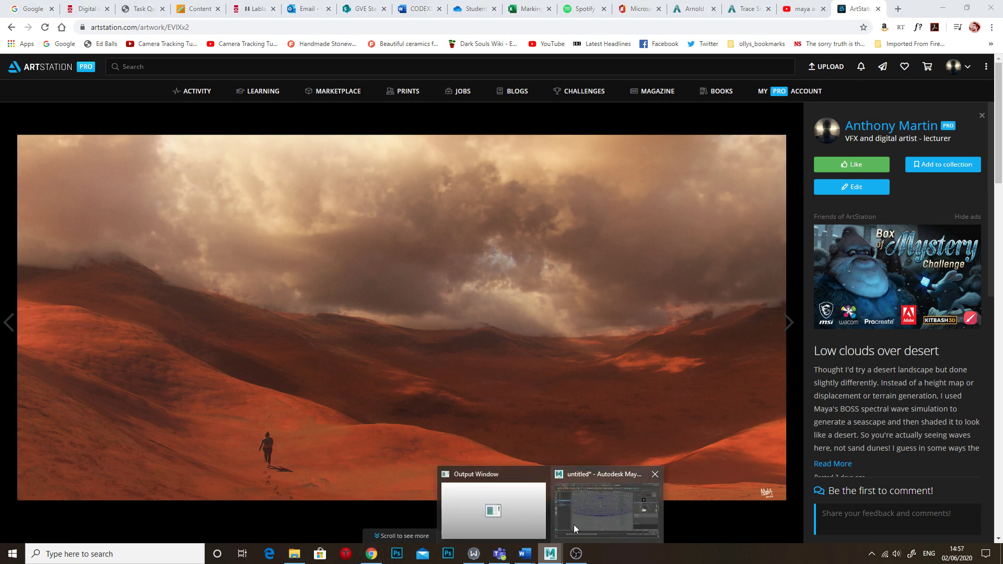
left_click(574, 525)
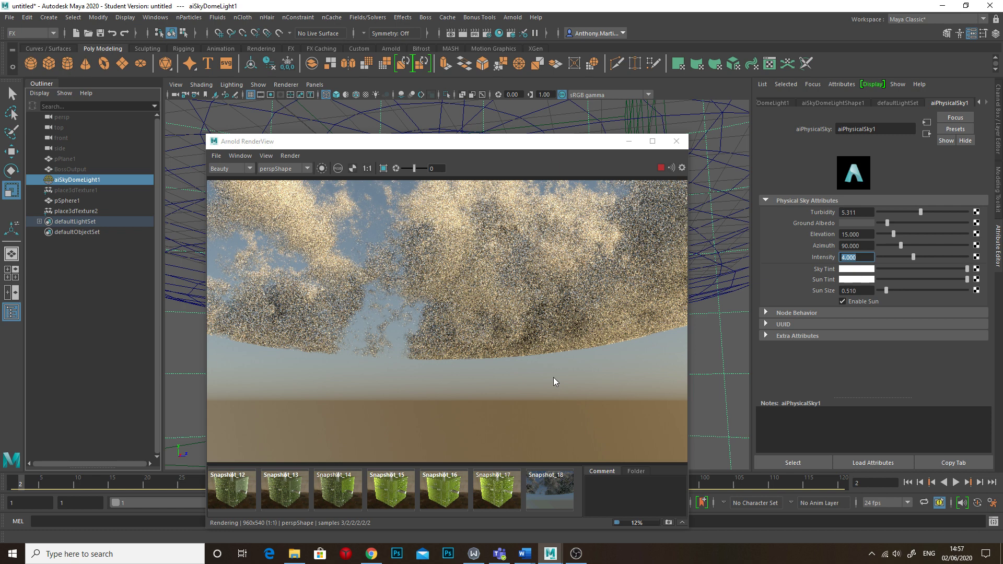